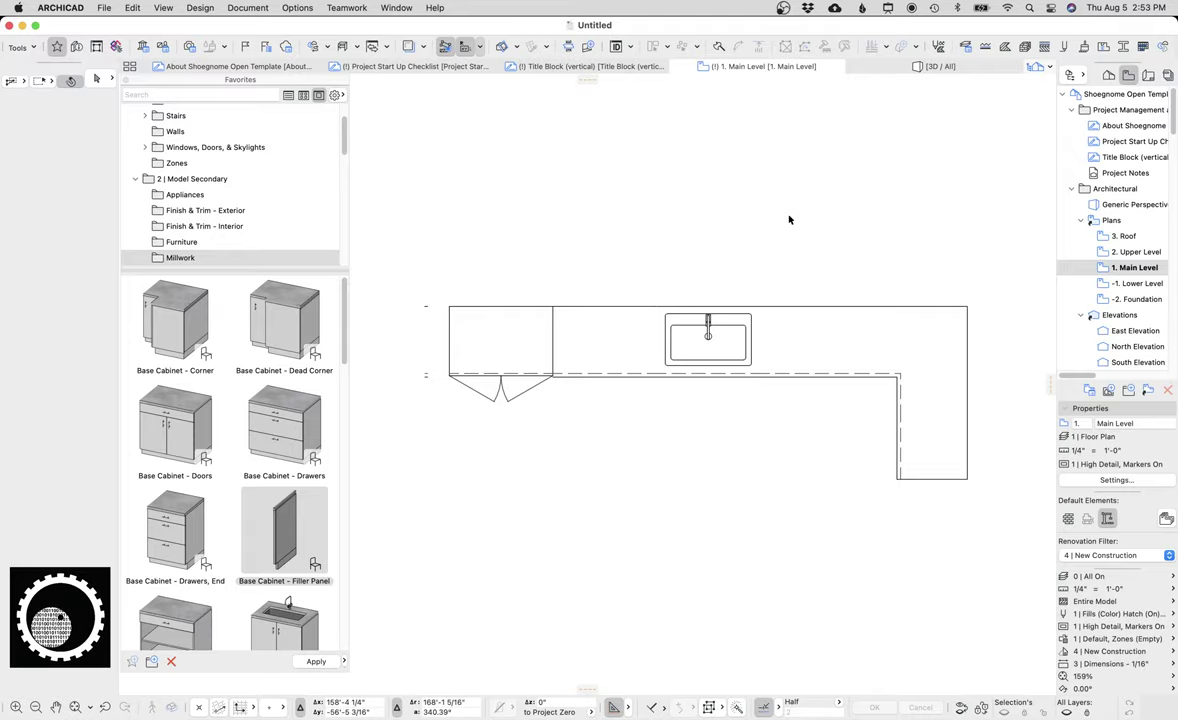
- Delete the pasted image of the Missing Library Parts list from the Main Level plan
scroll(760, 230, down, 5)
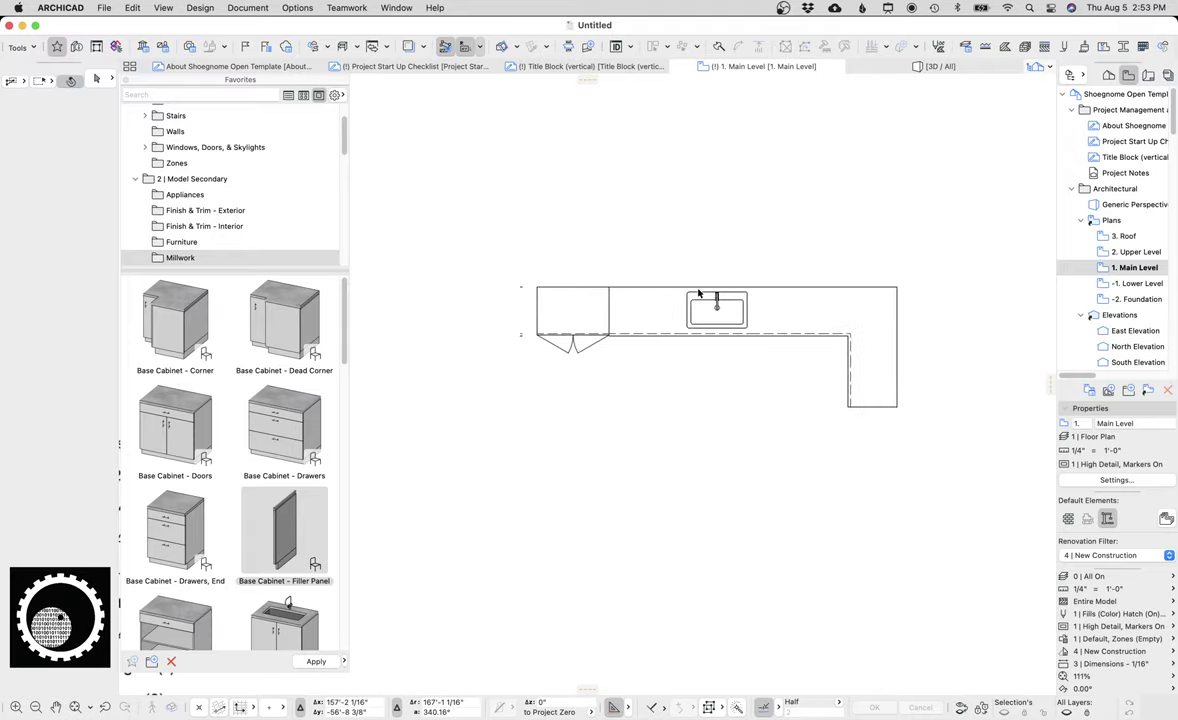
scroll(731, 302, left, 3)
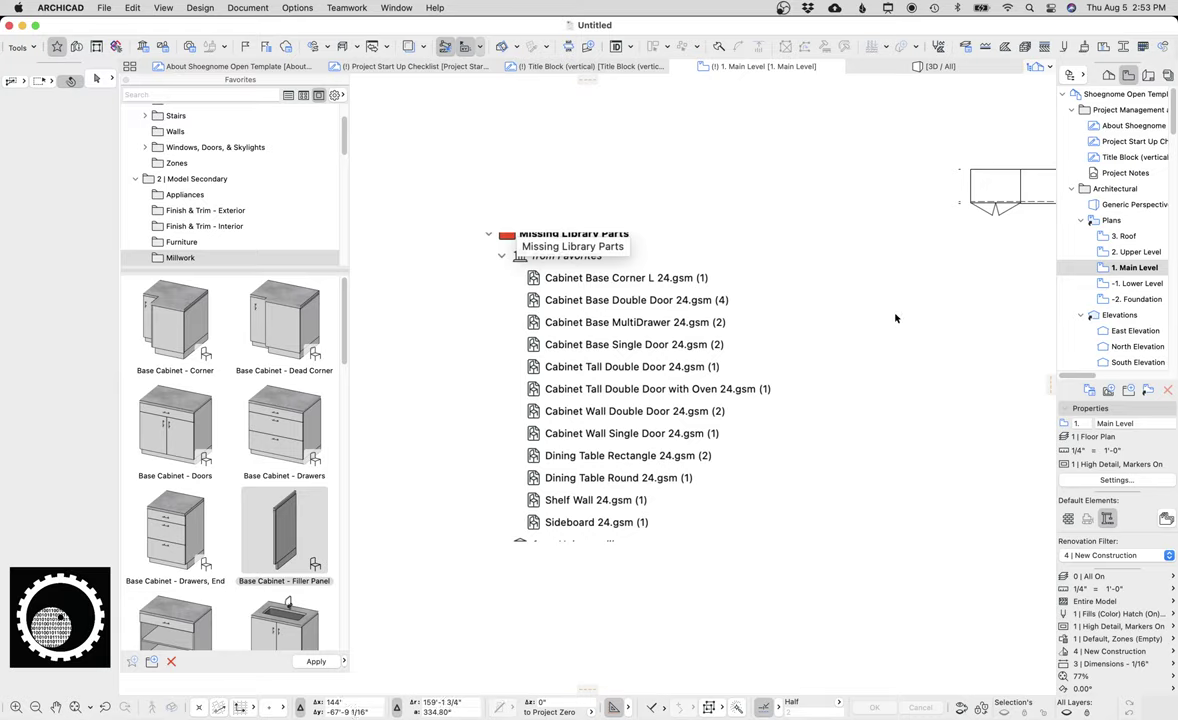
scroll(895, 318, up, 5)
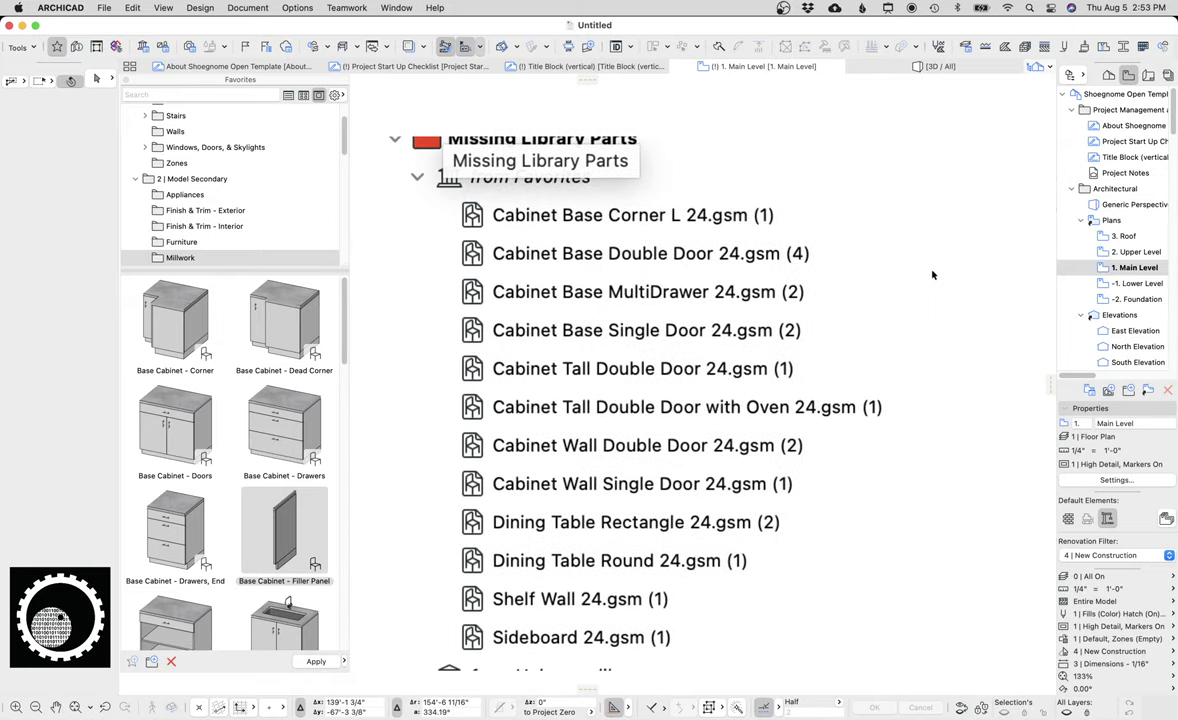
scroll(940, 272, down, 3)
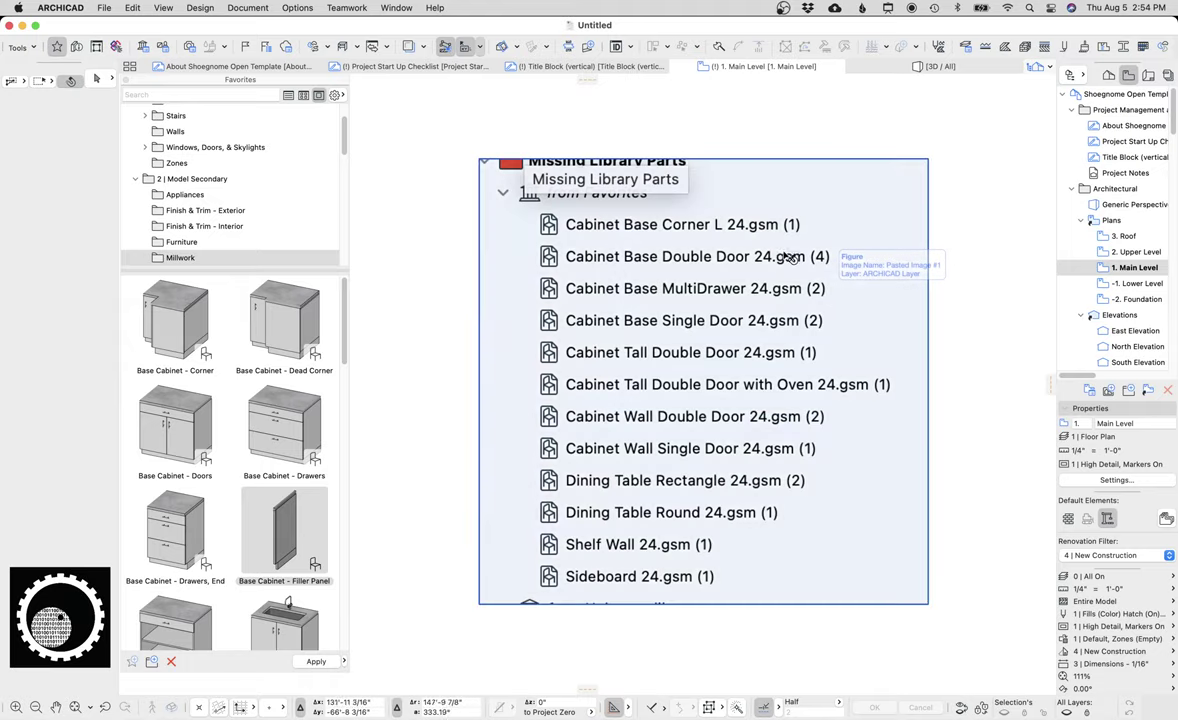
scroll(864, 270, down, 2)
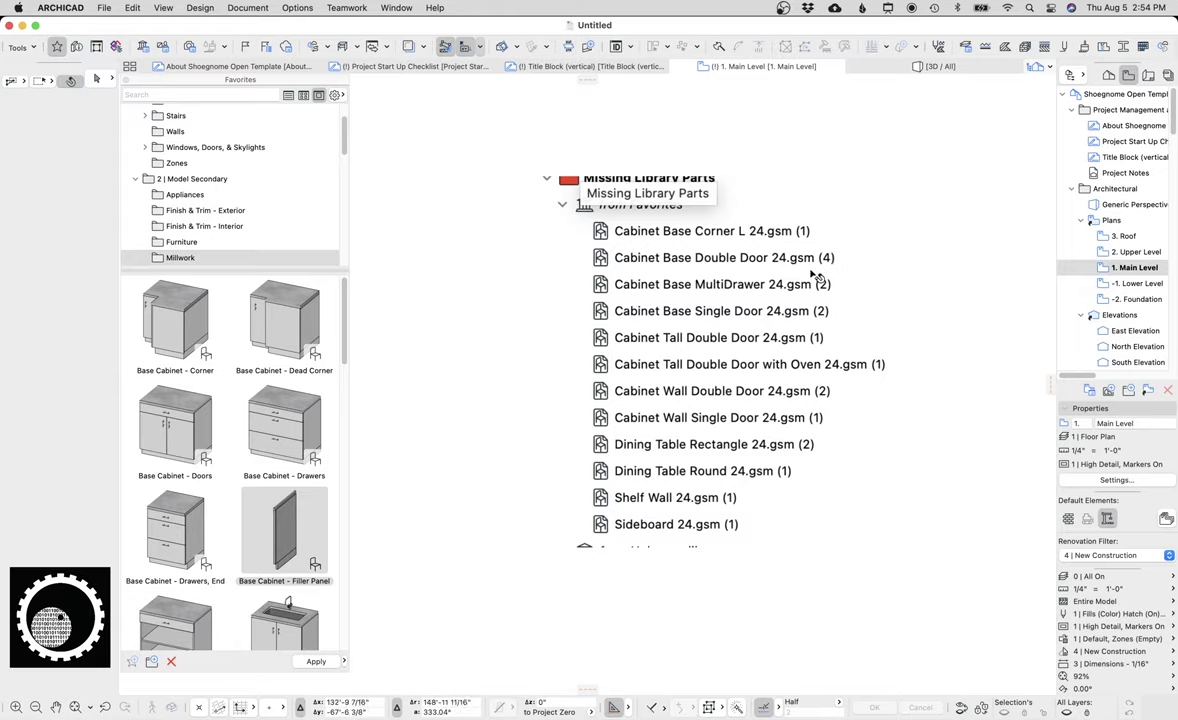
click(748, 256)
key(Delete)
scroll(807, 277, right, 5)
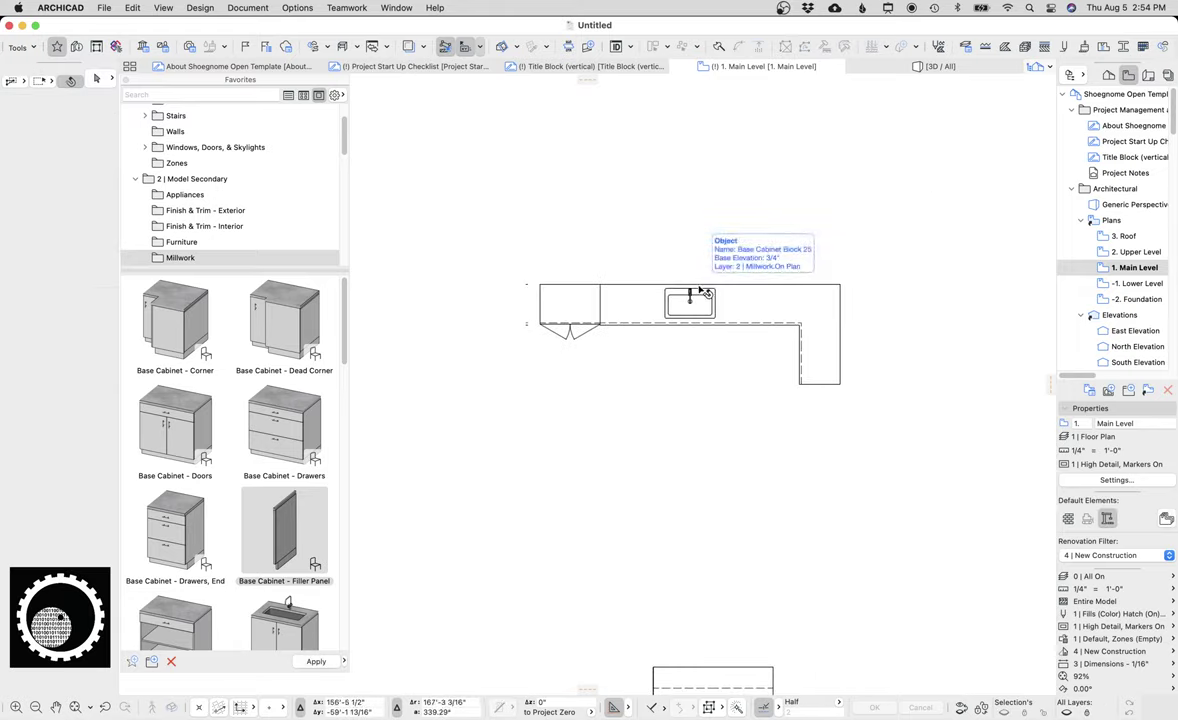
- Copy the base cabinet just right of the sink cabinet to the open area below the counter run
scroll(734, 264, up, 6)
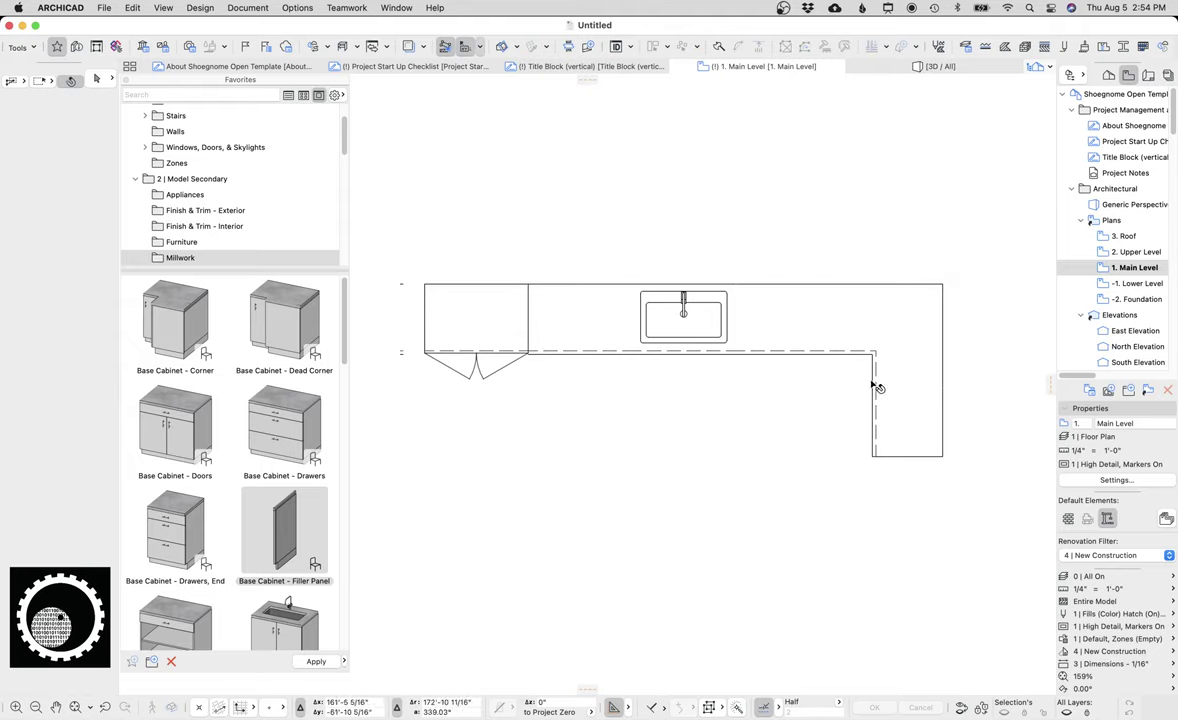
click(778, 352)
drag(778, 354, 771, 572)
scroll(768, 473, down, 2)
scroll(768, 473, right, 2)
- Reload the copied cabinet's library defaults by switching it to Base Cabinet Chamfered 25 and back to Base Cabinet Block 25
click(757, 452)
click(739, 450)
key(super+t)
click(554, 450)
click(444, 450)
- Add a sink and a tap to the copied cabinet's counter and apply the settings
click(668, 311)
click(668, 311)
click(668, 311)
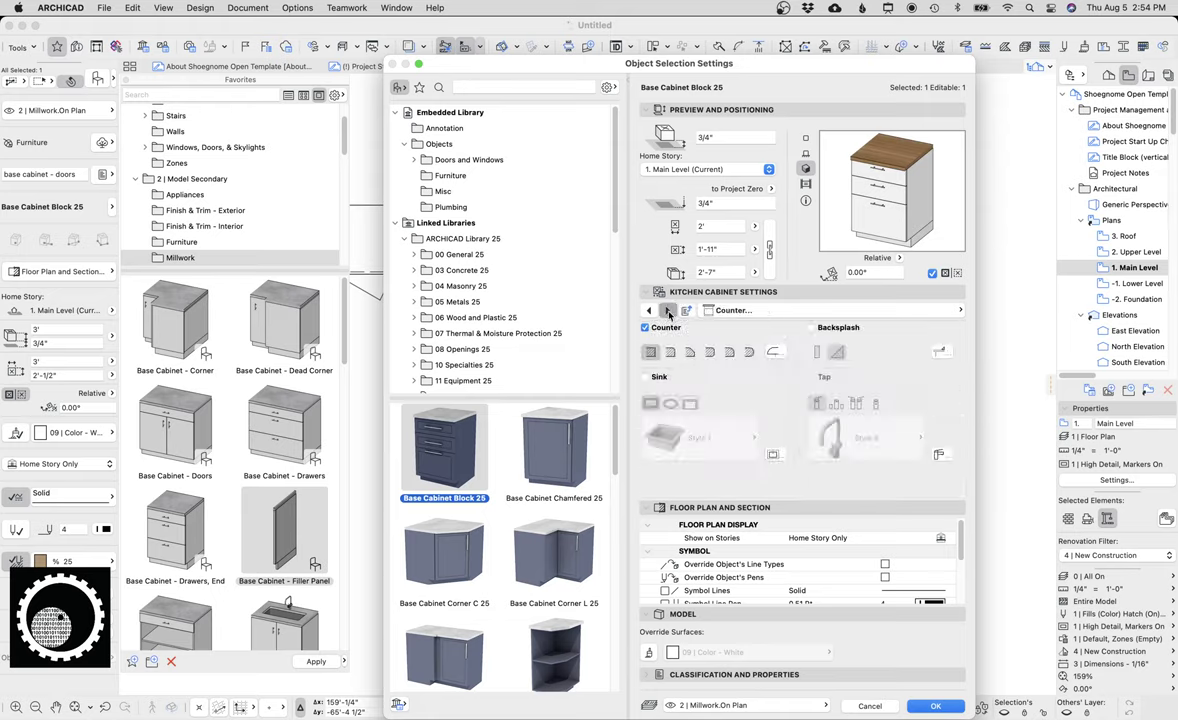
click(668, 311)
click(650, 312)
click(810, 377)
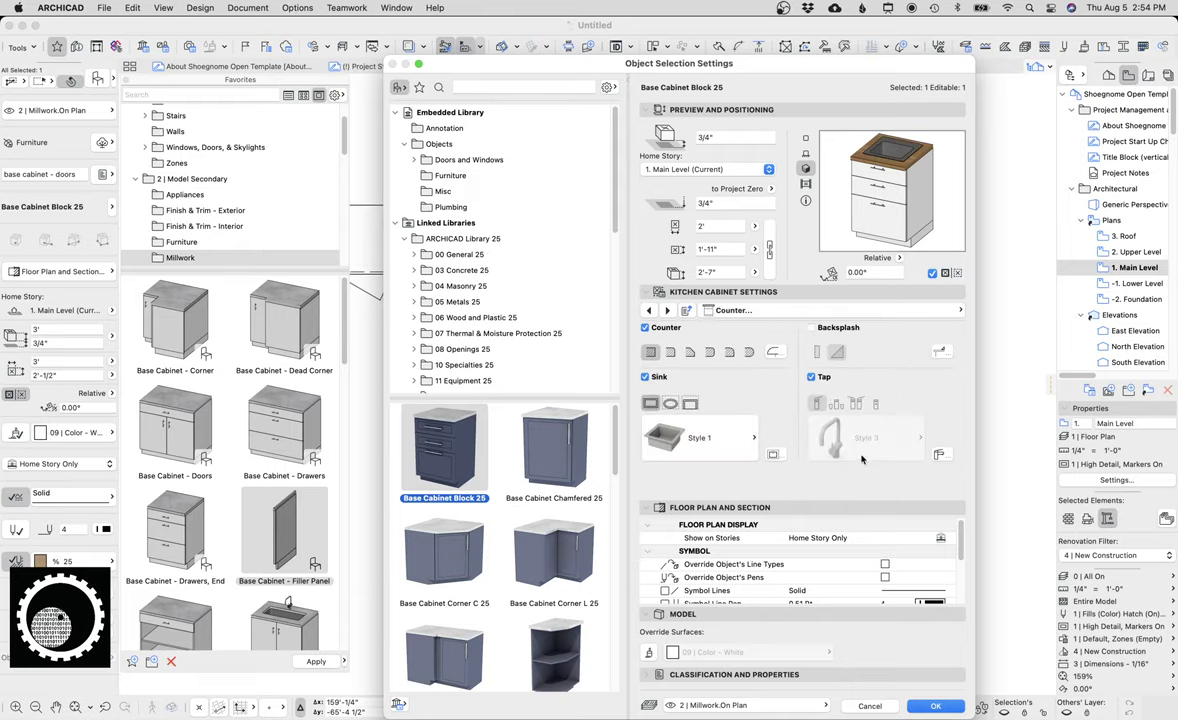
click(935, 706)
- Set the width of the new sink cabinet to 3'
click(676, 418)
click(700, 441)
double_click(40, 361)
text(3)
key(Tab)
- Place a copy of the sink cabinet directly to its left so the two share a side edge
click(749, 434)
click(747, 430)
drag(747, 430, 642, 507)
click(641, 510)
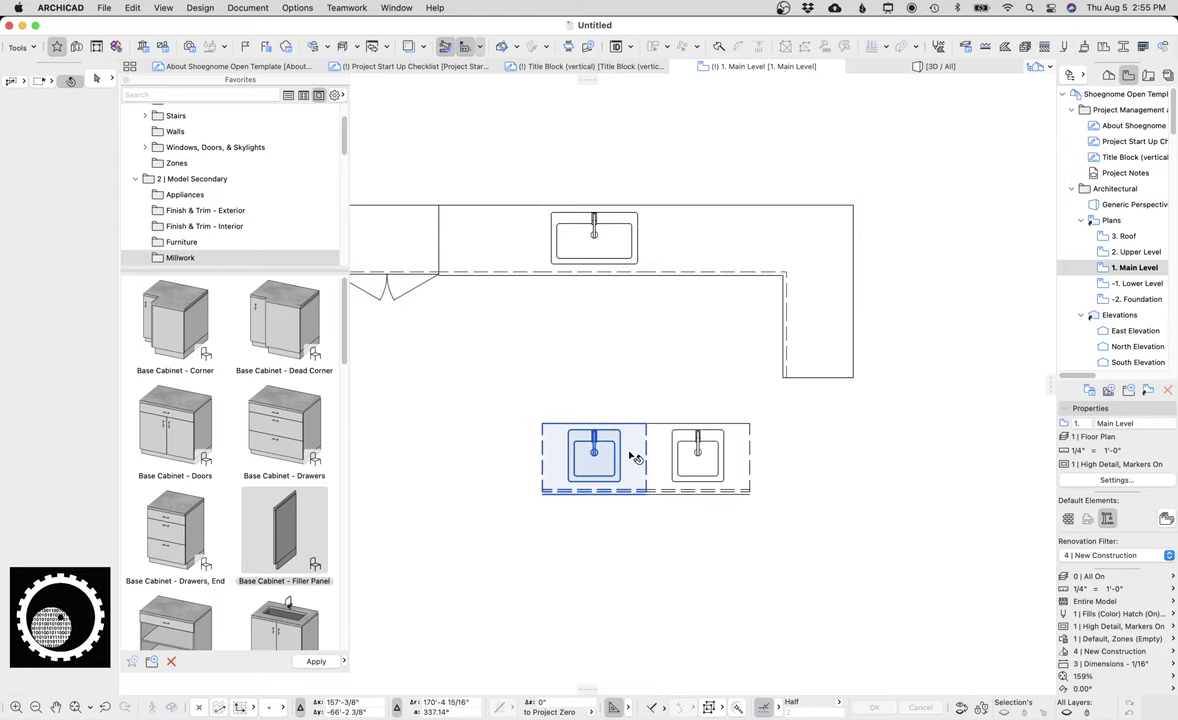
- Open the left test sink cabinet's Representation settings with its 2D symbol preview
click(580, 421)
key(super+t)
click(733, 310)
click(805, 139)
click(813, 310)
click(1019, 596)
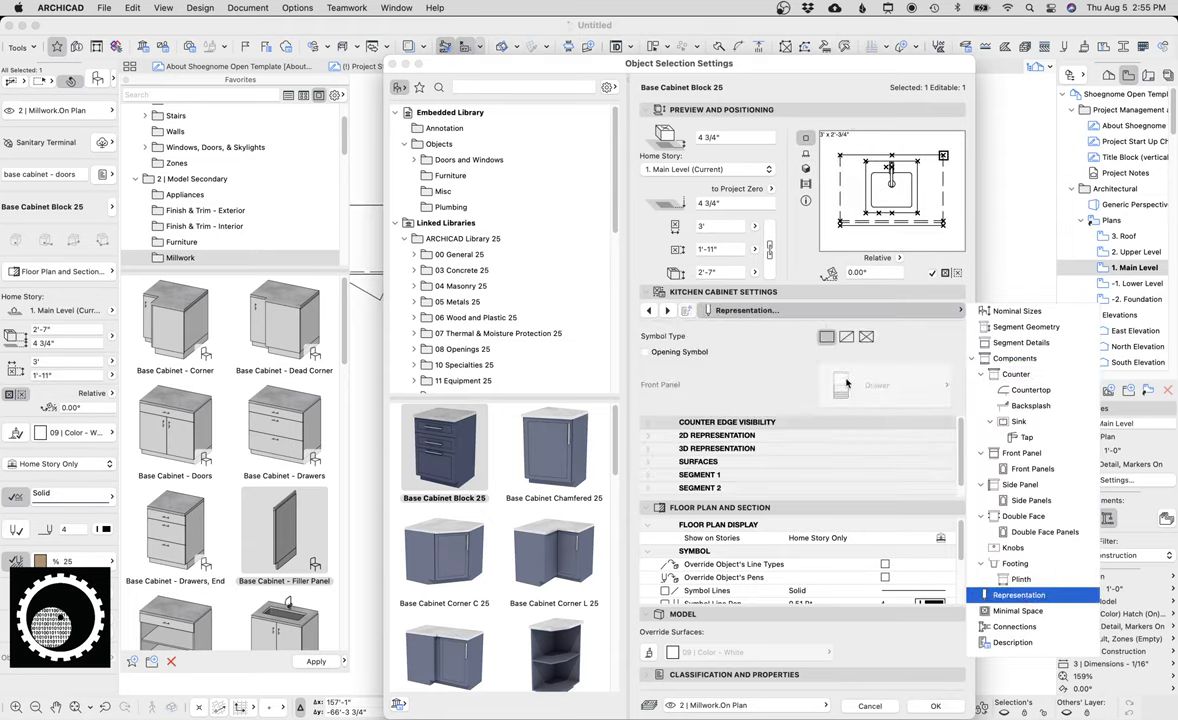
- Try changing the cabinet's left, right and rear counter edge visibility, and restore left and right as hidden and rear as shown
click(650, 424)
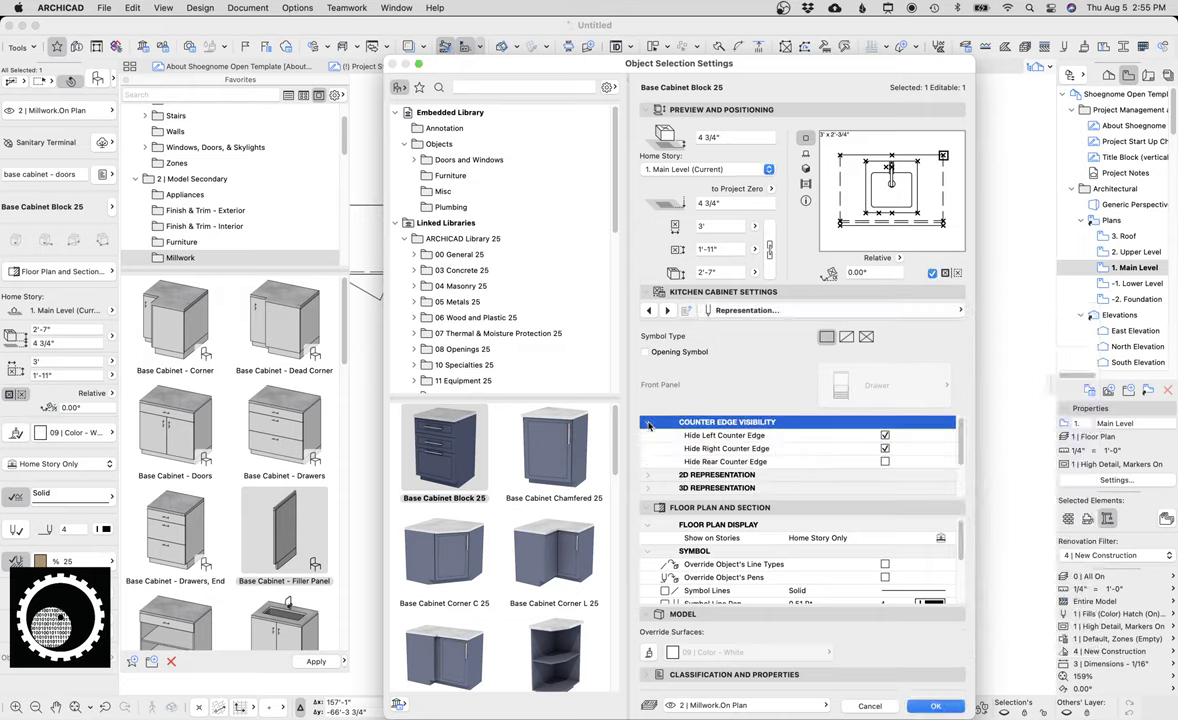
click(885, 436)
click(885, 449)
click(885, 462)
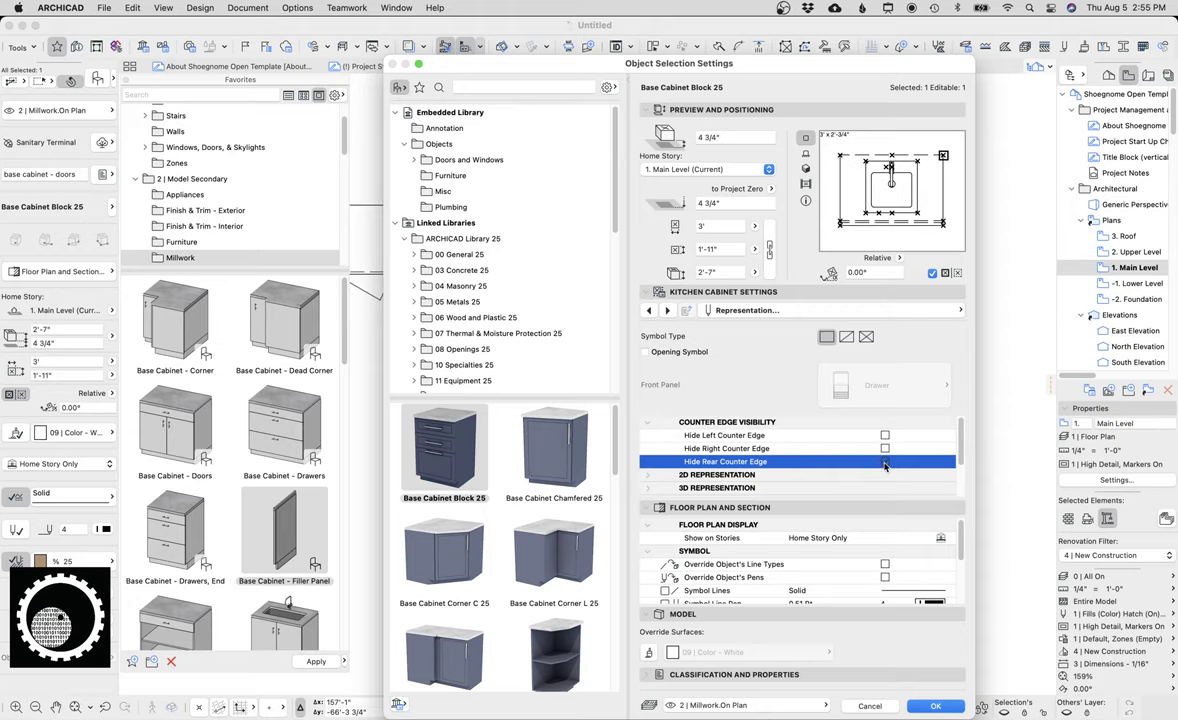
click(885, 449)
click(885, 436)
click(885, 449)
- Try the Full, Medium and Low 2D detail levels on the cabinet and set the level back to by MVO
click(650, 476)
scroll(826, 440, down, 3)
scroll(826, 440, up, 1)
click(797, 440)
click(957, 440)
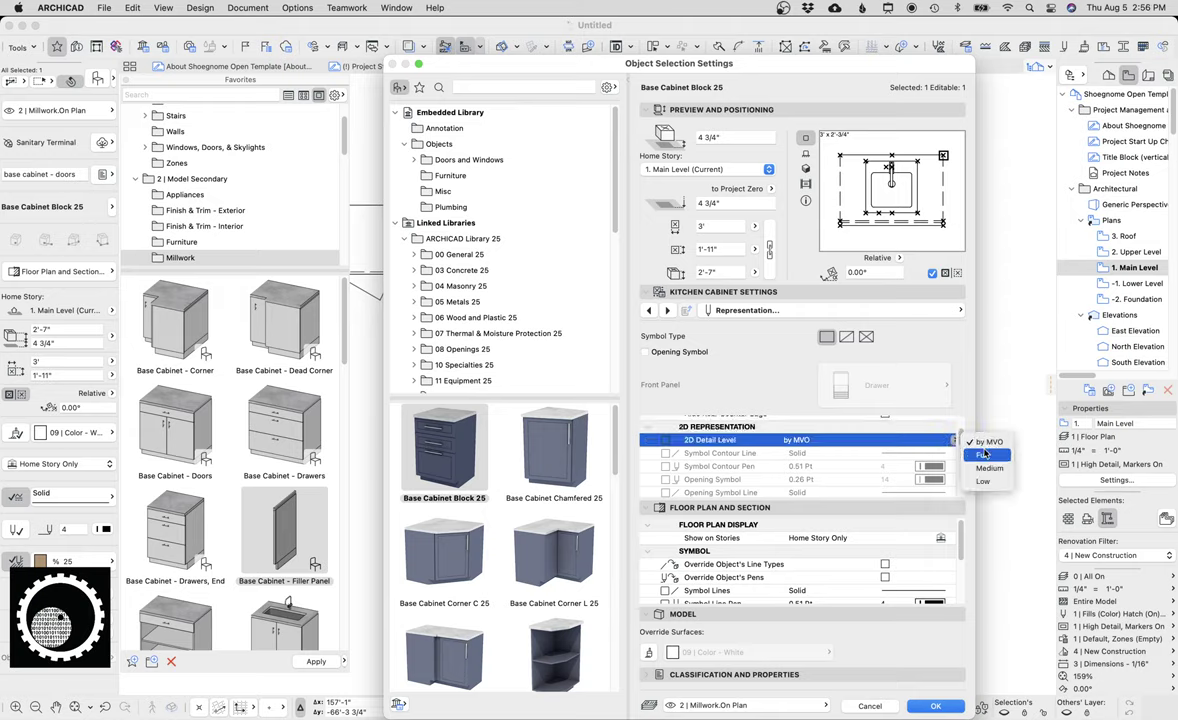
click(985, 455)
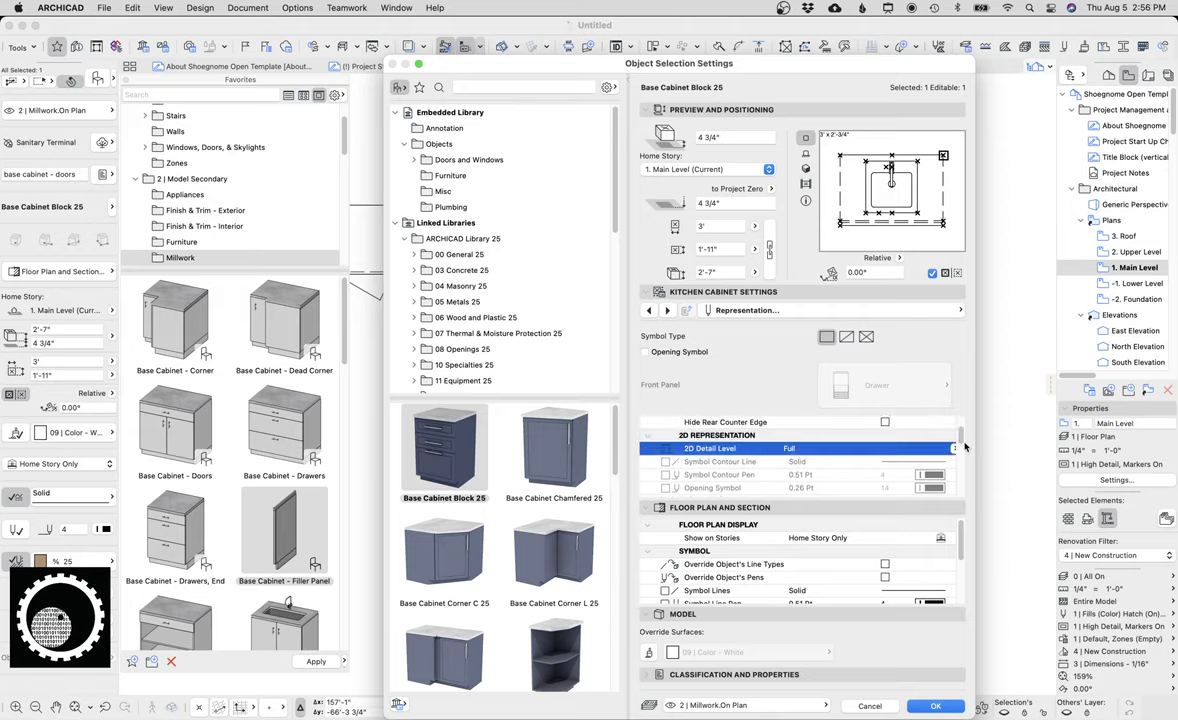
click(955, 449)
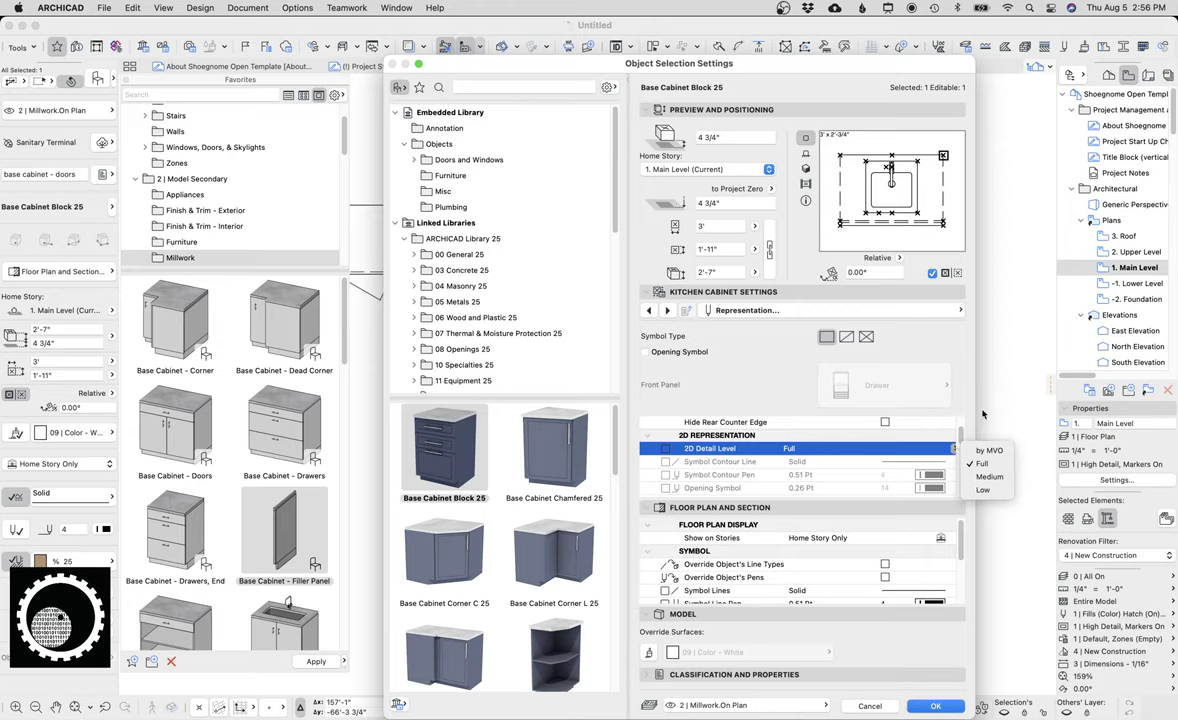
click(985, 478)
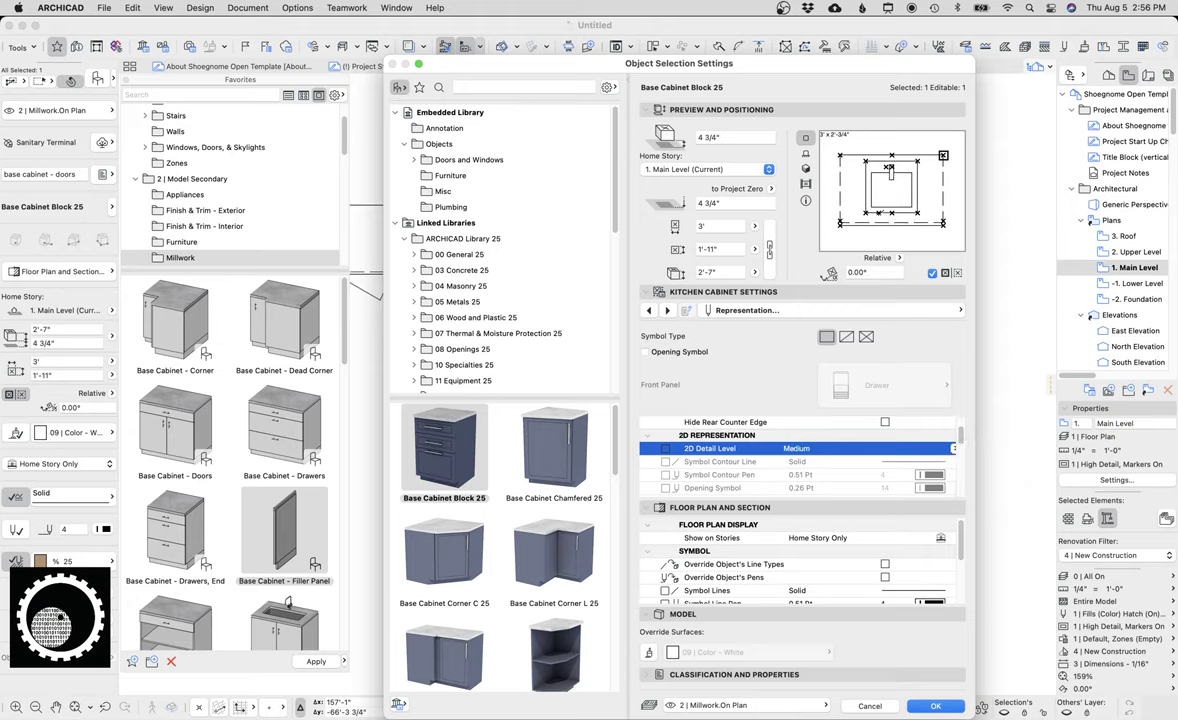
click(954, 449)
click(983, 489)
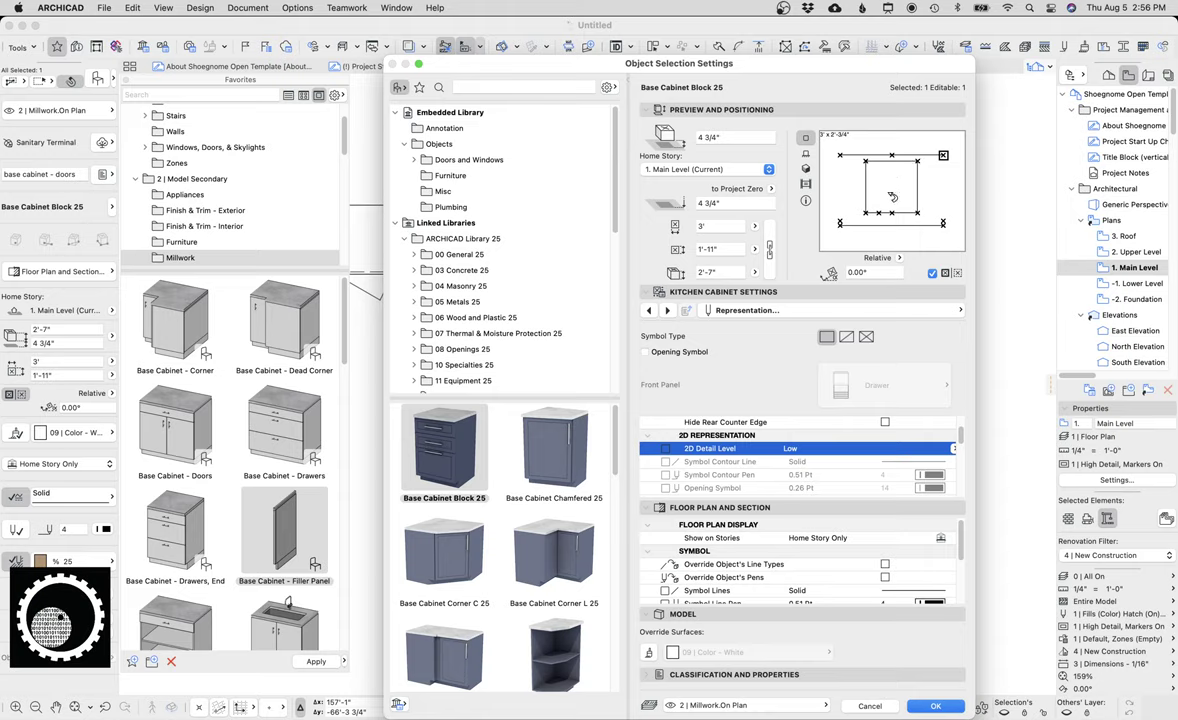
click(951, 449)
click(985, 523)
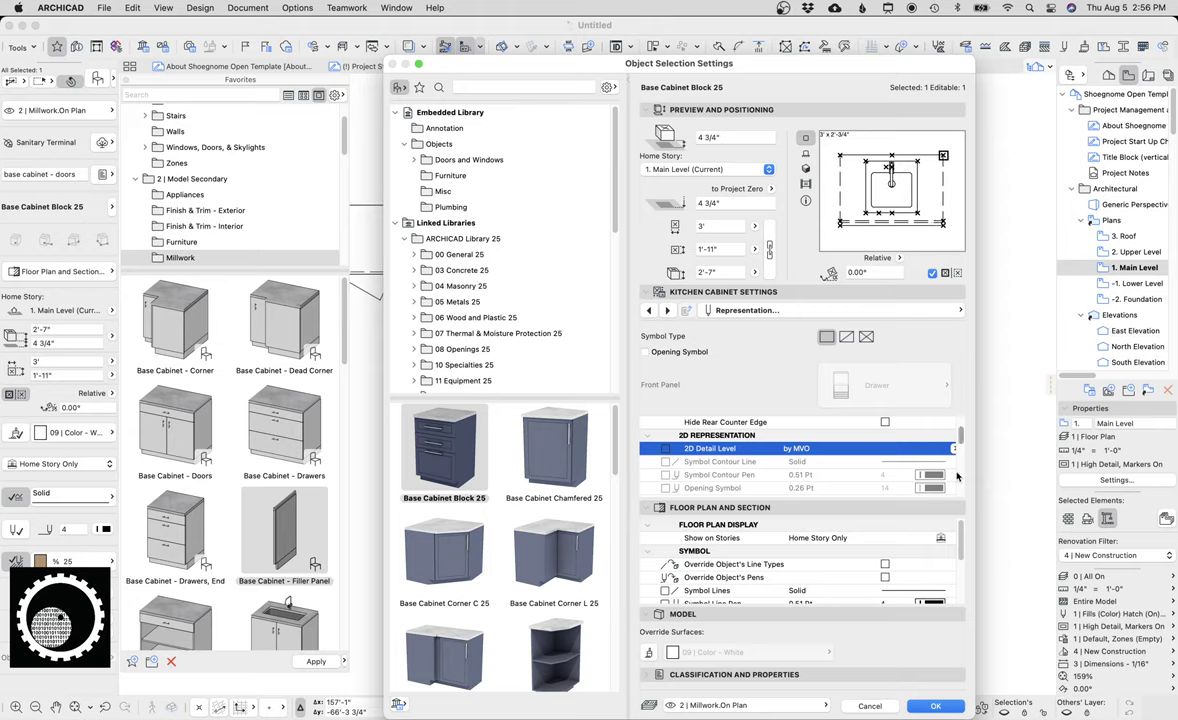
- Set the Cabinet Contour Pen in the 2D representation to 91
scroll(938, 482, down, 3)
scroll(938, 482, up, 2)
scroll(938, 482, down, 2)
scroll(938, 482, down, 3)
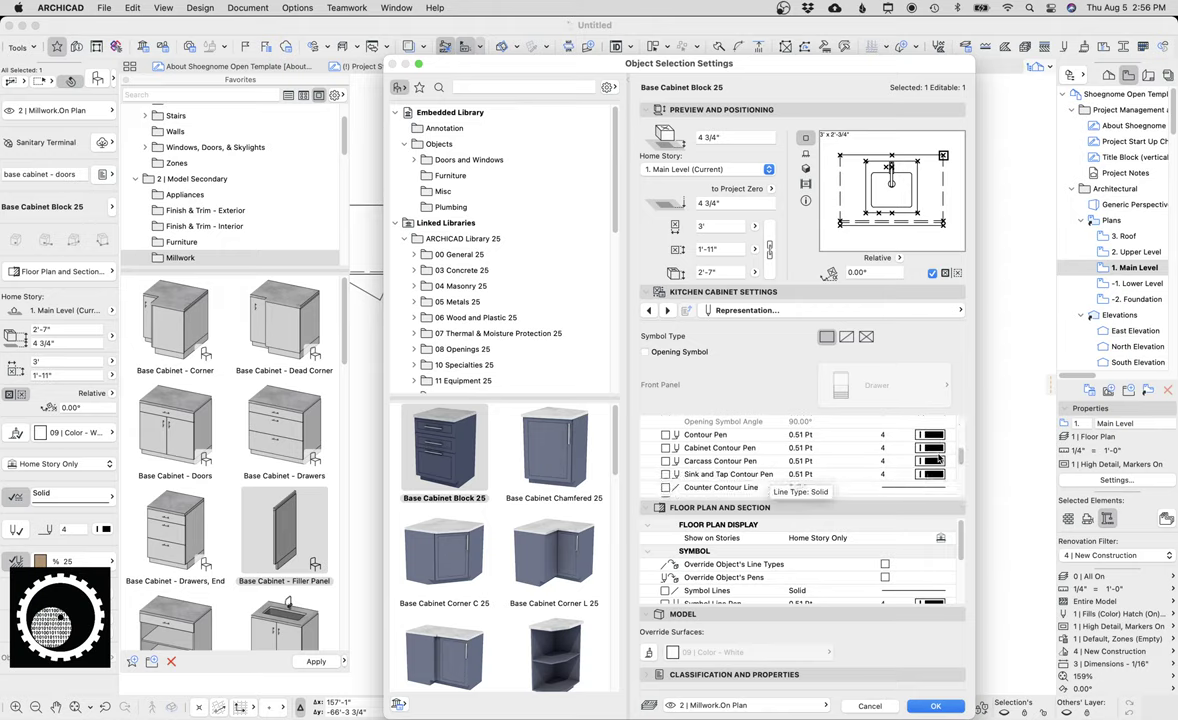
click(932, 448)
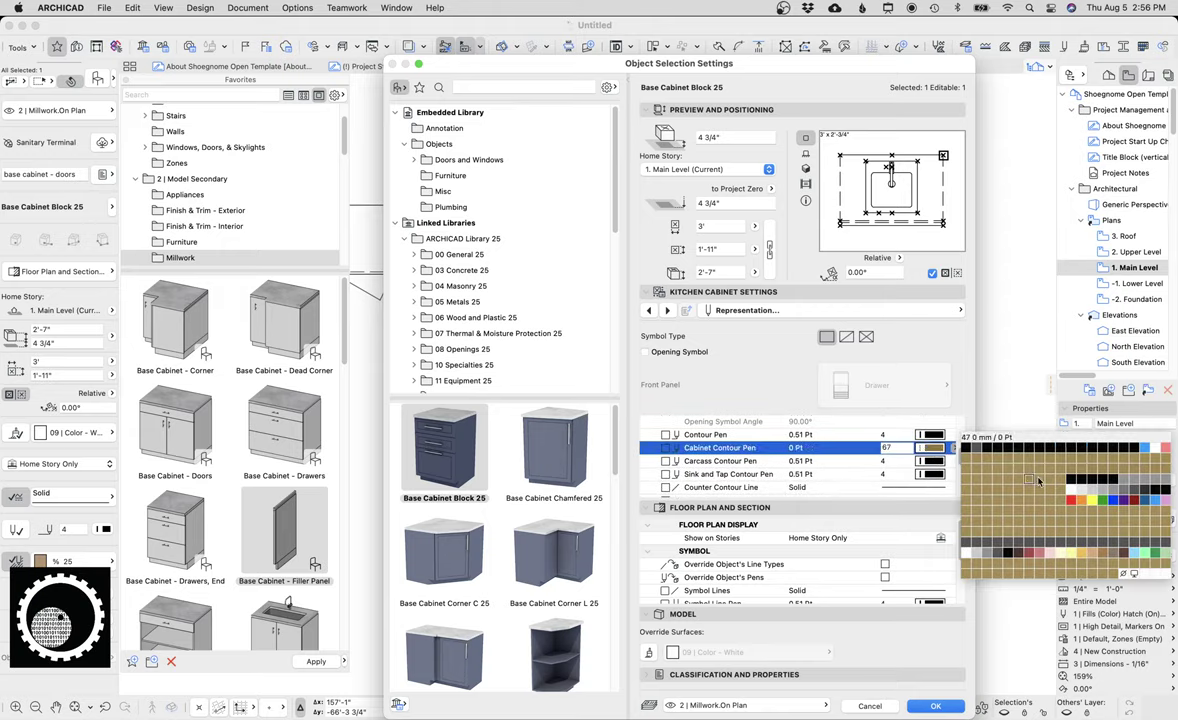
text(91)
key(Return)
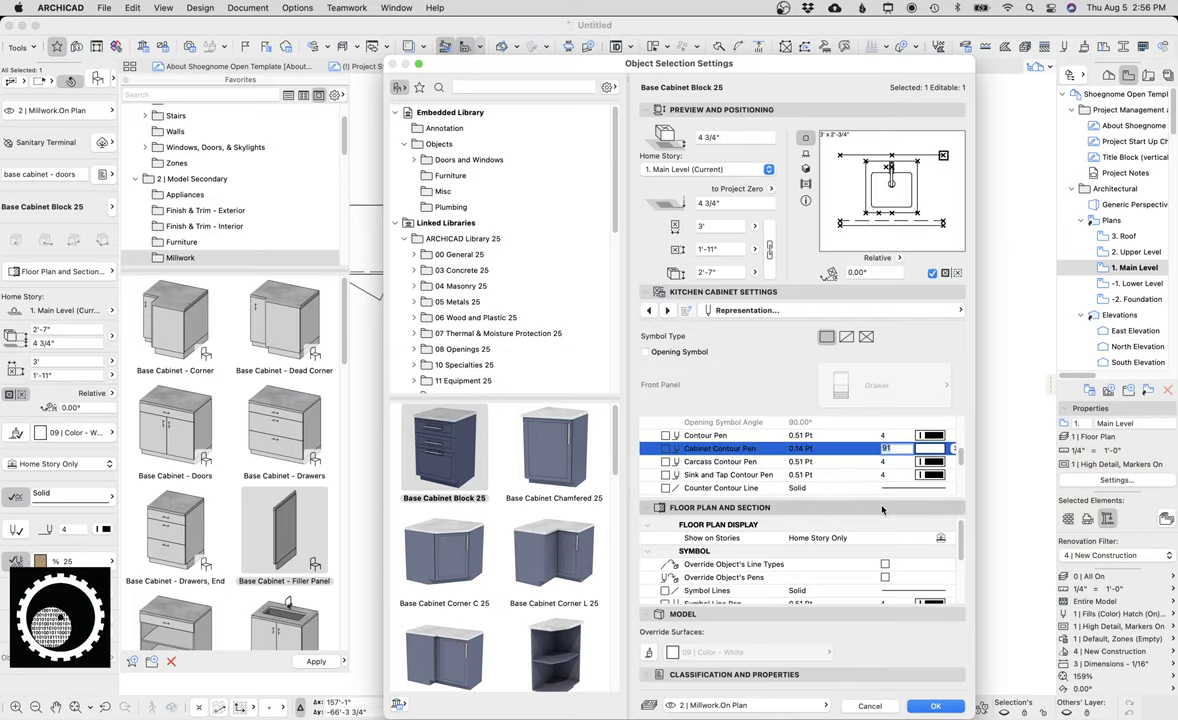
- Set the Cabinet Contour Line type to Dotted
scroll(923, 481, down, 3)
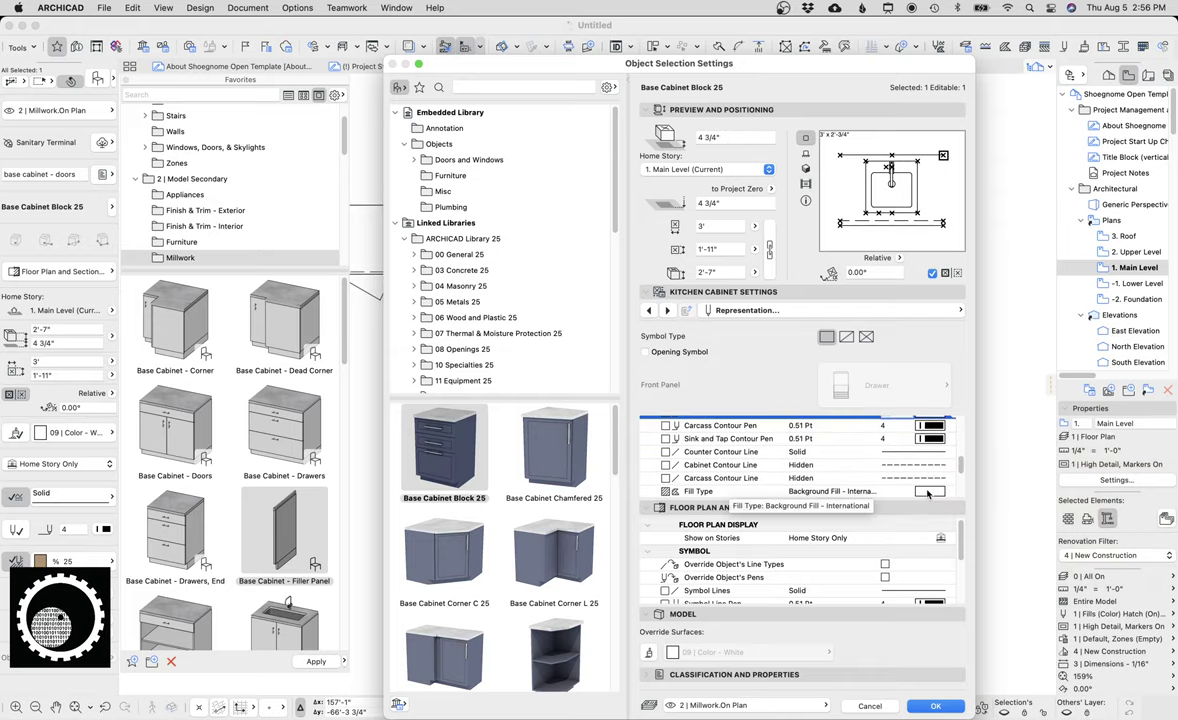
click(916, 466)
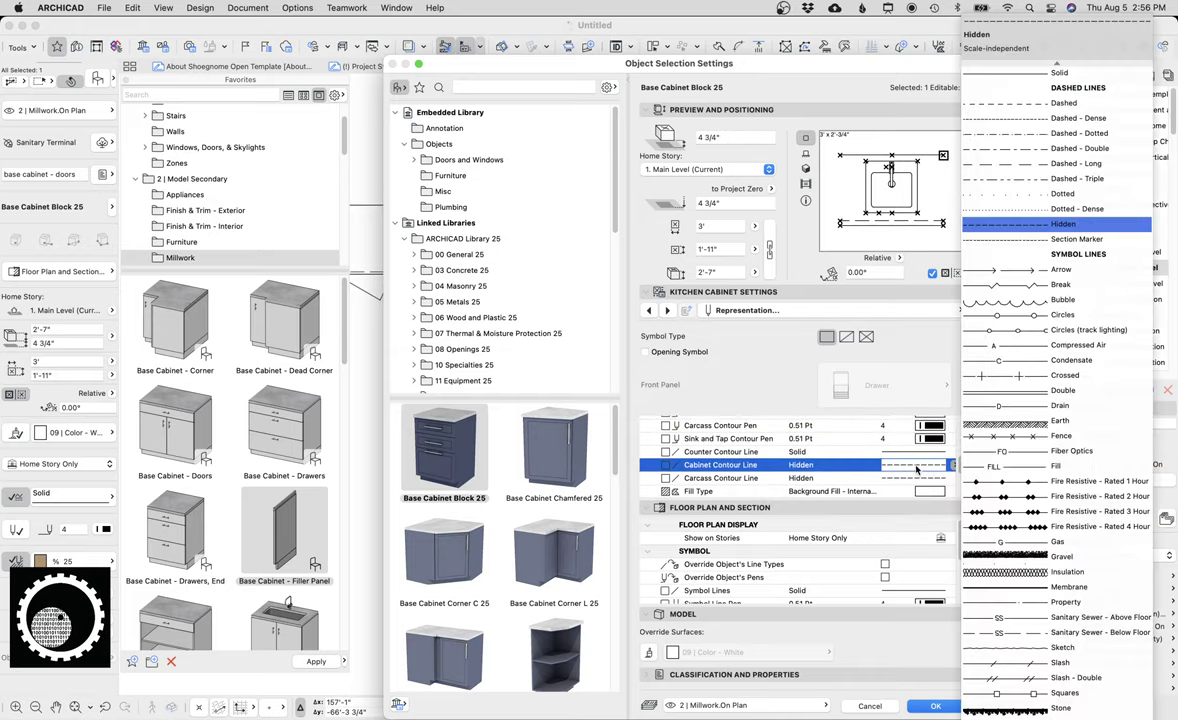
key(Up)
key(Up)
key(Return)
- Try the red pen 111 as the Cabinet Contour Pen
click(930, 437)
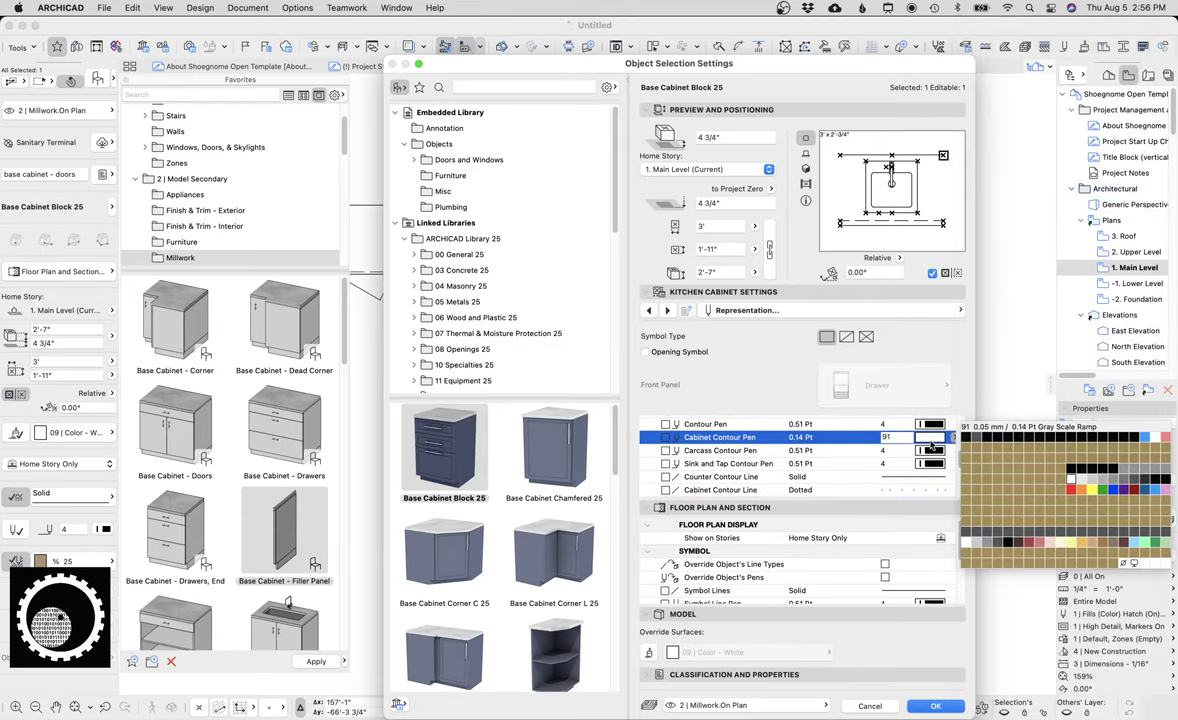
click(1044, 468)
scroll(800, 455, up, 1)
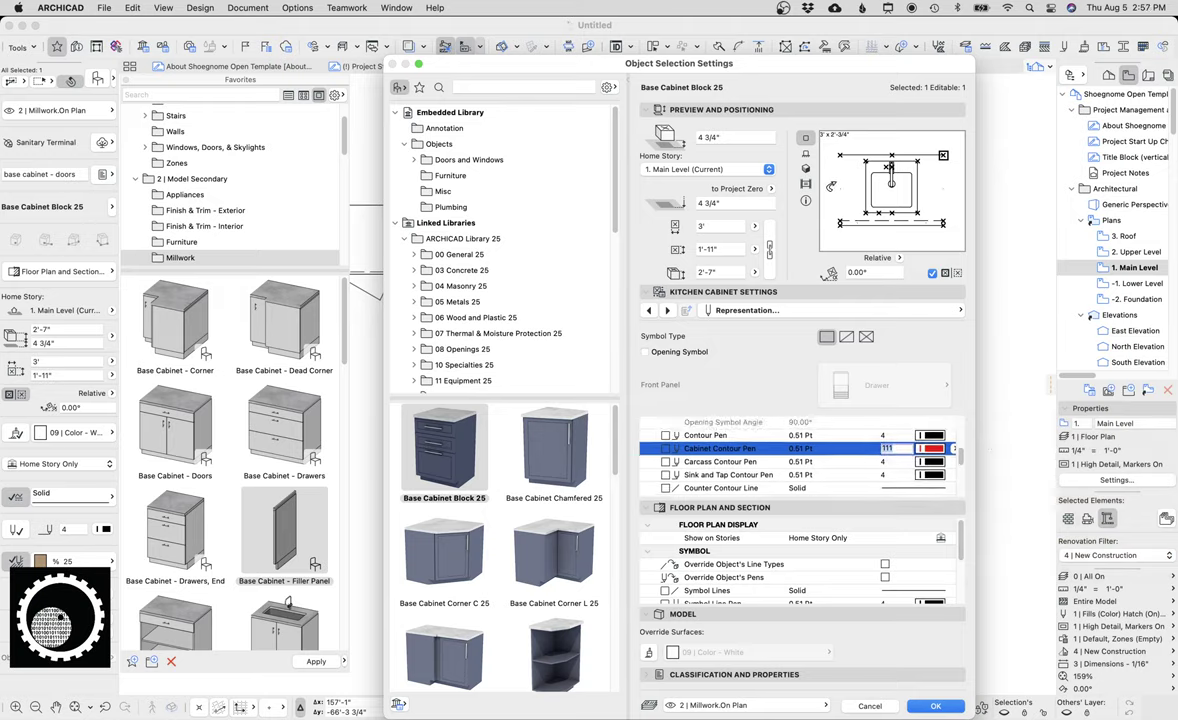
click(952, 451)
key(ctrl+shift+a)
mouse_move(942, 172)
mouse_down()
mouse_move(936, 212)
mouse_move(940, 173)
mouse_up()
drag(848, 175, 843, 178)
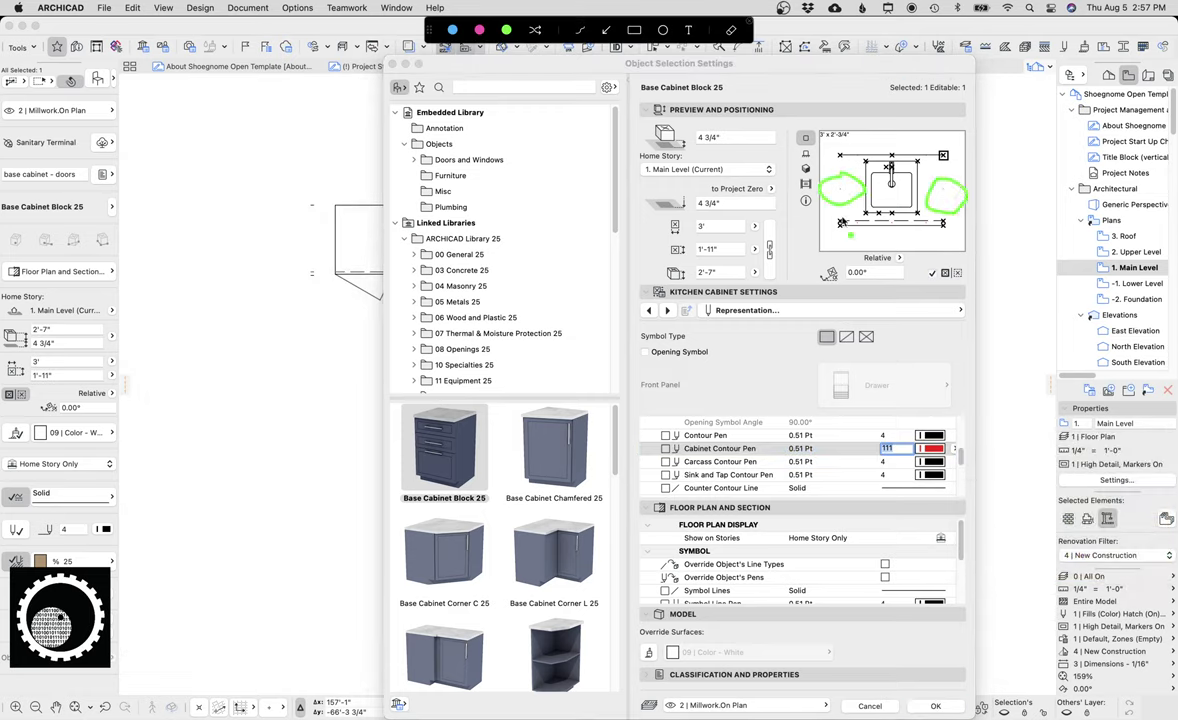
drag(772, 210, 878, 212)
key(Escape)
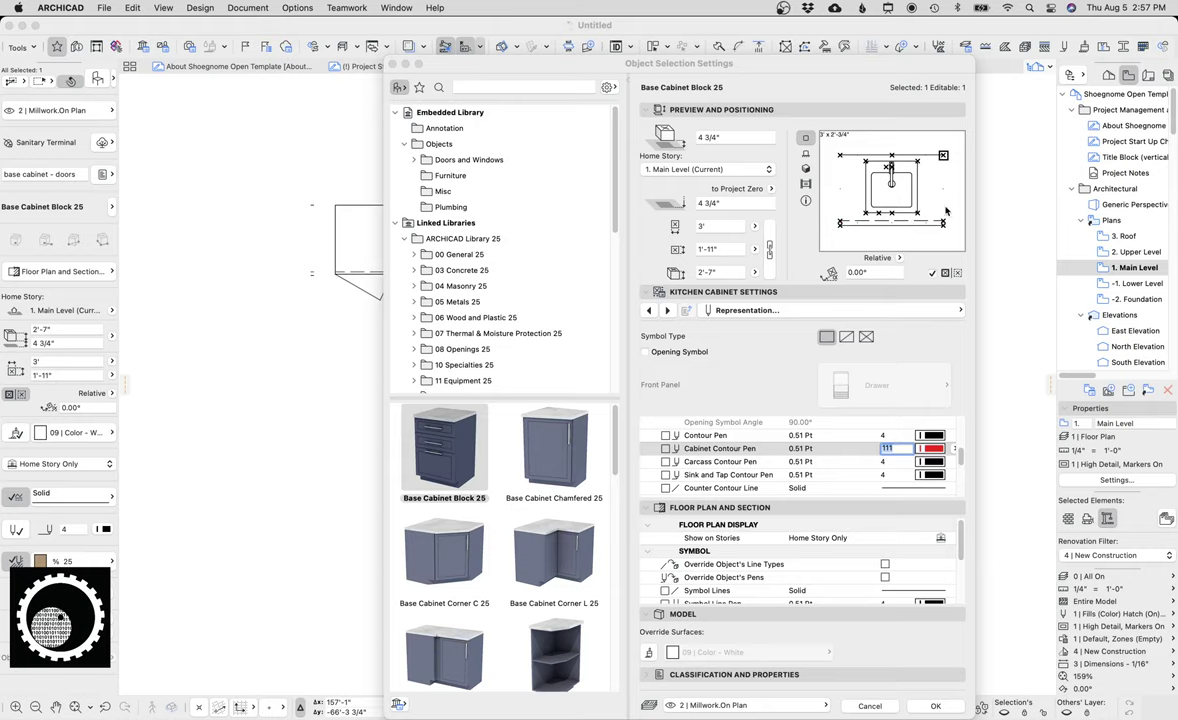
- Set the Cabinet Contour Pen back to 91, close the cabinet's settings and clear the selection
click(952, 448)
click(1068, 489)
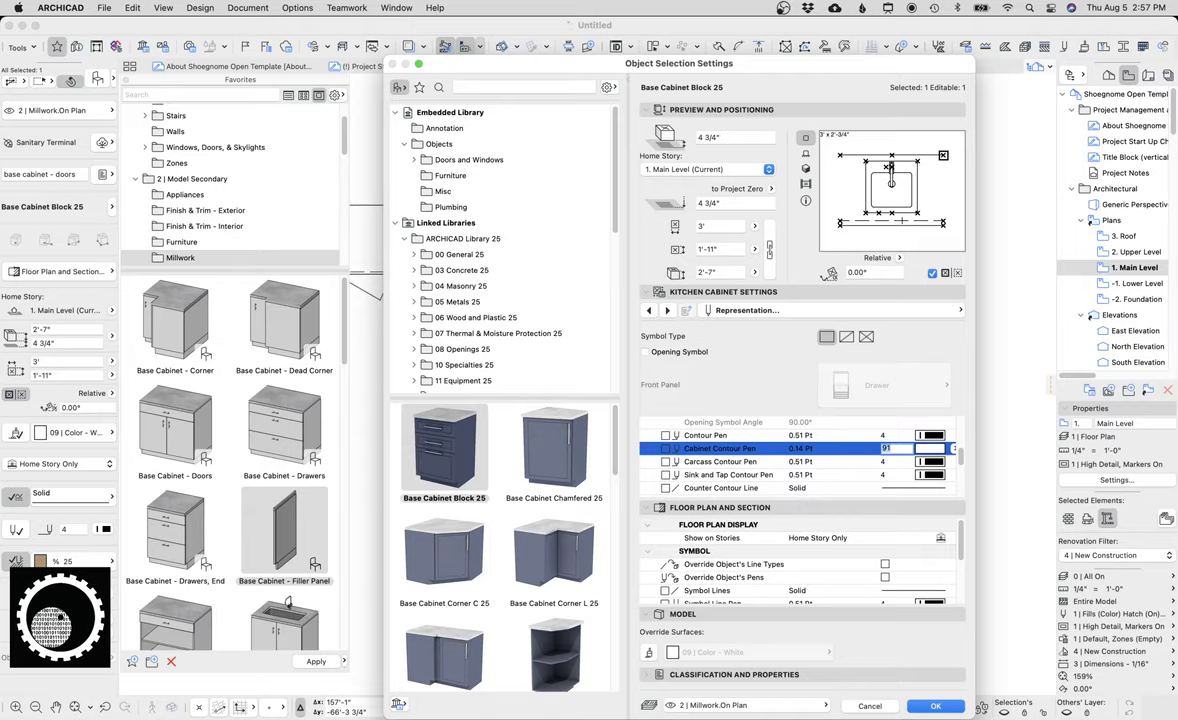
key(Return)
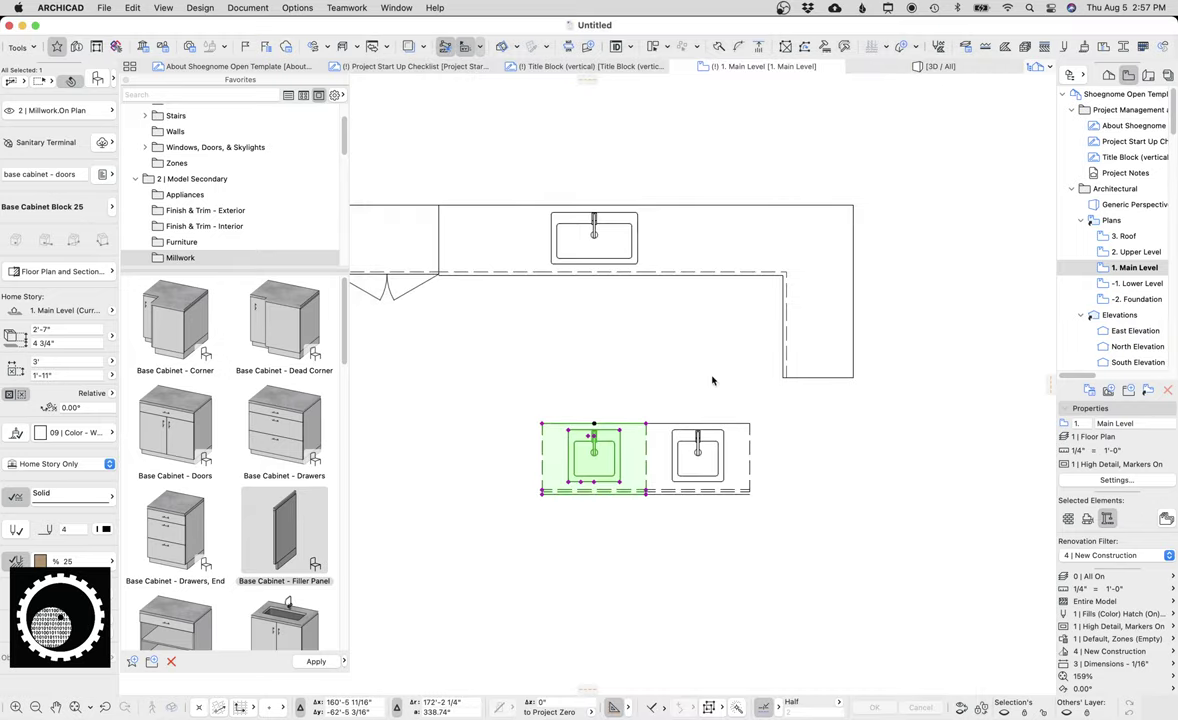
click(668, 329)
- Inspect the base cabinet just right of the sink in the upper counter run
scroll(690, 345, up, 2)
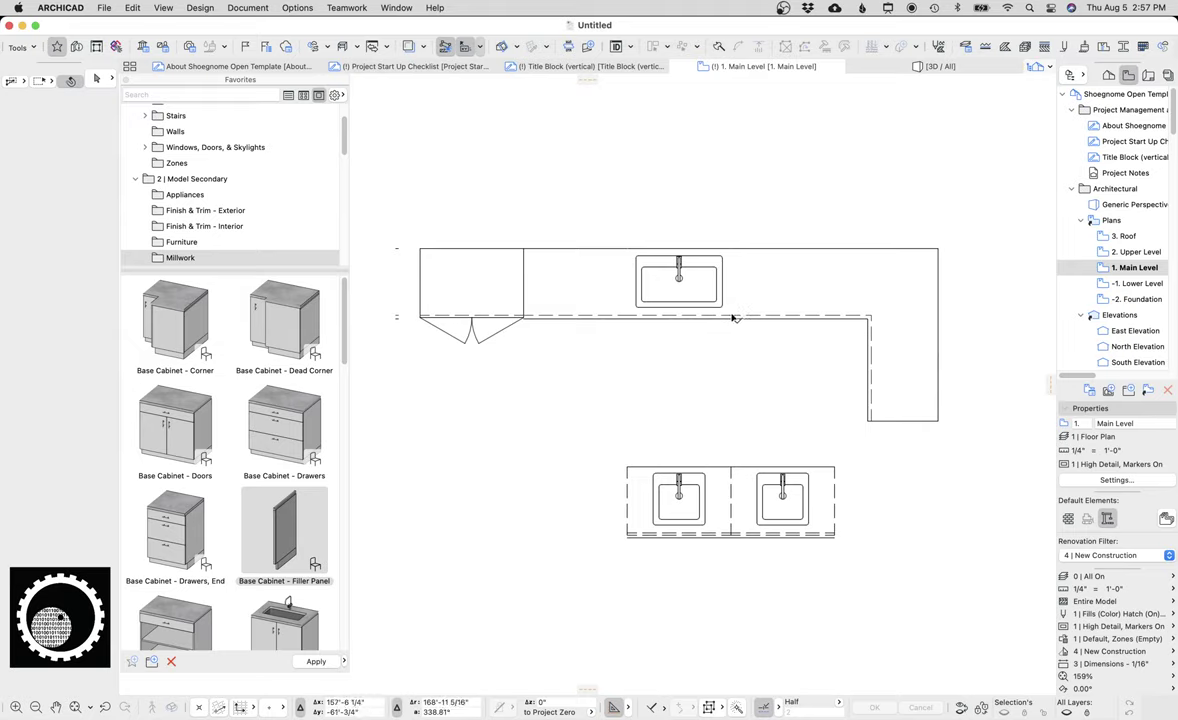
click(810, 290)
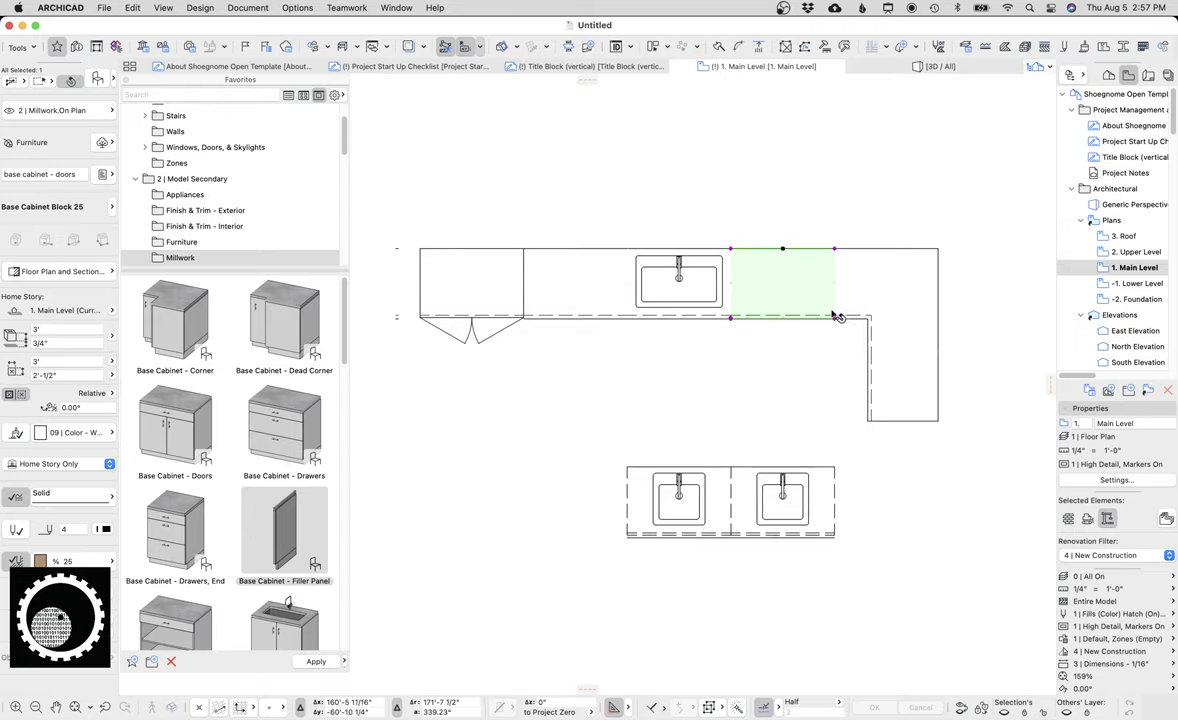
key(Escape)
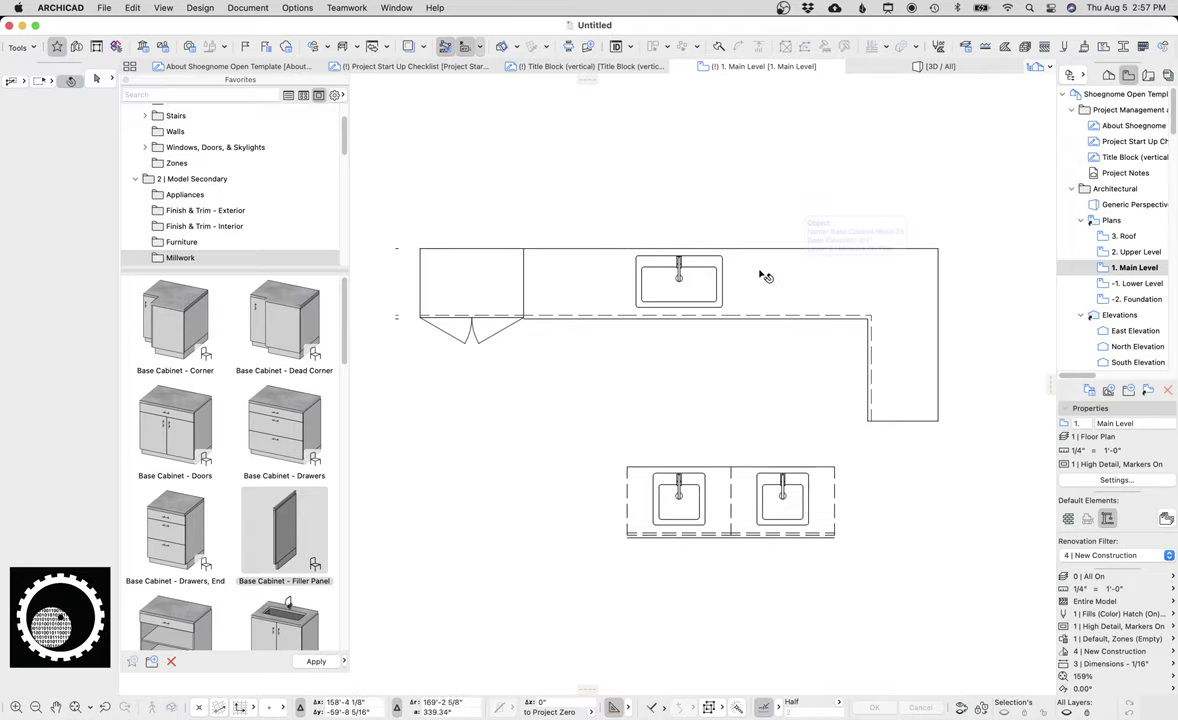
- Load the Masking Fill favorite from the 2D folder of 3 | Documentation into the Fill tool
scroll(663, 274, up, 5)
scroll(667, 278, up, 2)
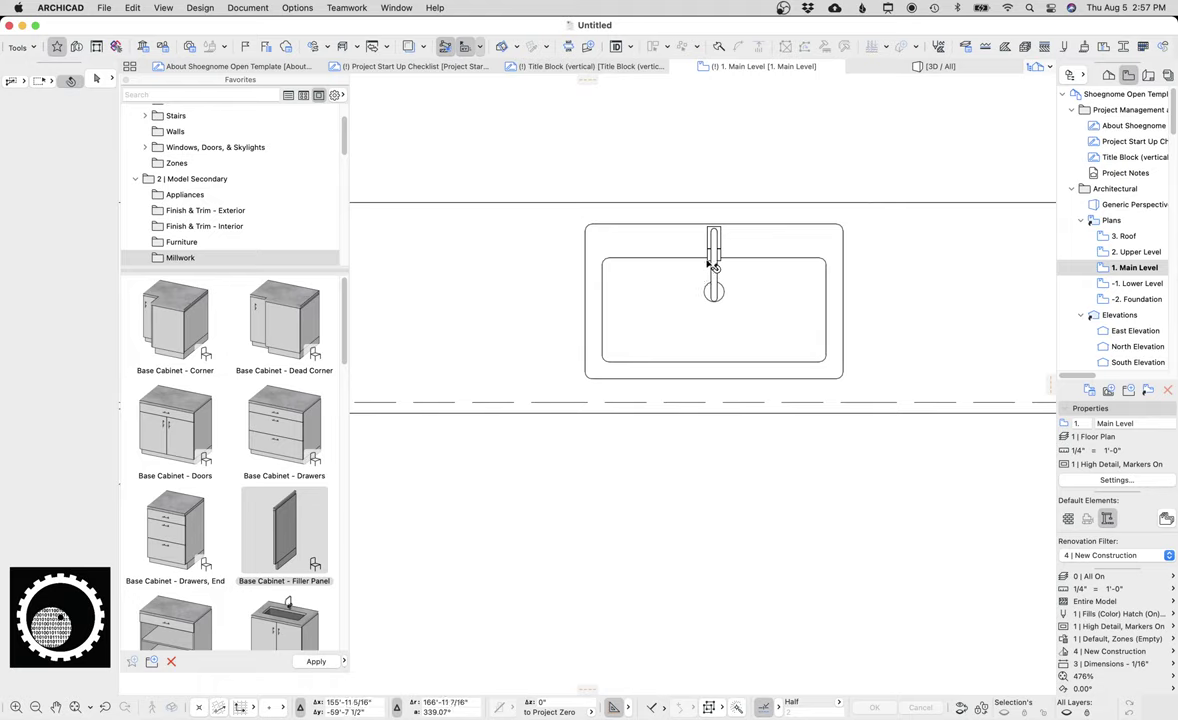
key(f)
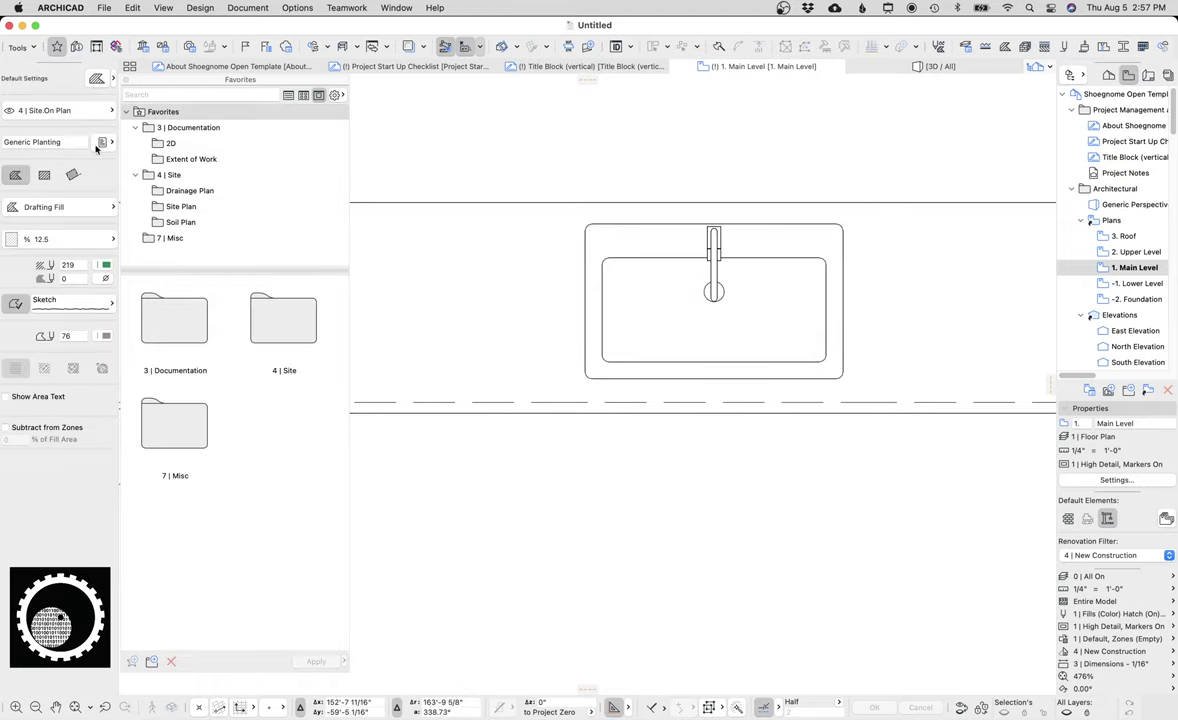
click(114, 76)
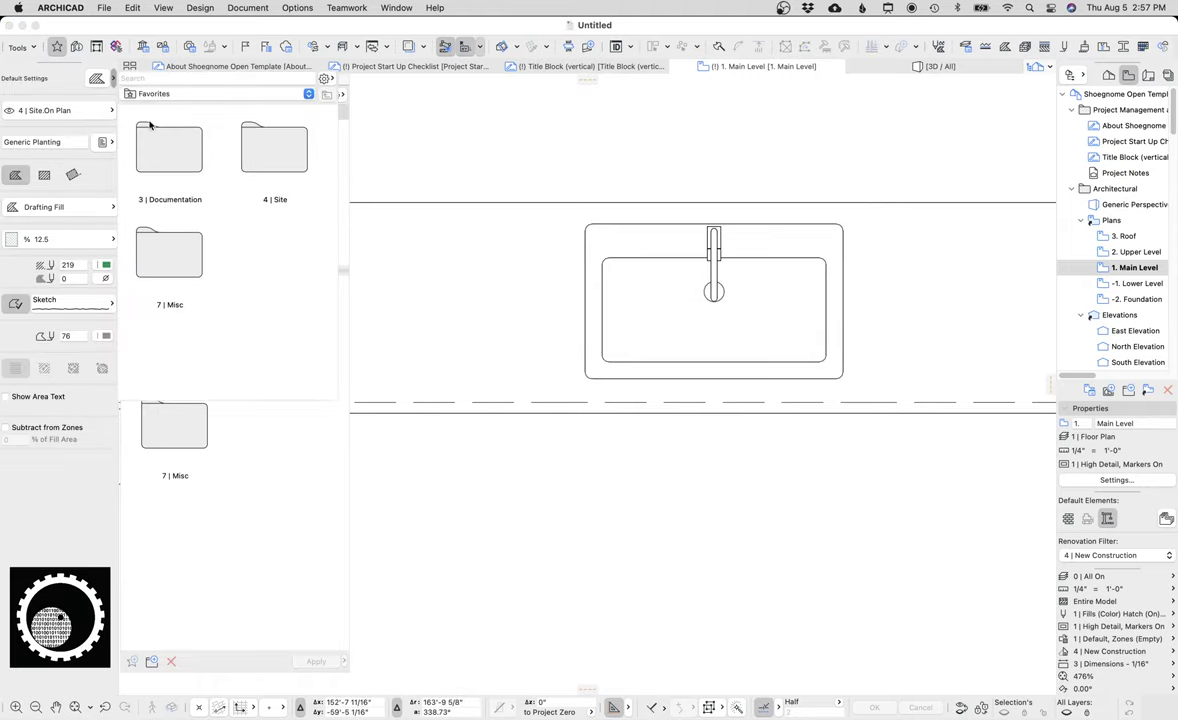
double_click(185, 172)
double_click(184, 171)
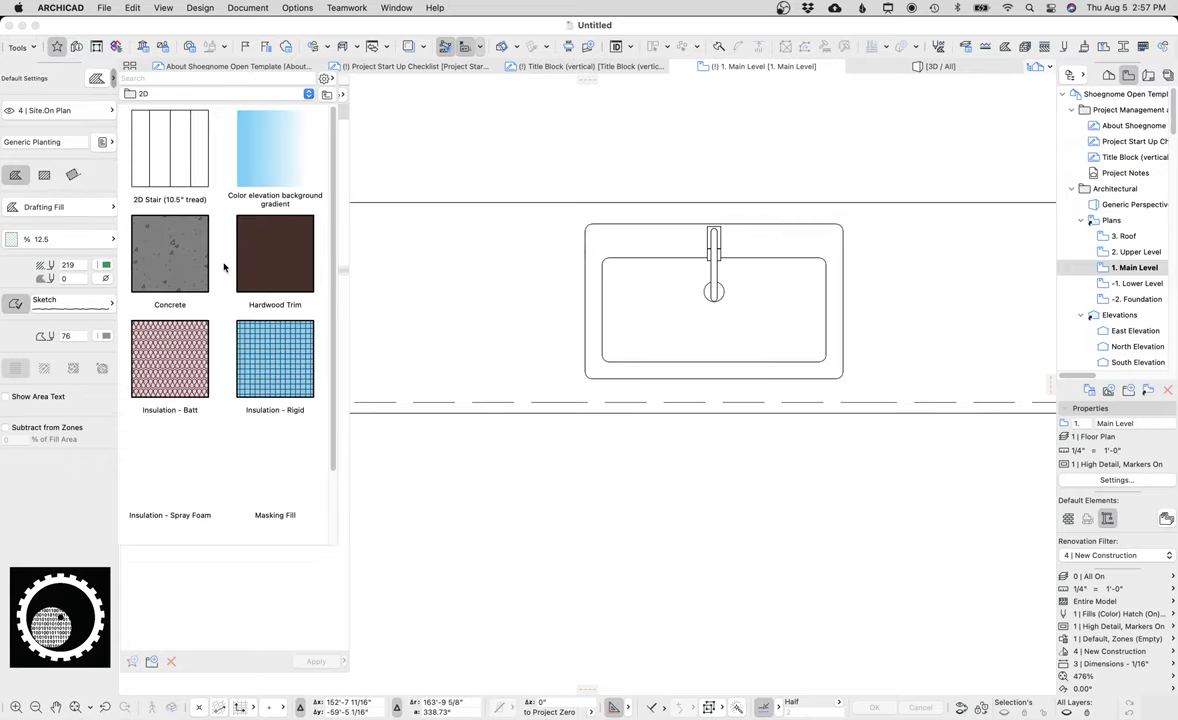
scroll(247, 400, down, 1)
double_click(251, 390)
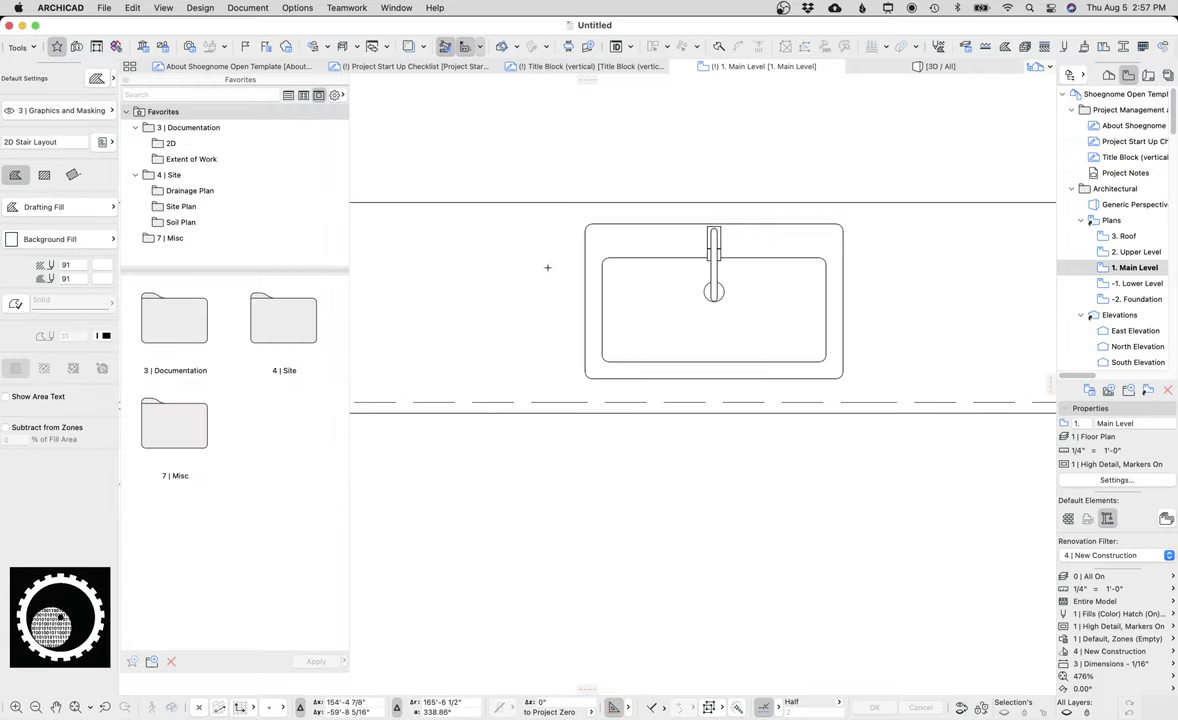
- Draw a narrow four-sided masking fill over the left edge of the sink in the upper counter run
click(572, 215)
click(597, 390)
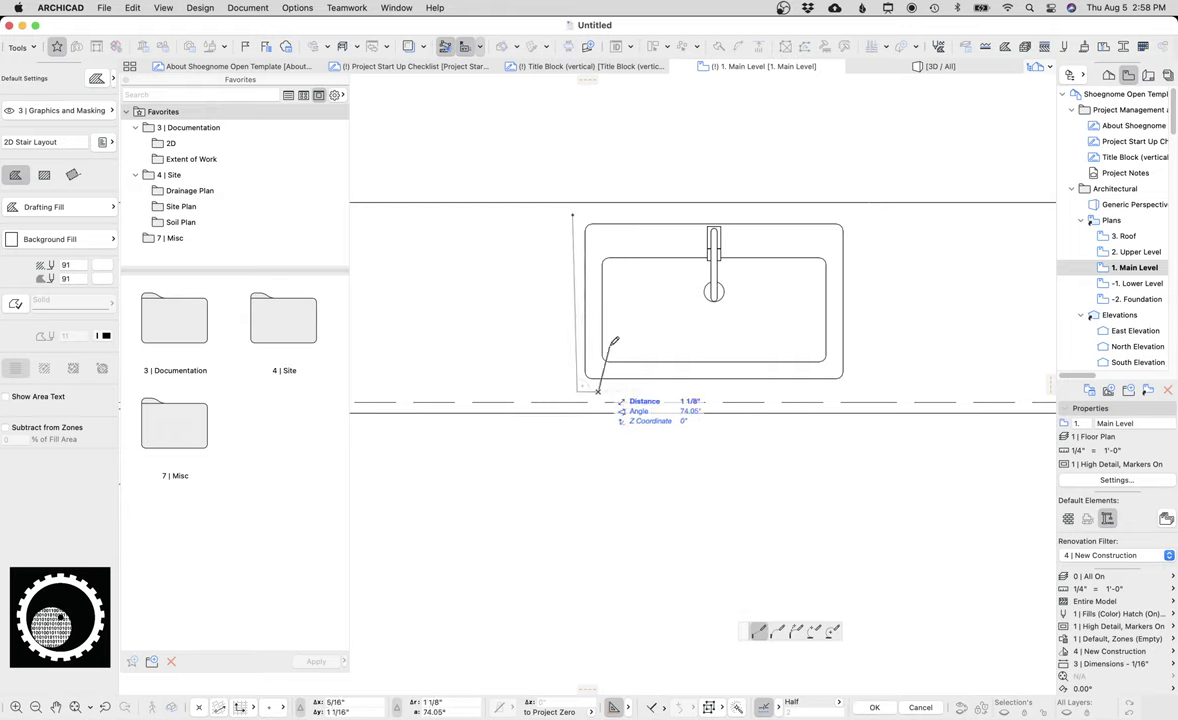
double_click(584, 219)
click(584, 219)
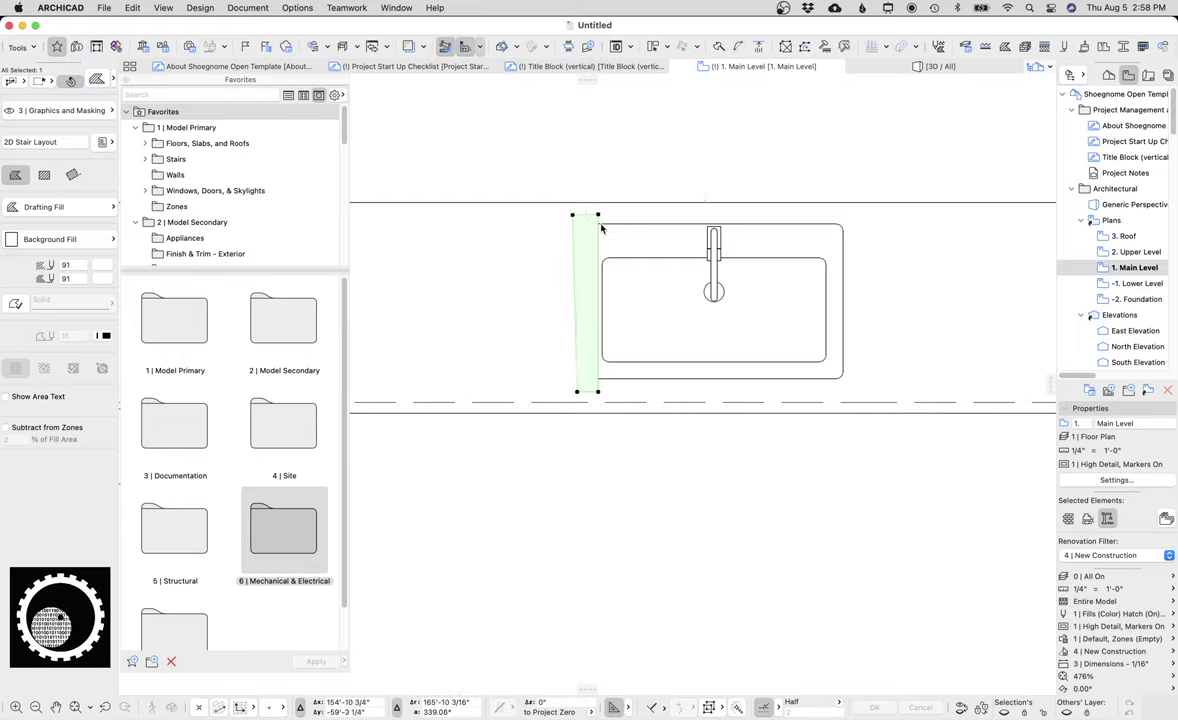
- Select the narrow masking fill over the sink's left edge and delete it
click(600, 239)
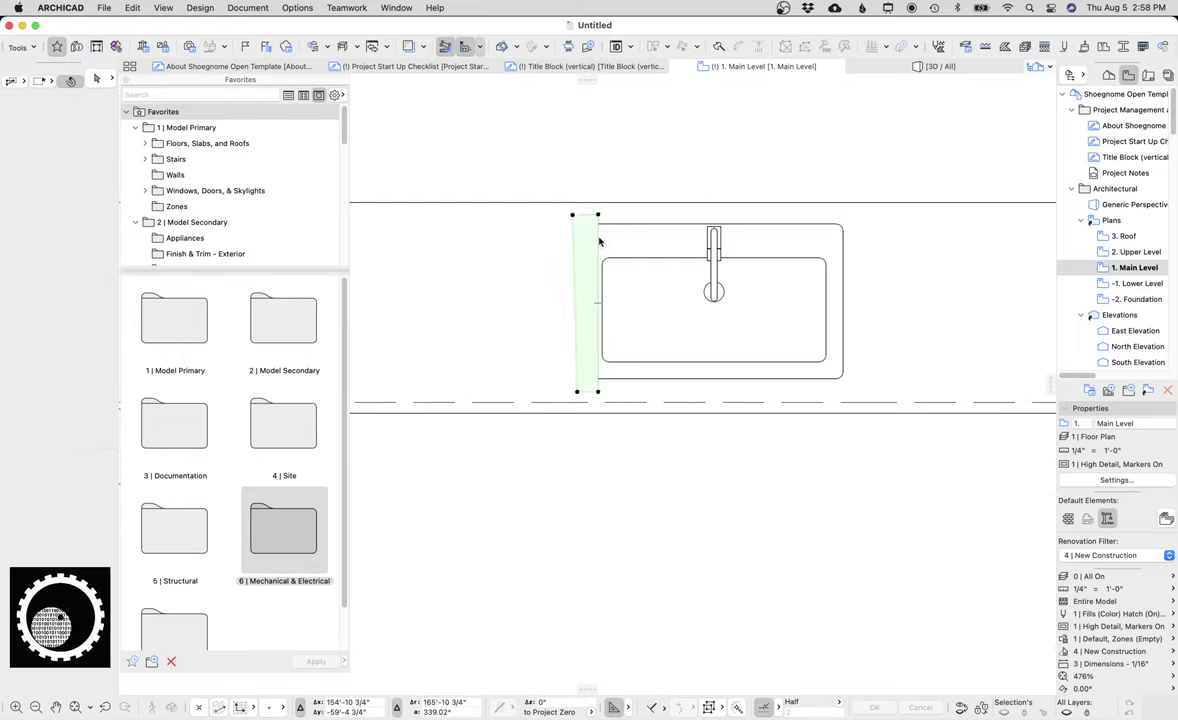
click(600, 239)
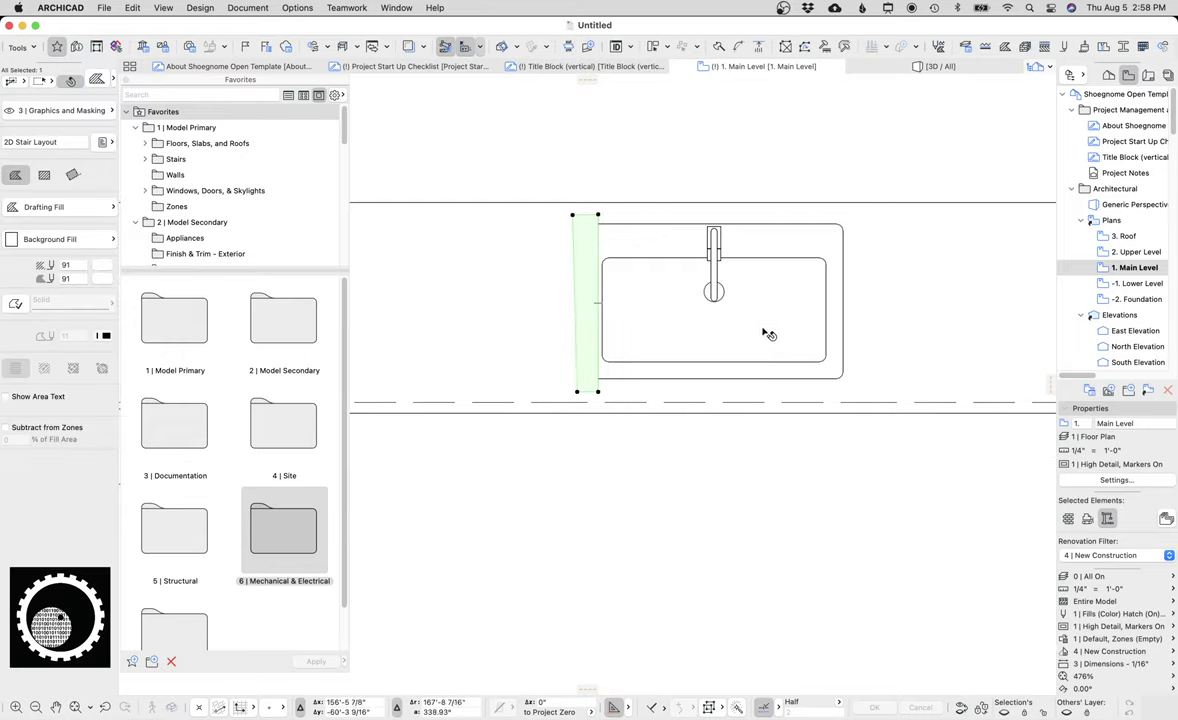
key(Delete)
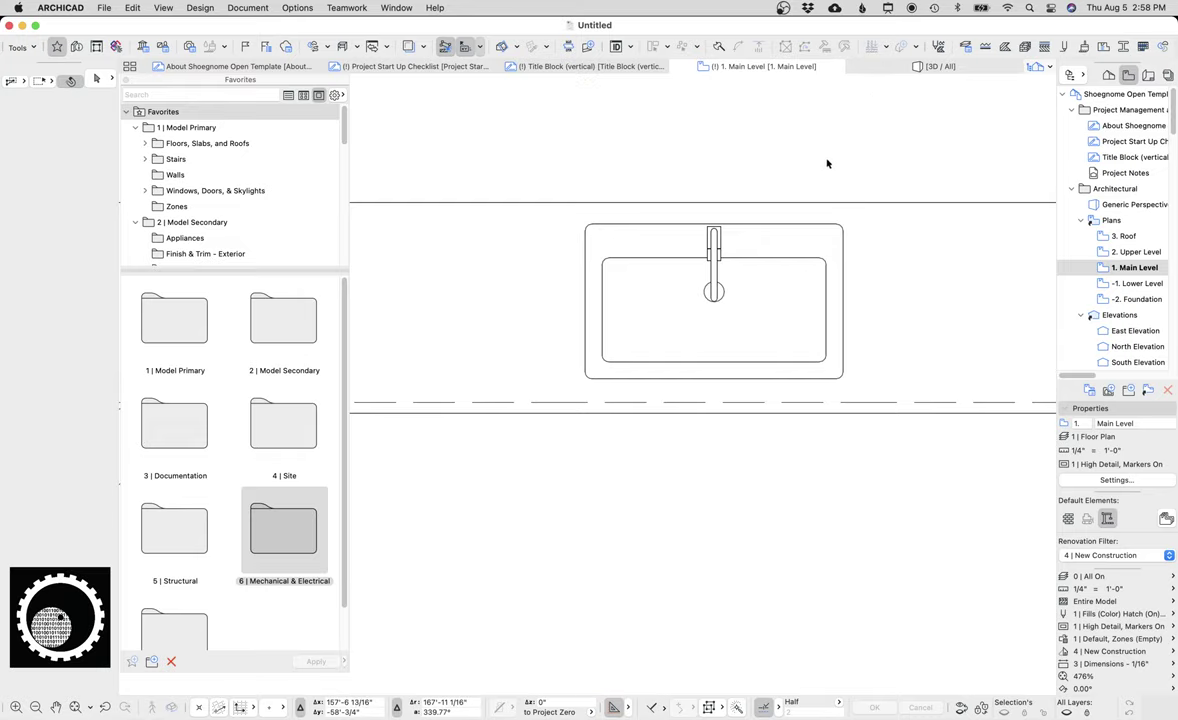
- Switch to the 3D view and delete the two wood-topped island drawer cabinets with sinks
key(F3)
scroll(840, 341, up, 5)
scroll(700, 380, down, 5)
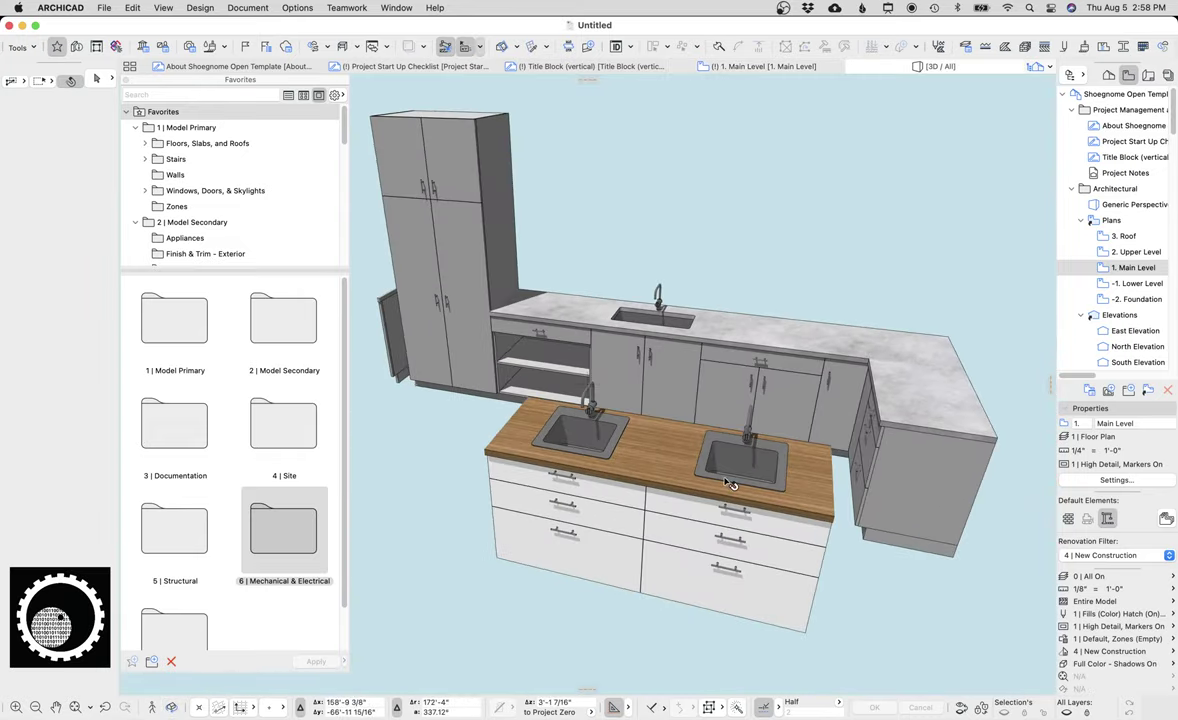
click(622, 481)
key(Delete)
click(616, 482)
key(Delete)
- Open the object settings of the undermount sink cabinet in the main counter and display its Sink parameters
scroll(685, 385, up, 6)
scroll(690, 395, down, 4)
scroll(683, 388, up, 2)
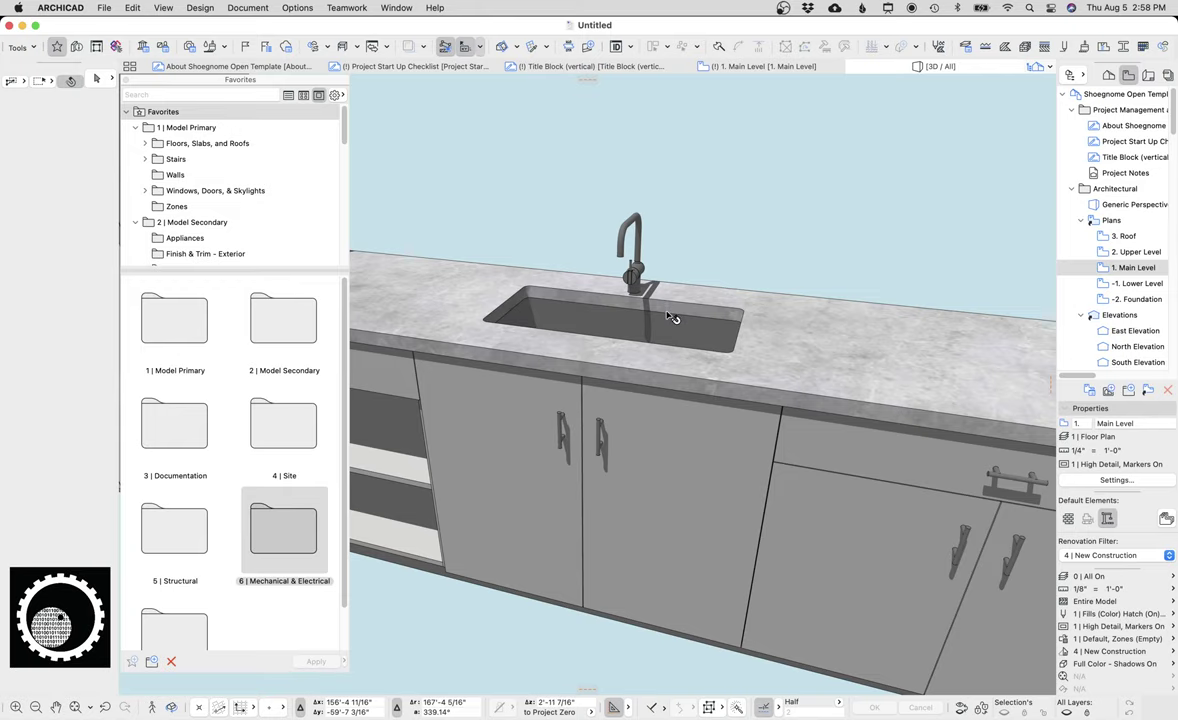
shift+middle_drag(673, 319, 665, 410)
click(665, 410)
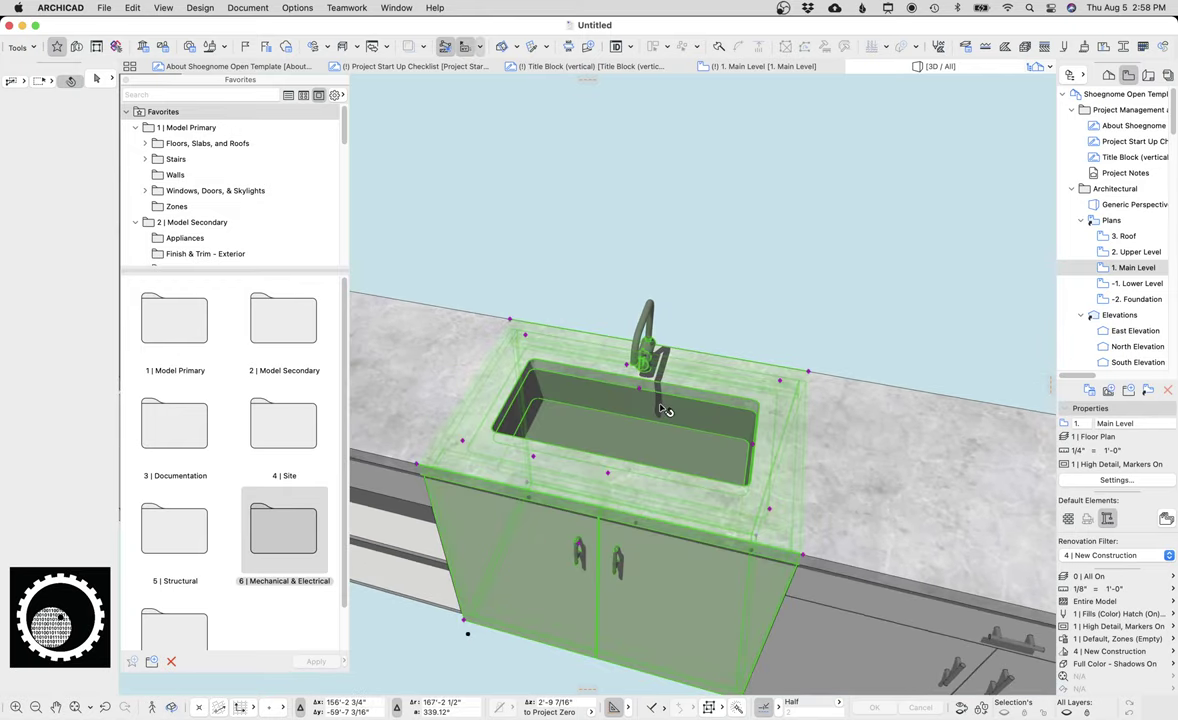
double_click(789, 377)
click(790, 310)
click(1018, 343)
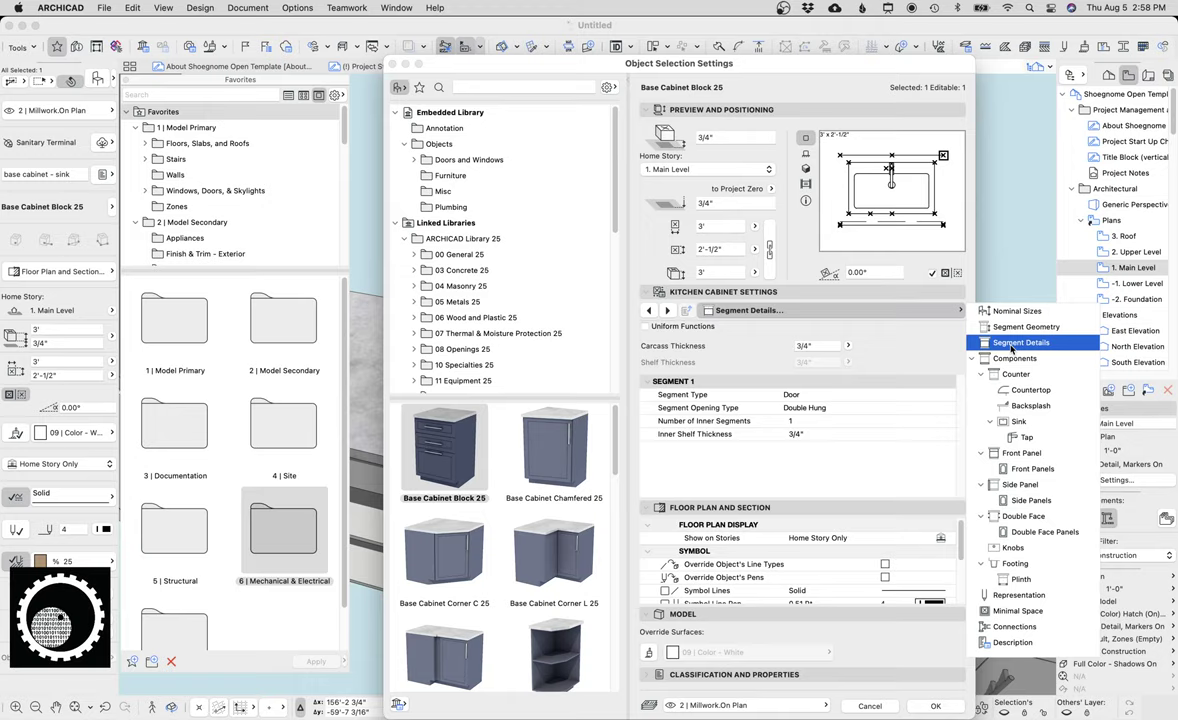
click(1020, 422)
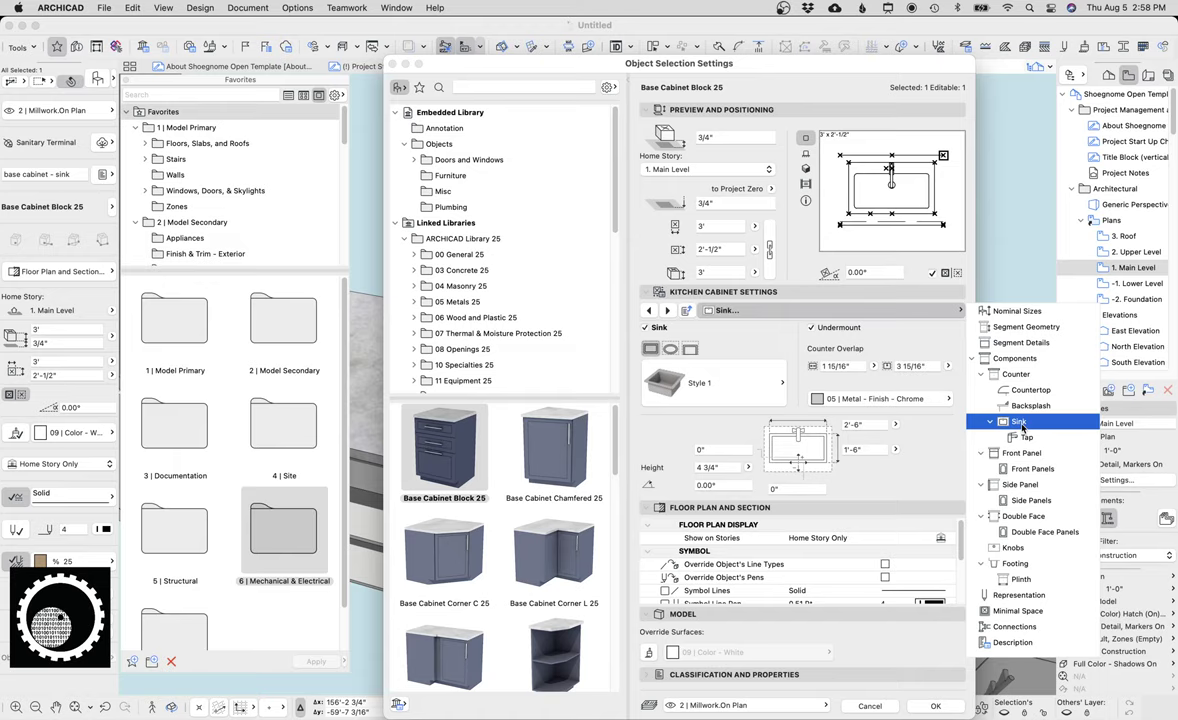
- Try a Counter Overlap of 0 on the undermount sink, apply it and undo the change
drag(742, 62, 822, 55)
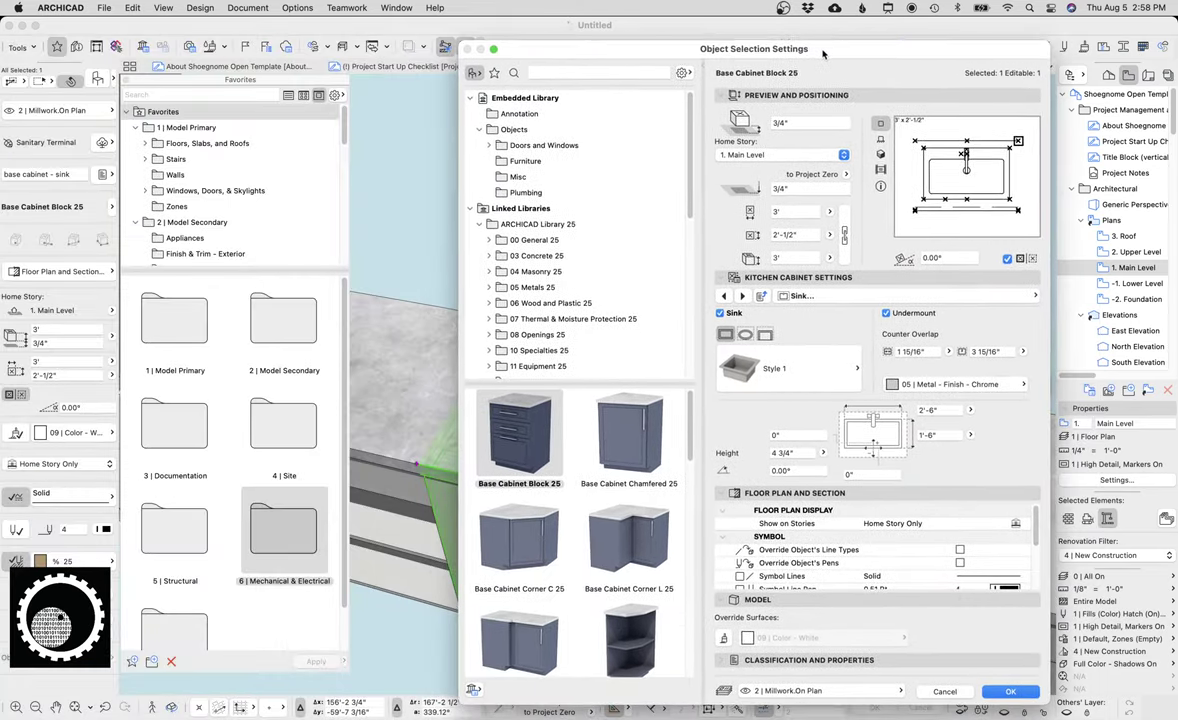
click(924, 352)
text(0)
key(Tab)
key(Return)
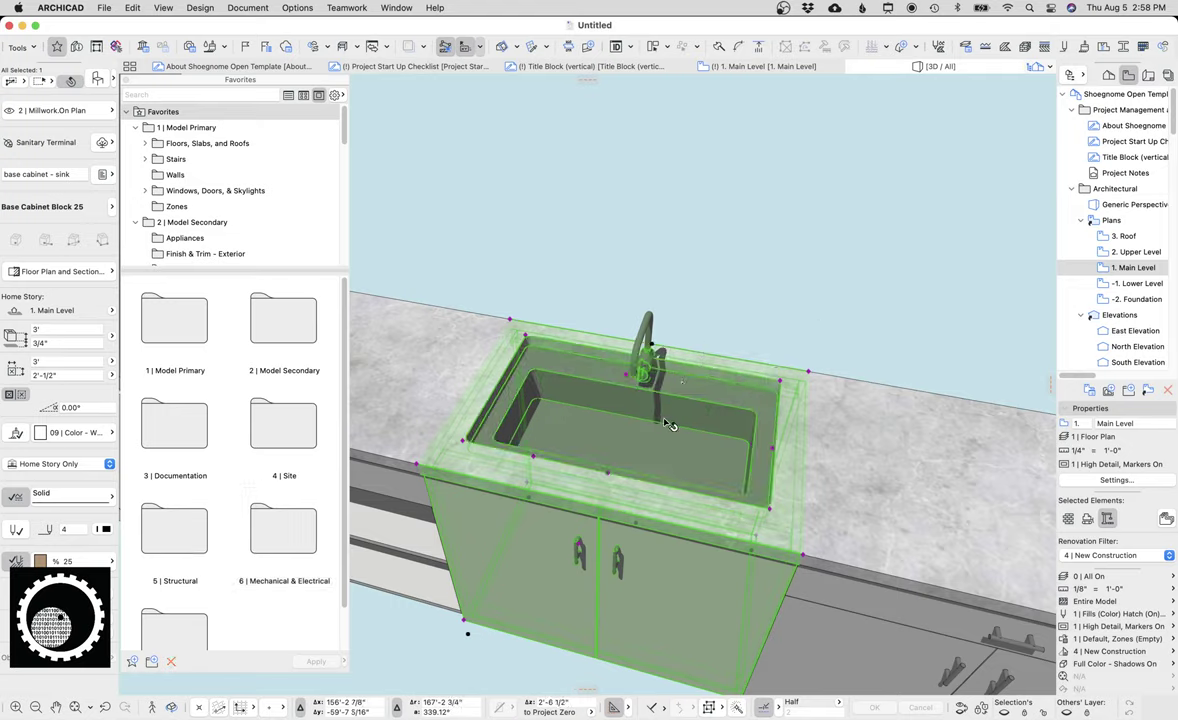
key(Escape)
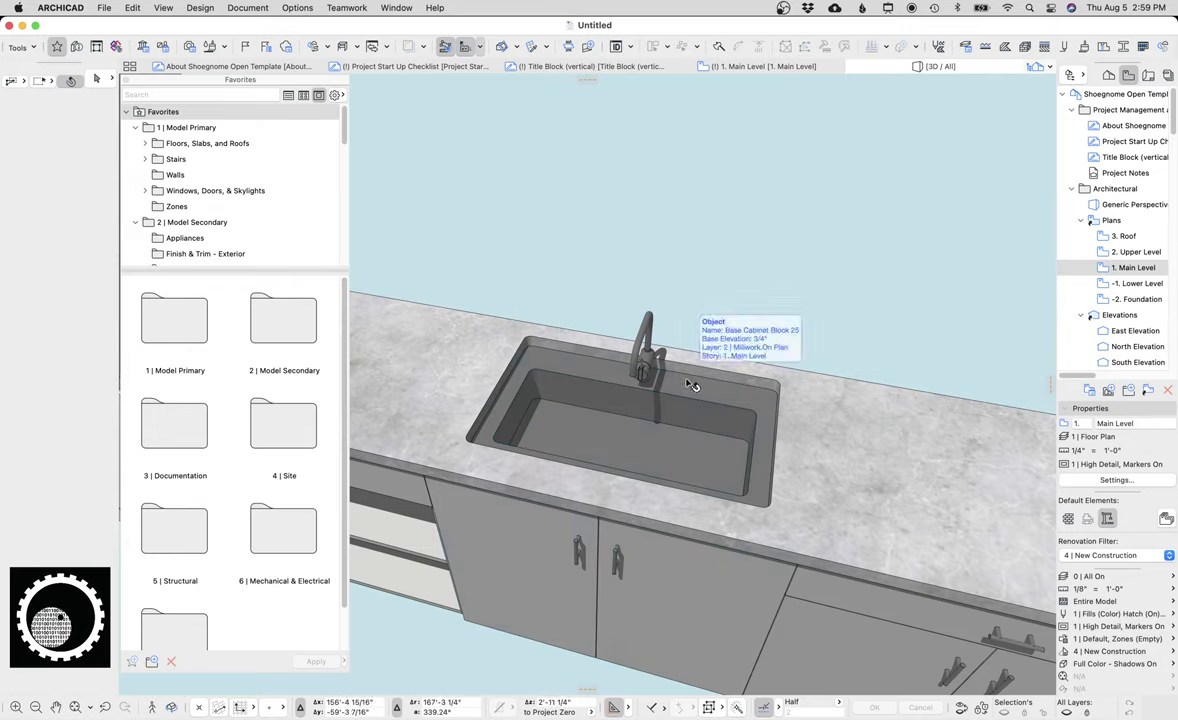
click(640, 358)
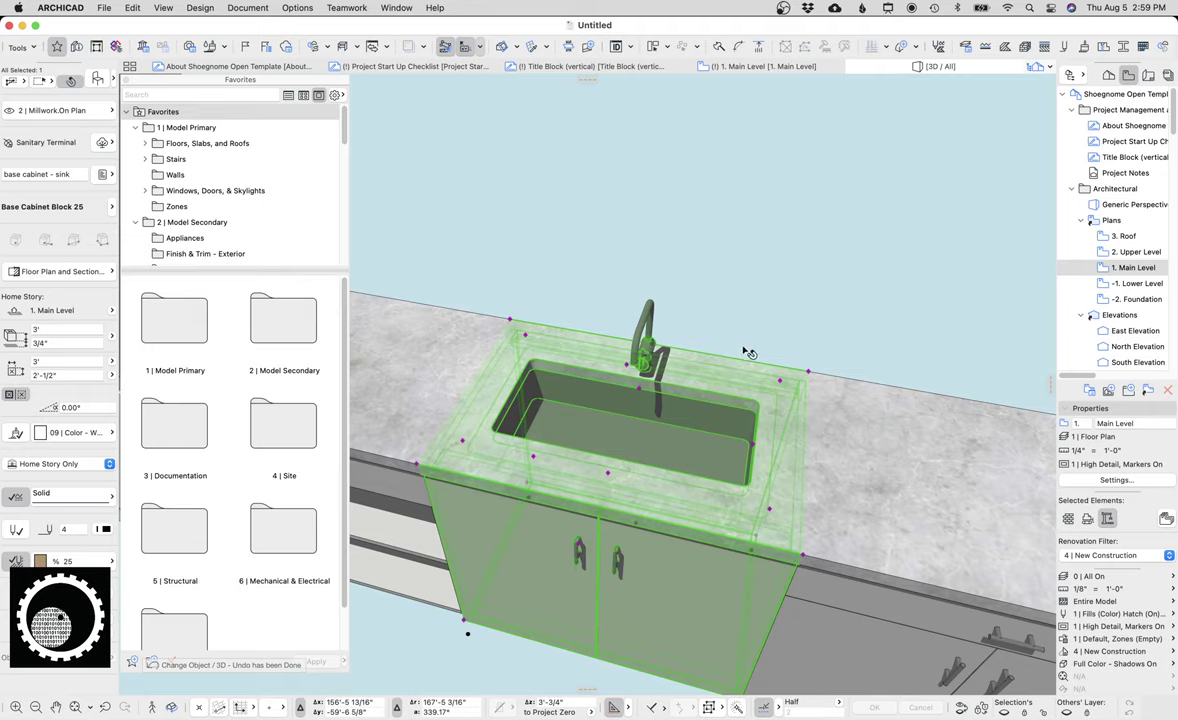
- Review the available sink styles in the sink cabinet's settings, keep Style 1 and clear the selection
key(super+t)
click(812, 296)
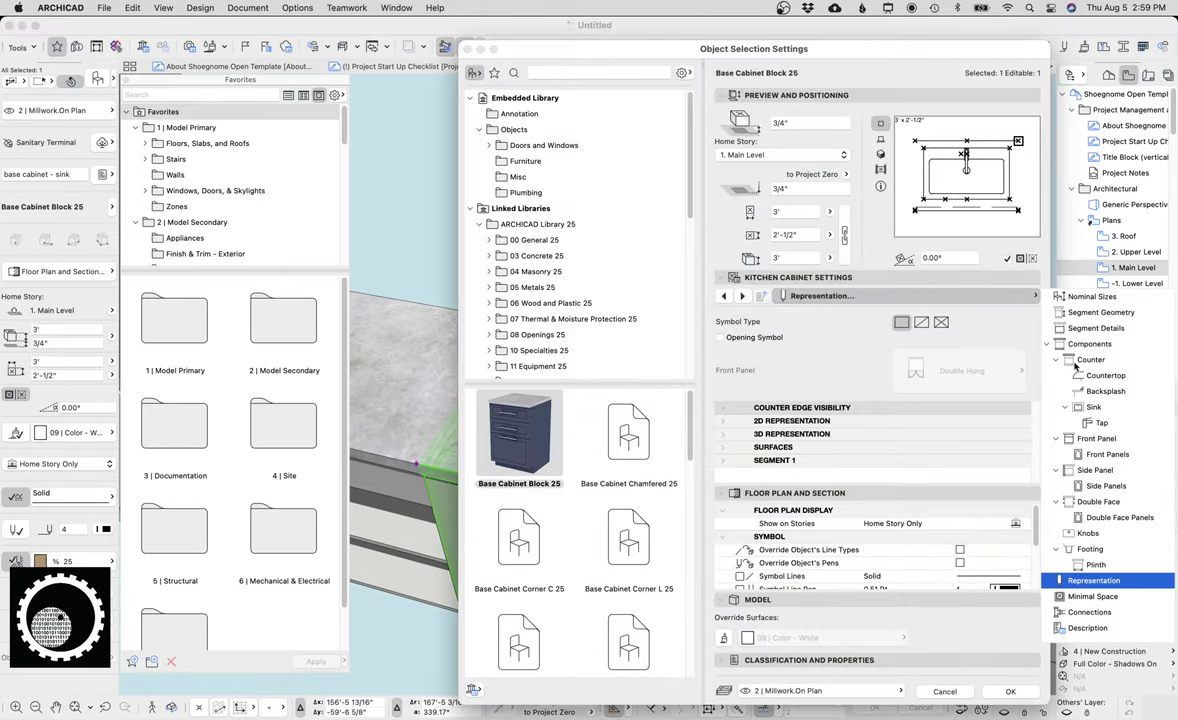
click(1094, 409)
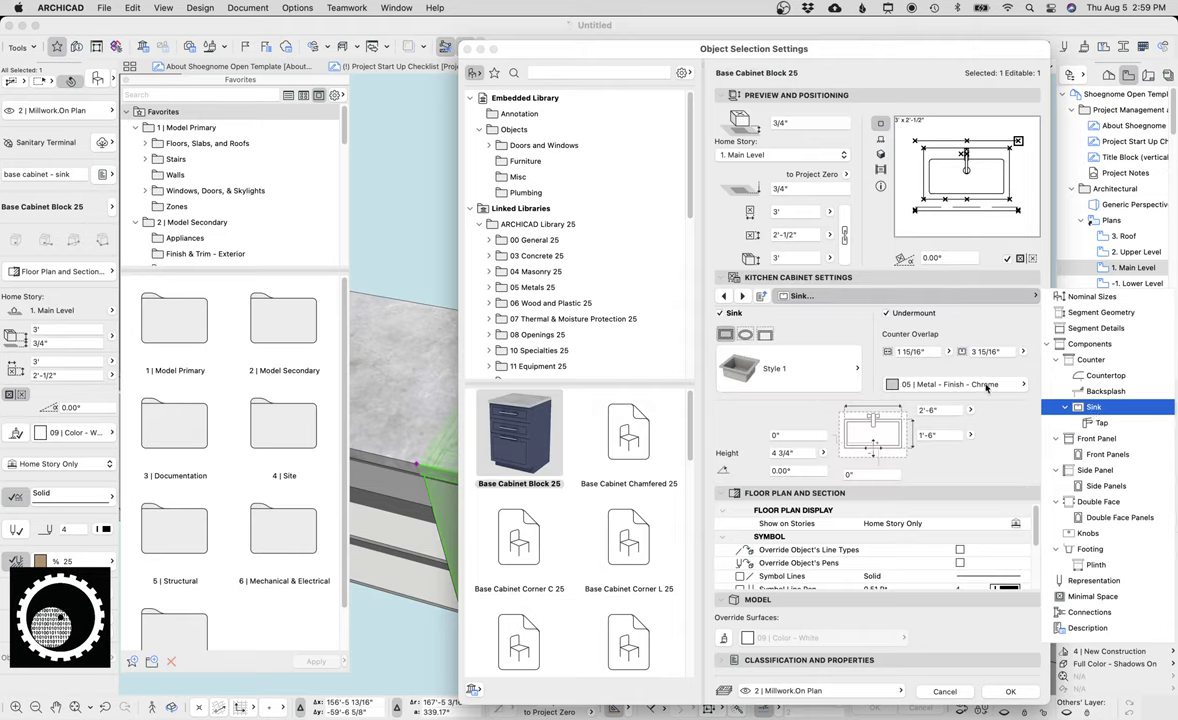
click(785, 367)
click(785, 367)
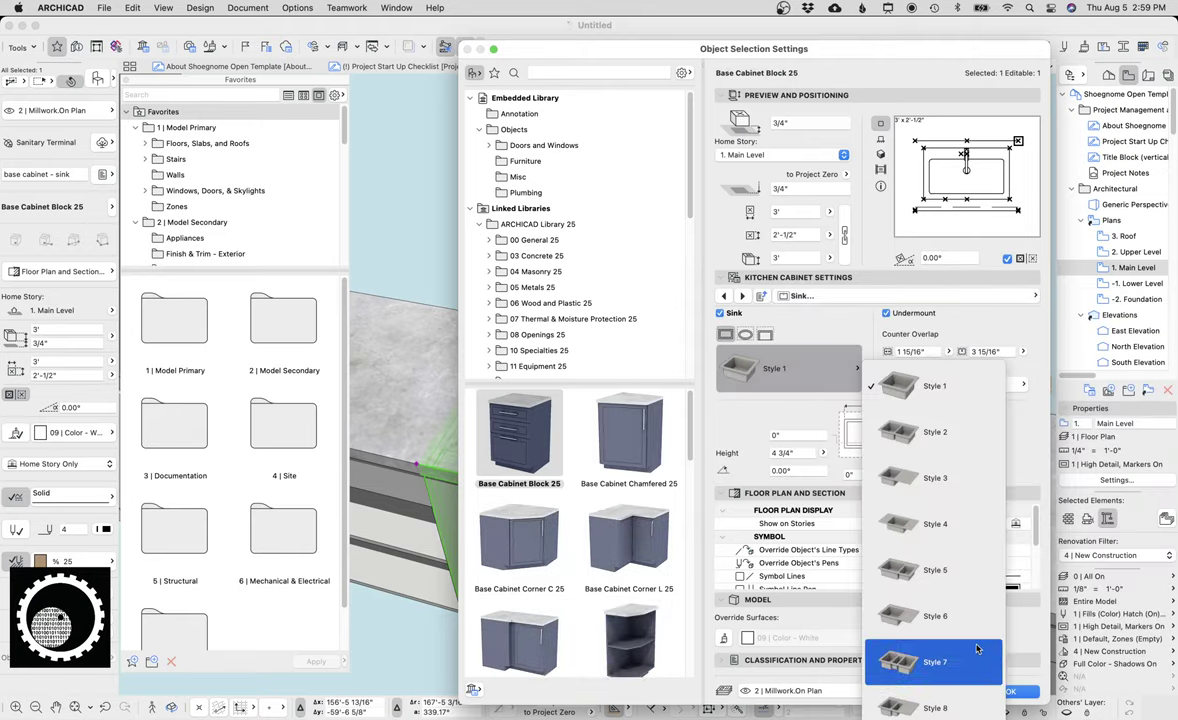
click(889, 441)
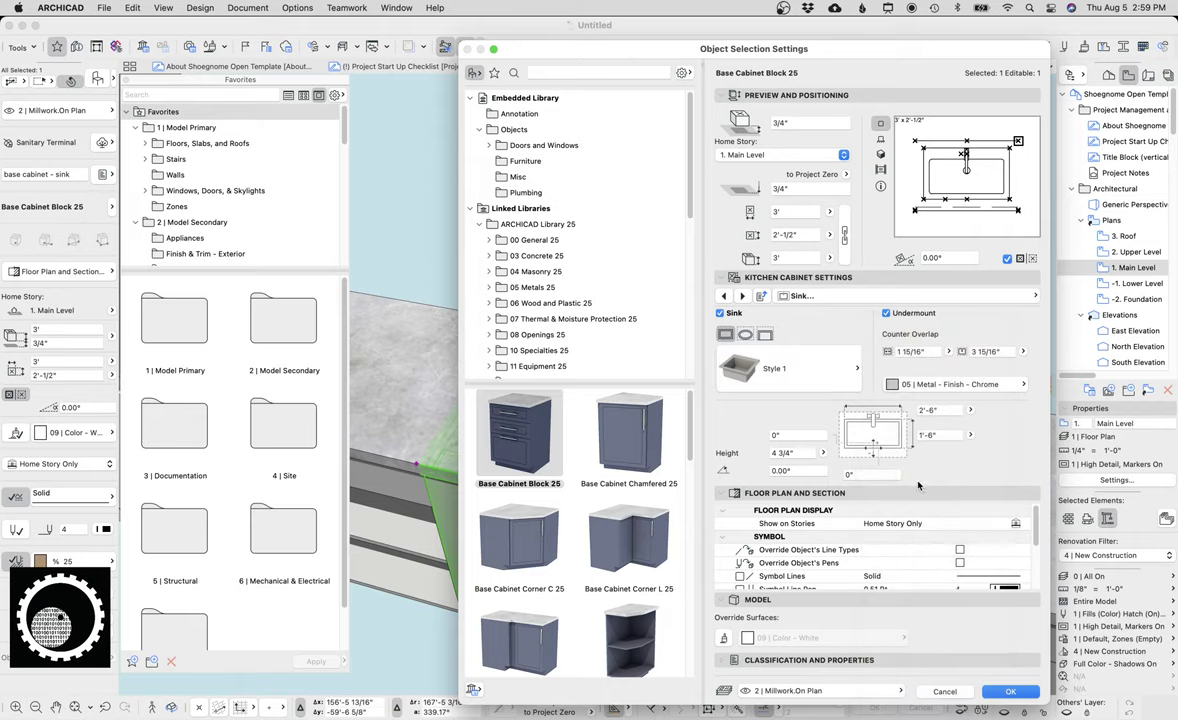
key(Return)
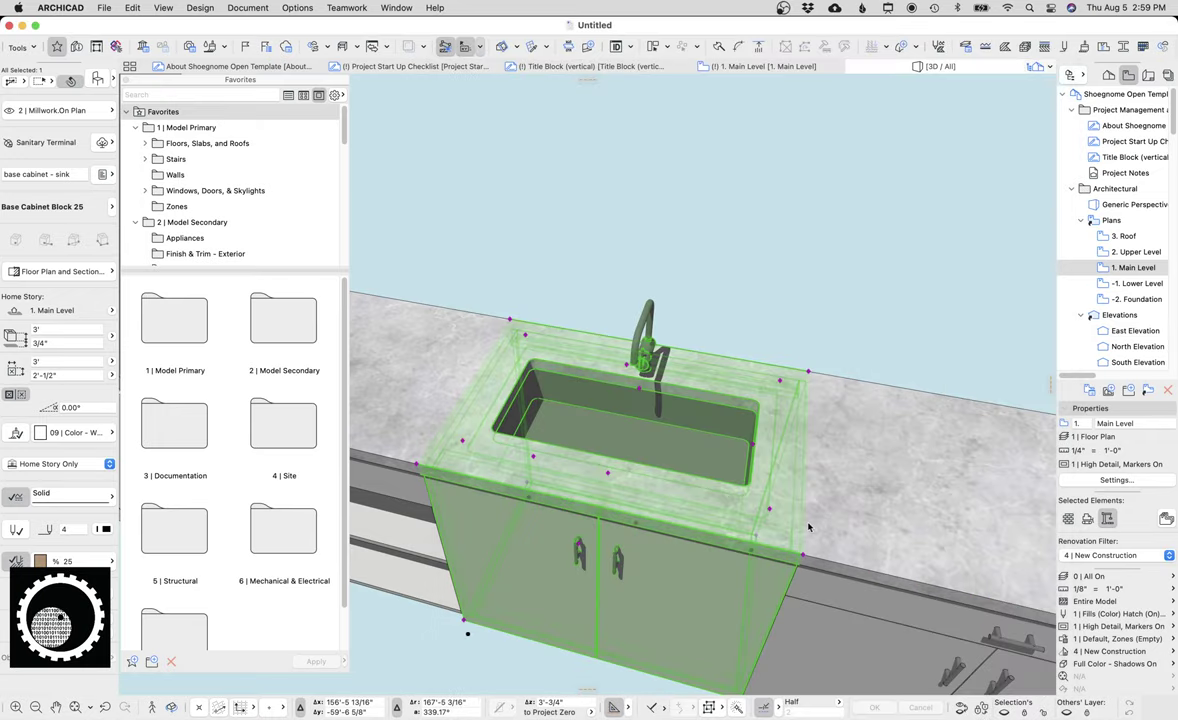
click(743, 333)
- Try a Number of Segments of 3 on the base cabinet just right of the sink and preview it in 3D
scroll(800, 337, down, 10)
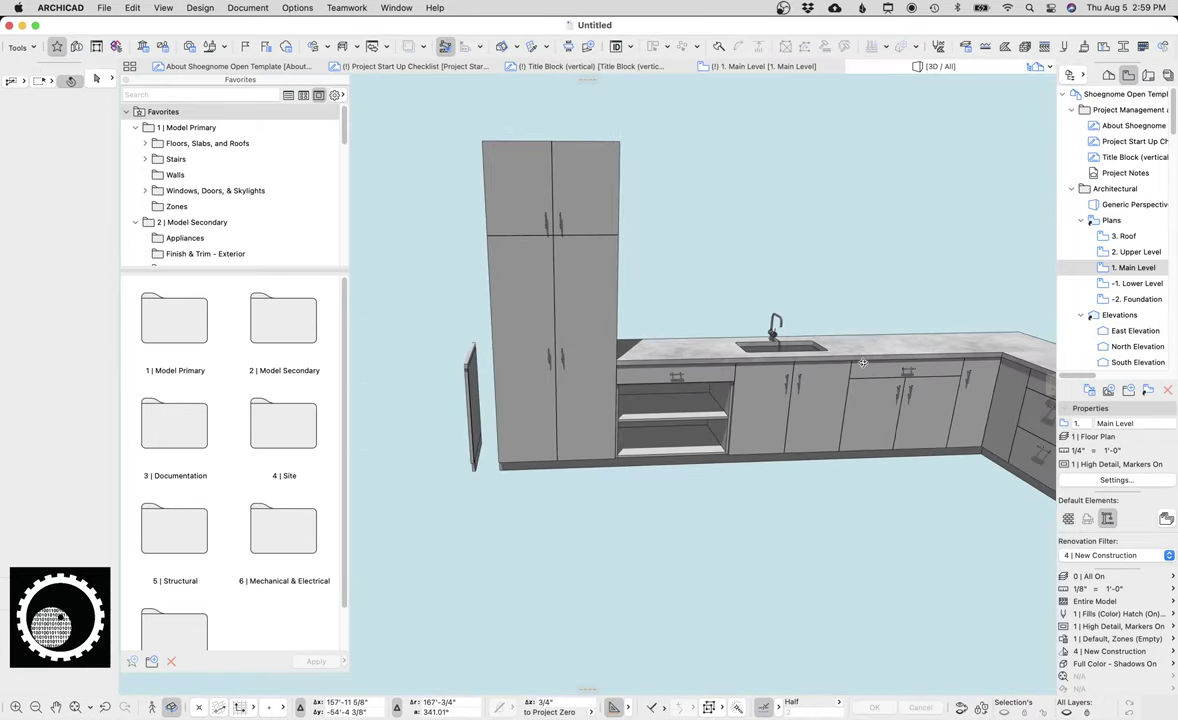
shift+middle_drag(862, 363, 840, 384)
scroll(822, 390, up, 6)
click(670, 380)
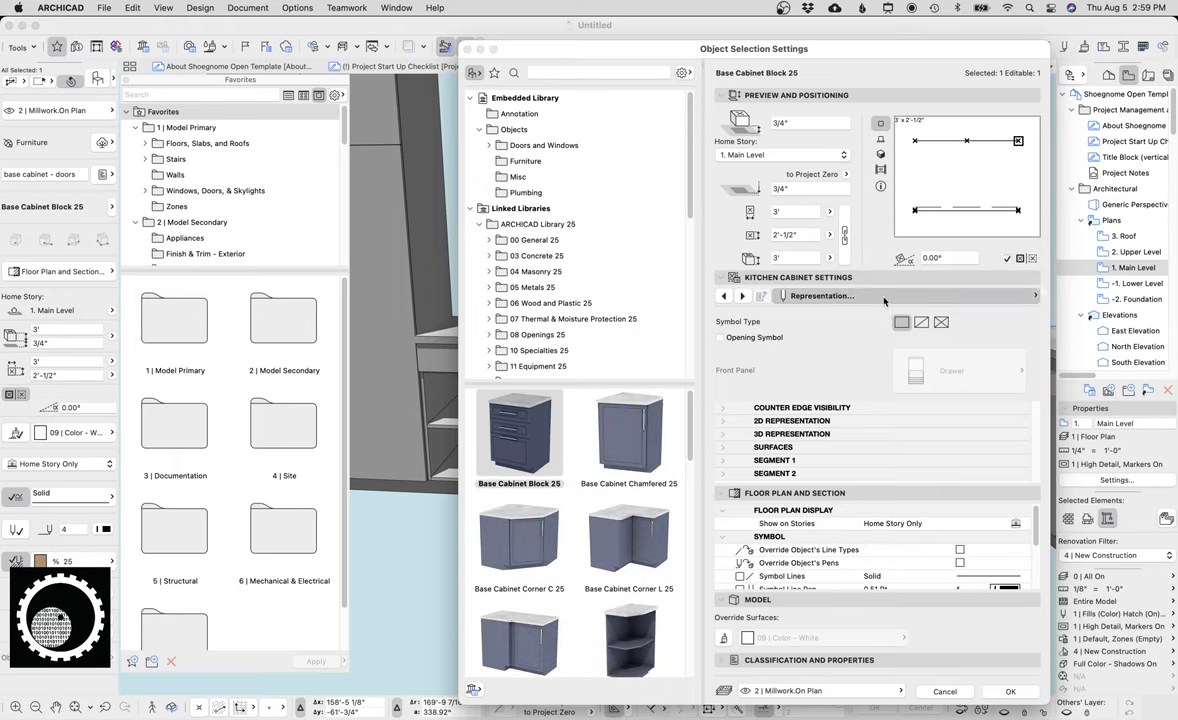
click(884, 297)
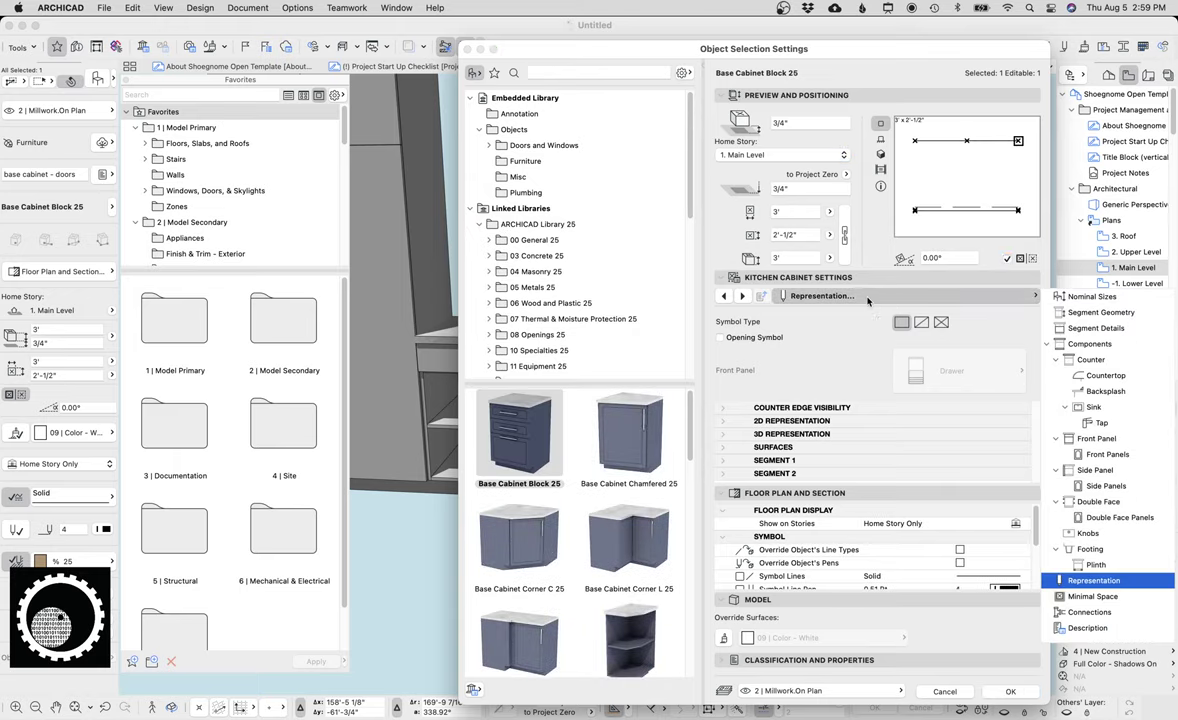
click(1080, 324)
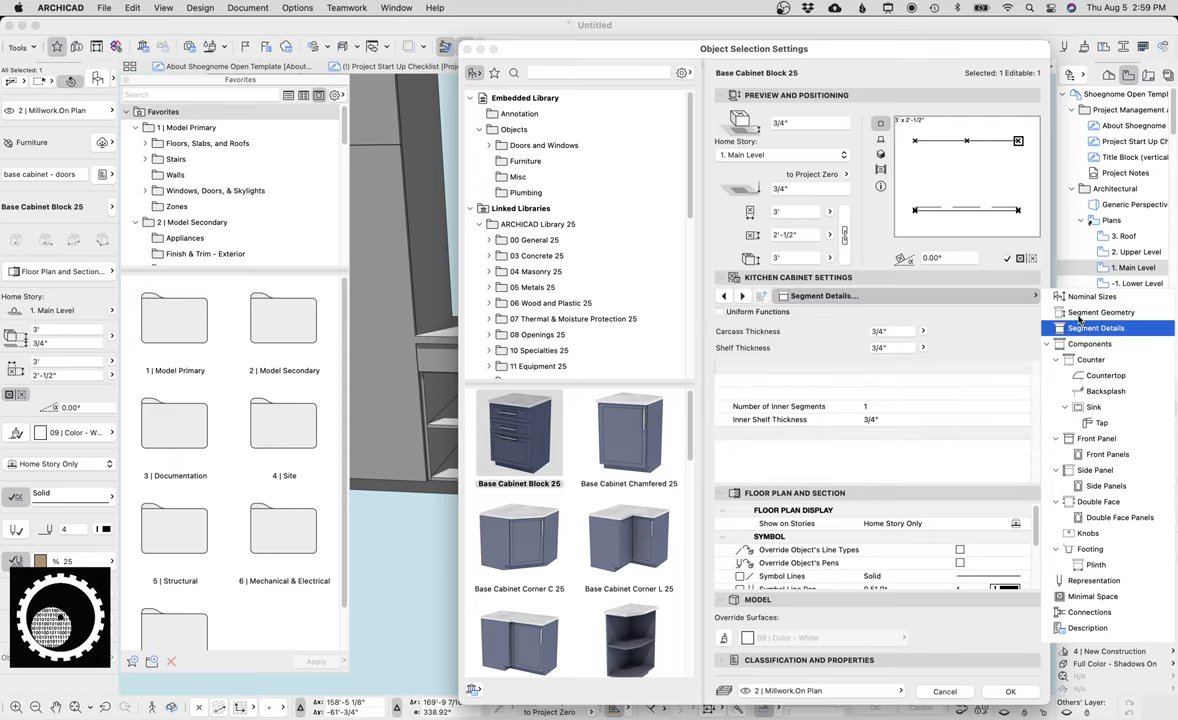
click(1090, 312)
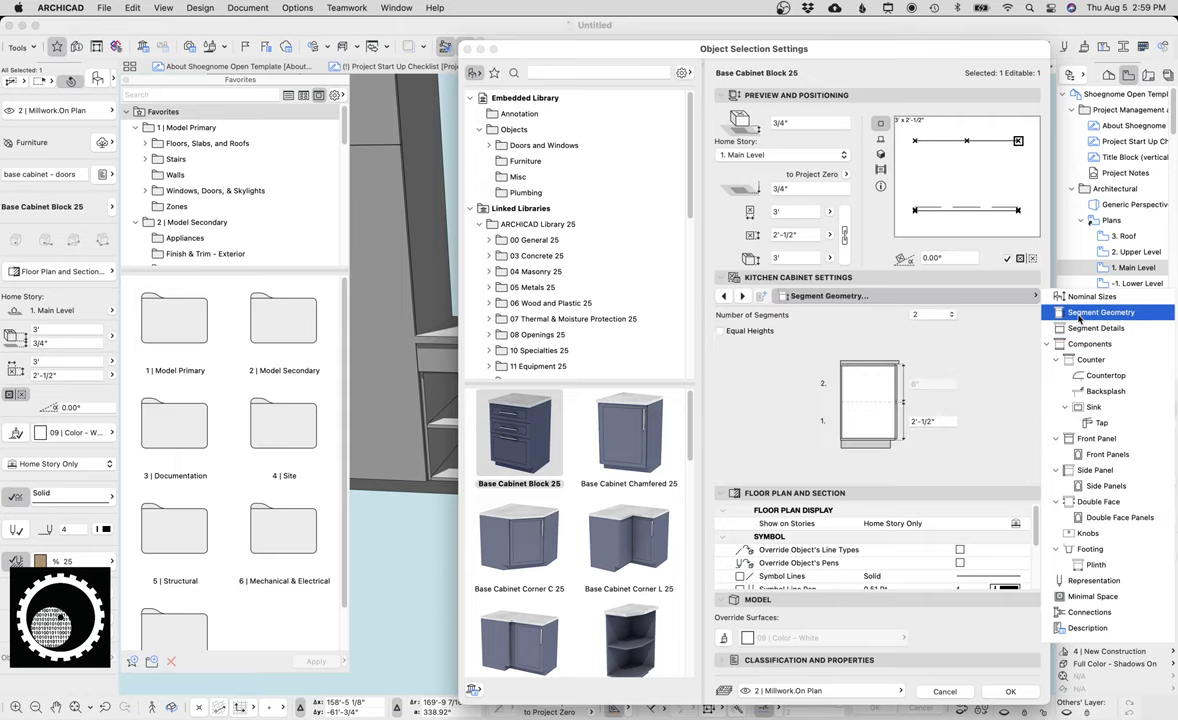
click(939, 316)
click(920, 328)
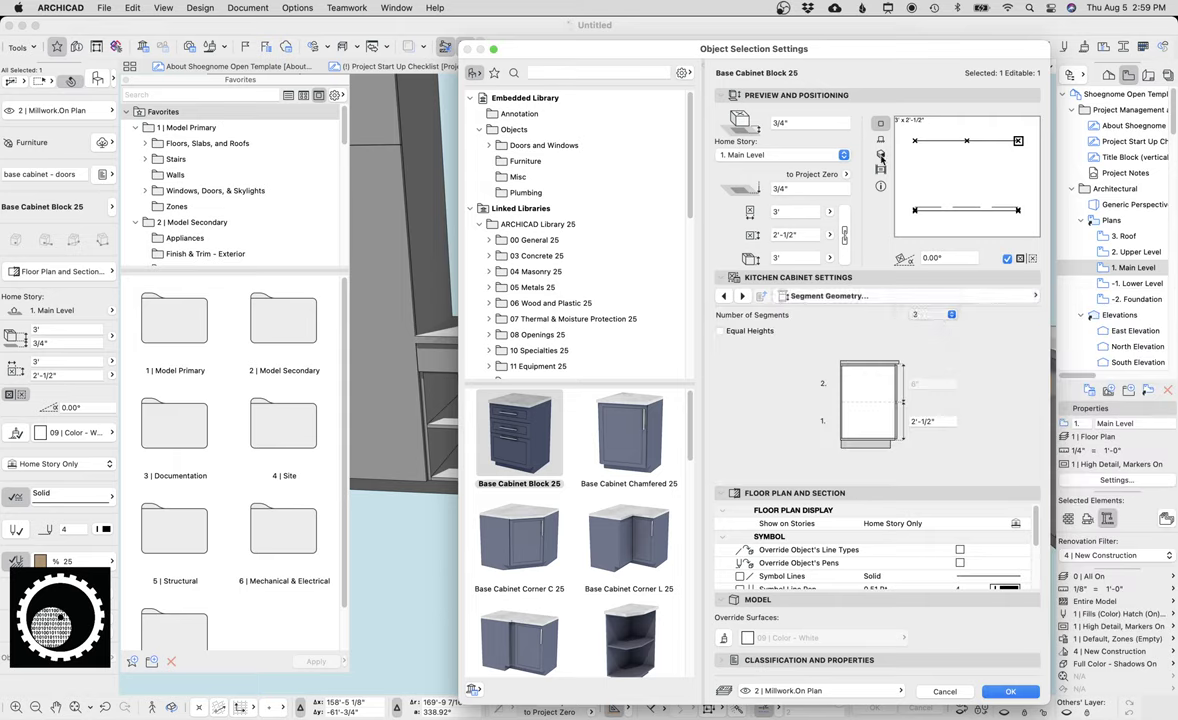
click(881, 155)
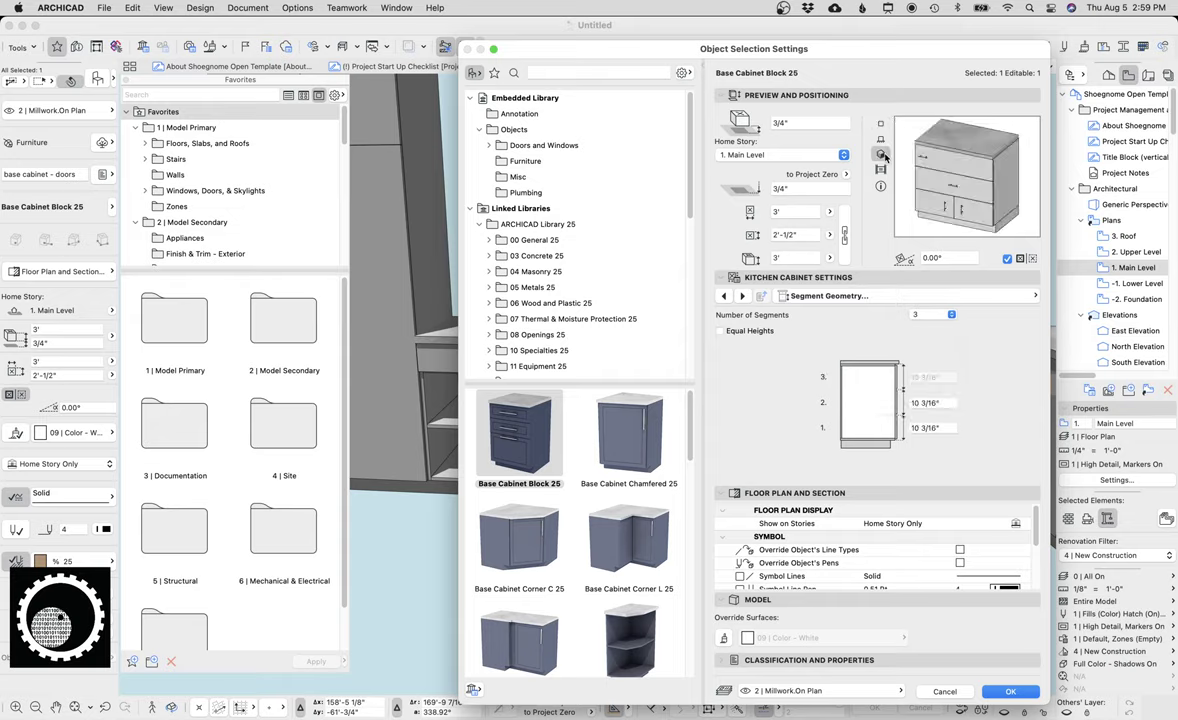
- Return the cabinet to two segments, close its settings and clear the selection
click(951, 314)
click(916, 315)
key(Return)
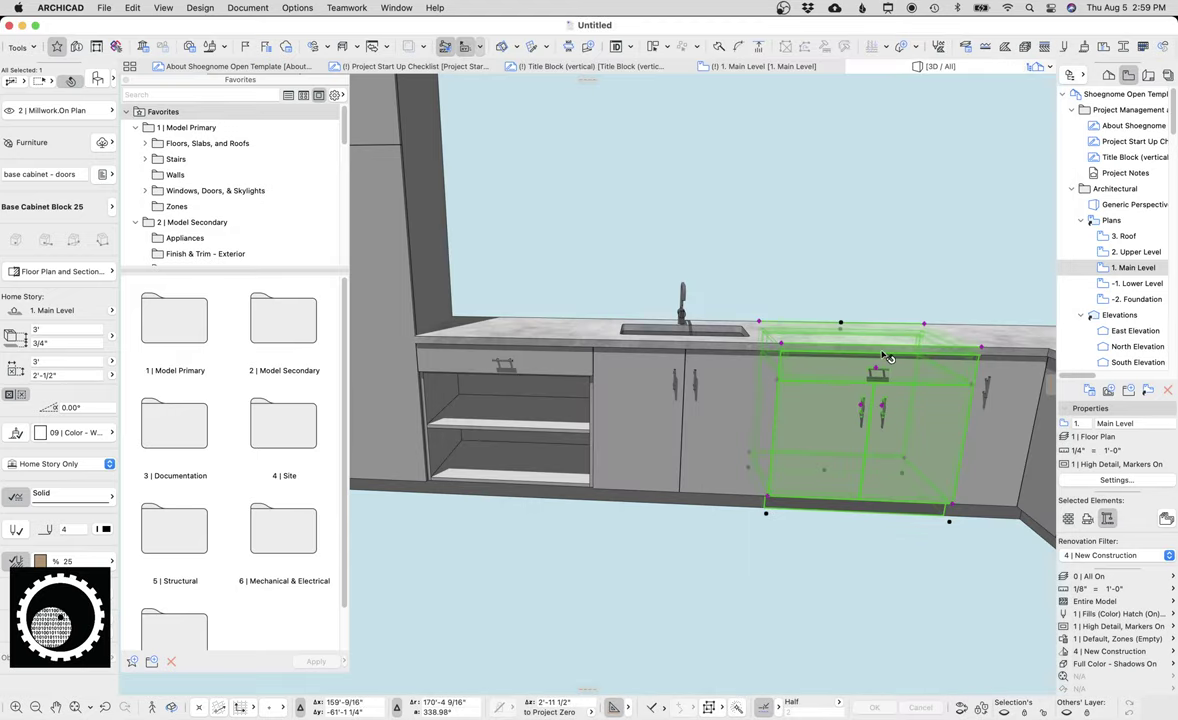
key(Escape)
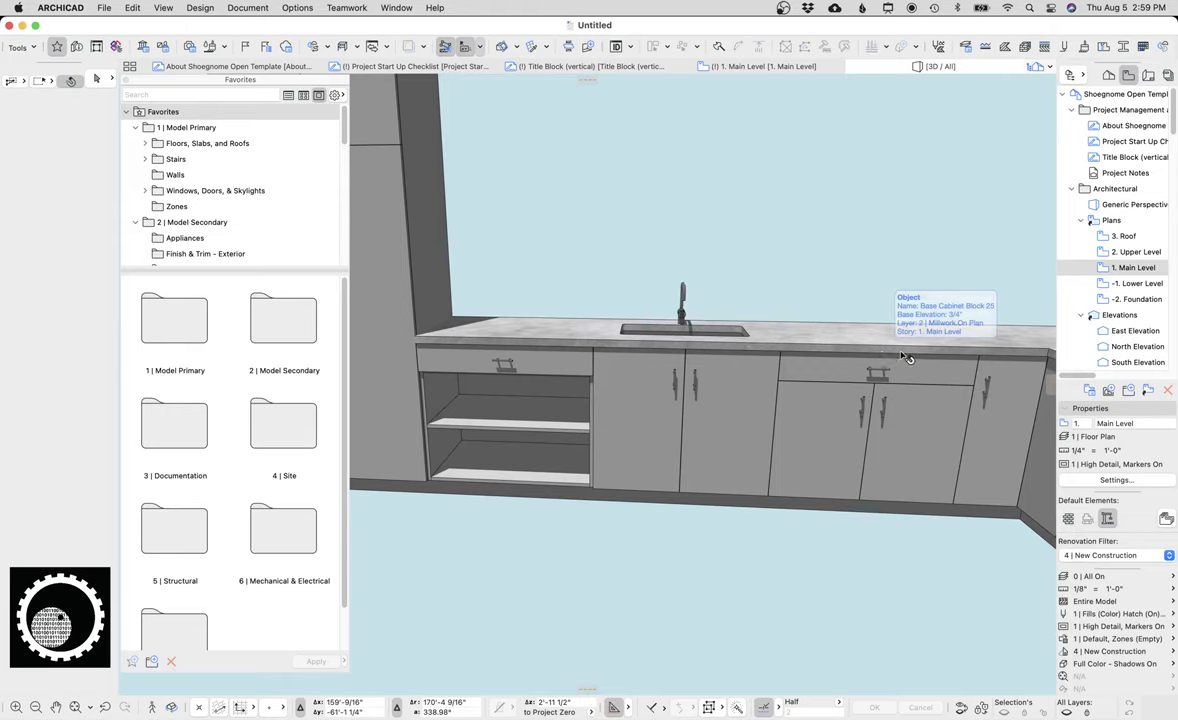
- Try a Number of Segments of 3 in the Segment Geometry settings of the double-door base cabinet near the corner
click(906, 358)
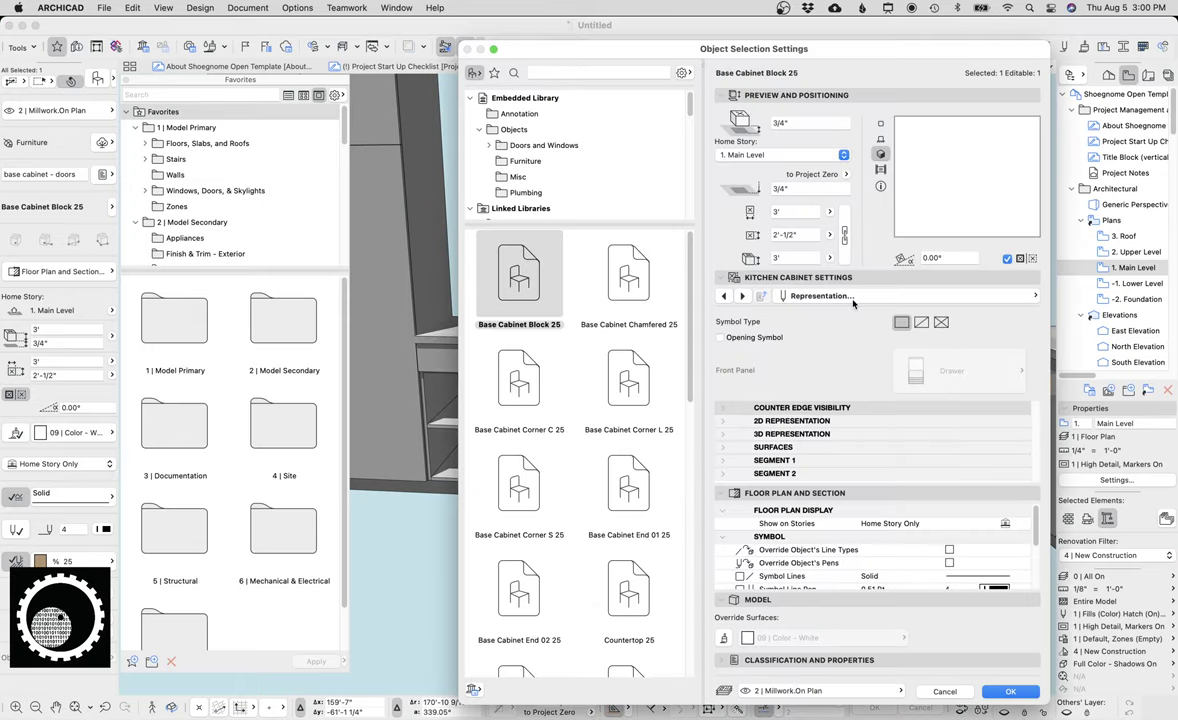
click(938, 298)
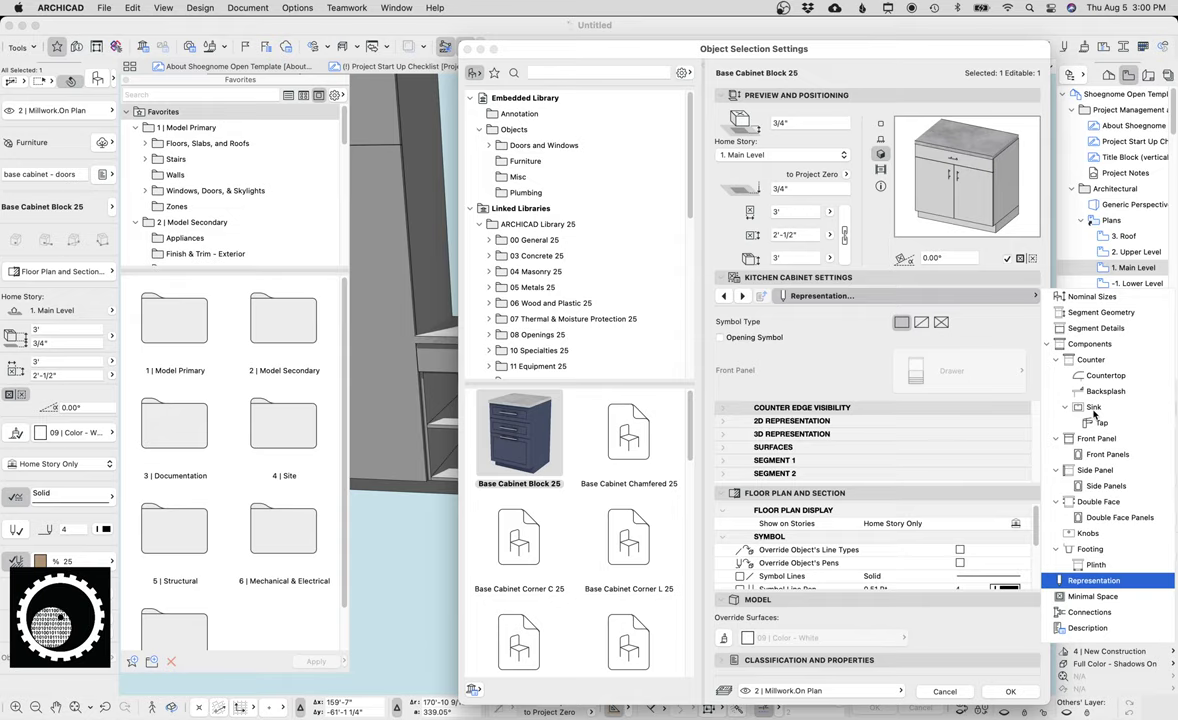
click(1087, 315)
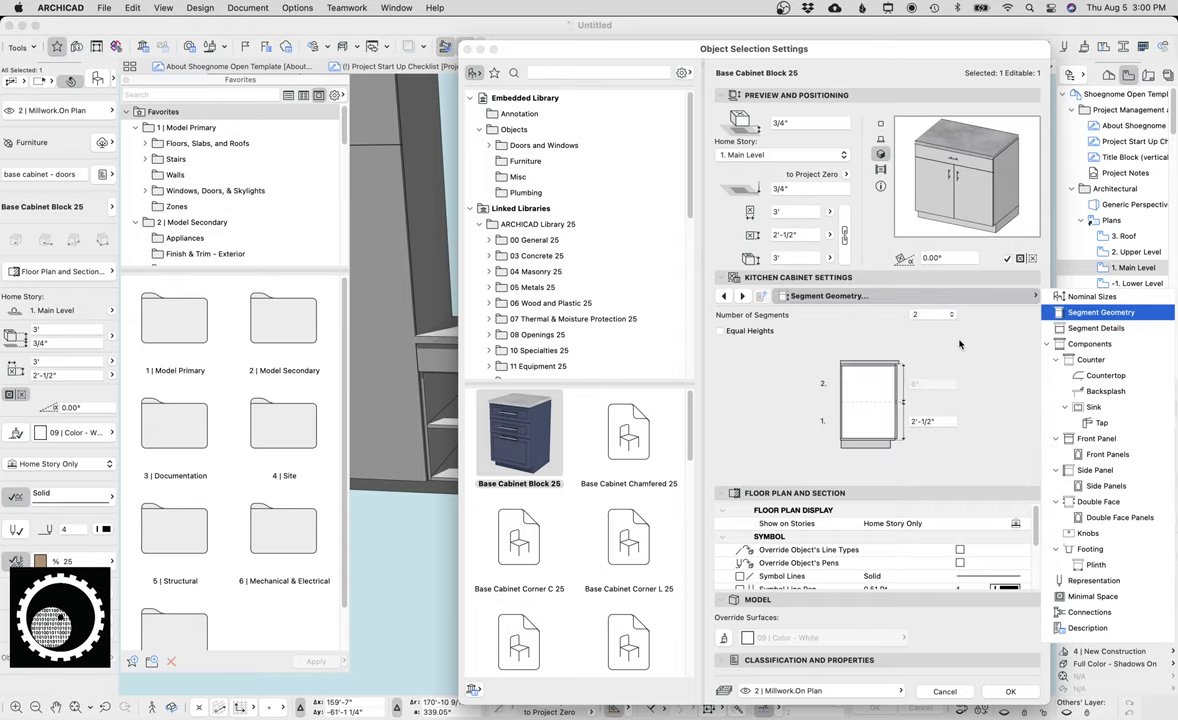
click(940, 316)
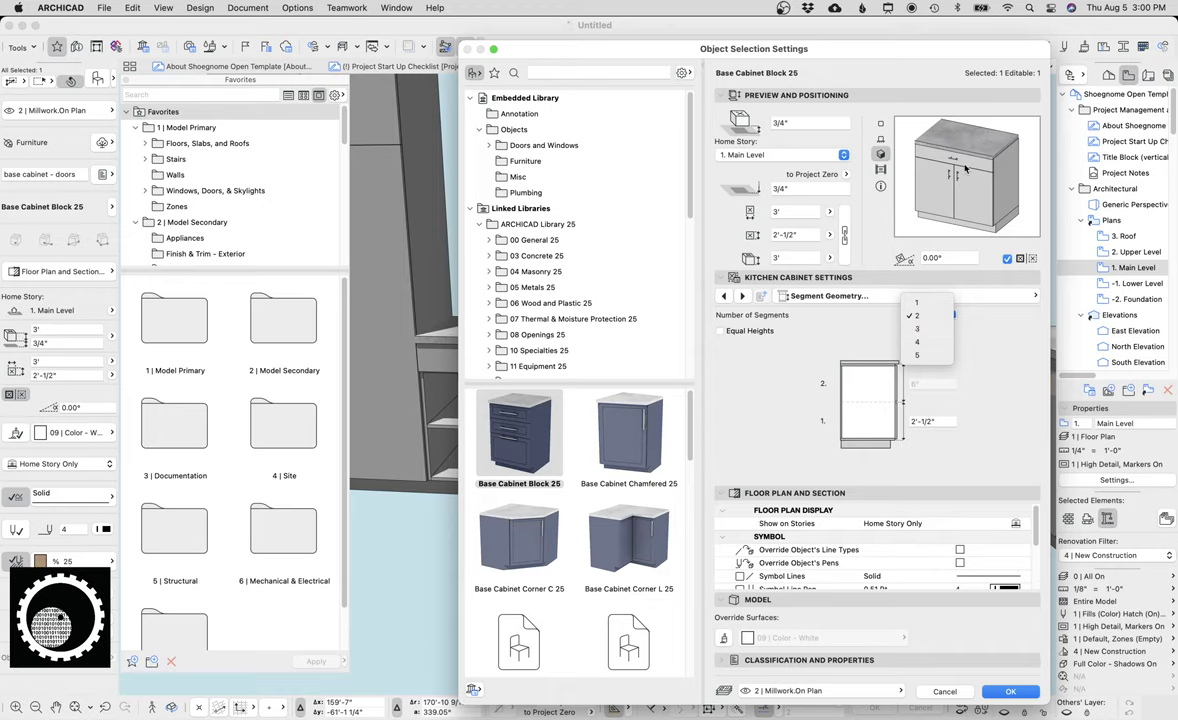
click(921, 330)
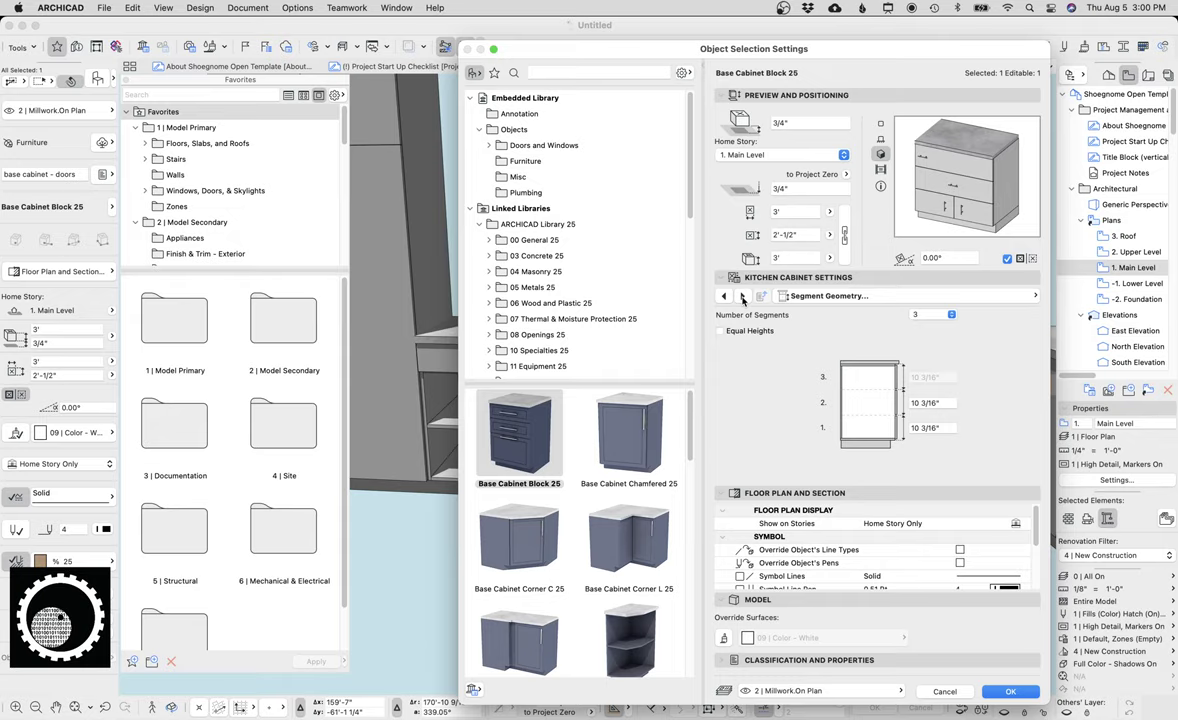
- Try a Top Hung opening type for Segment 1 and an Open segment type for Segment 2 in the Segment Details
click(743, 297)
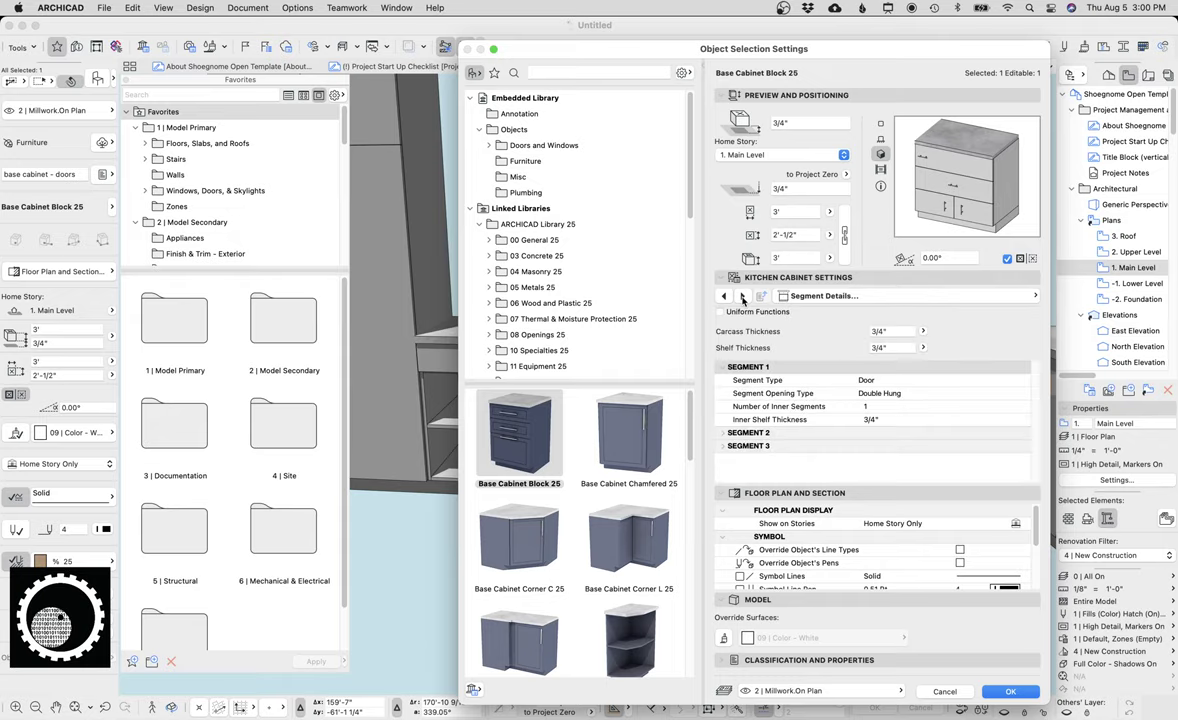
click(958, 396)
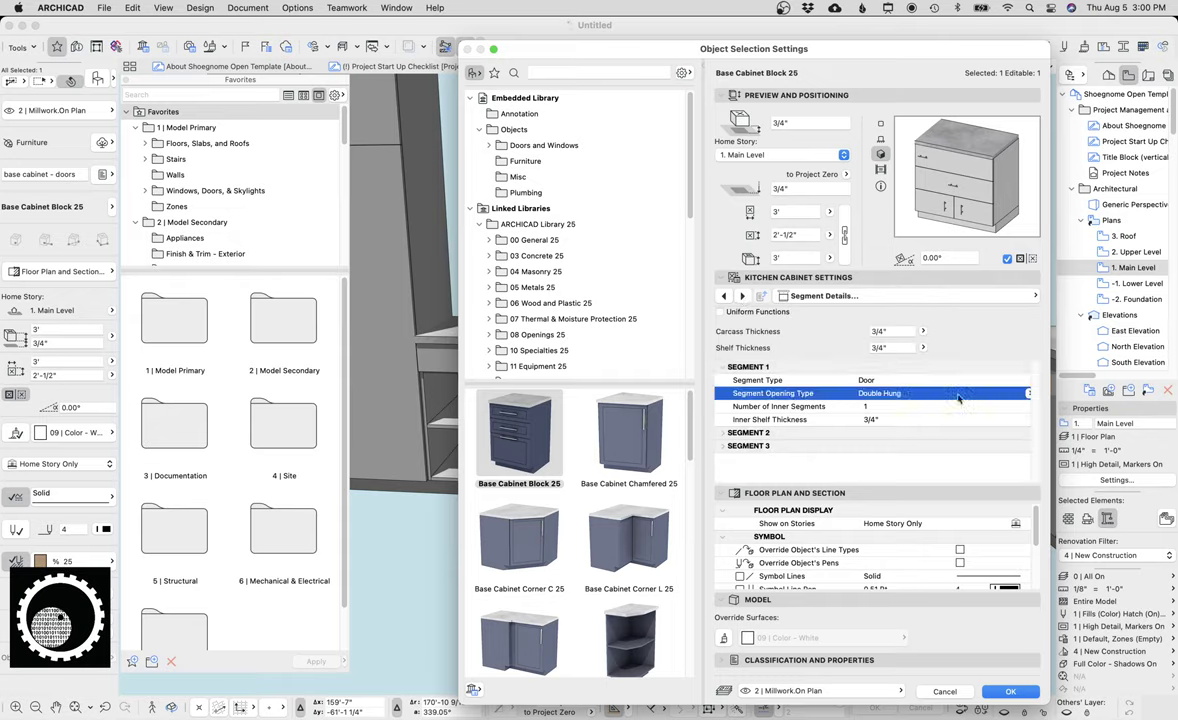
click(958, 396)
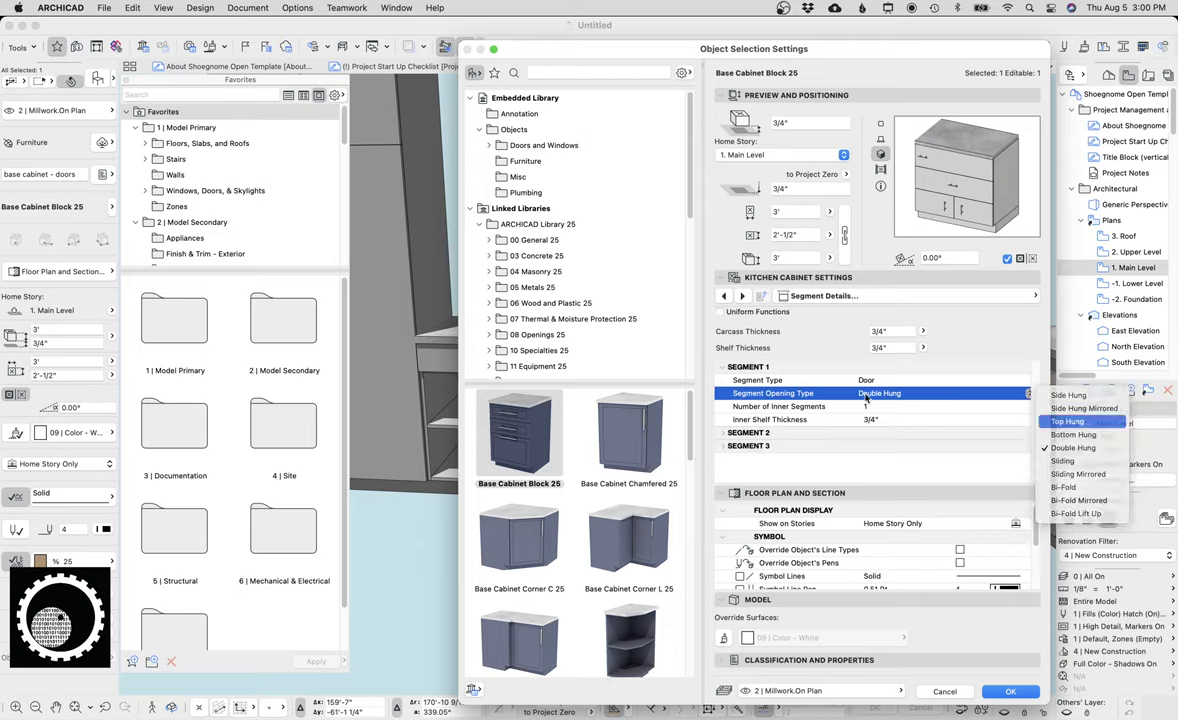
key(Return)
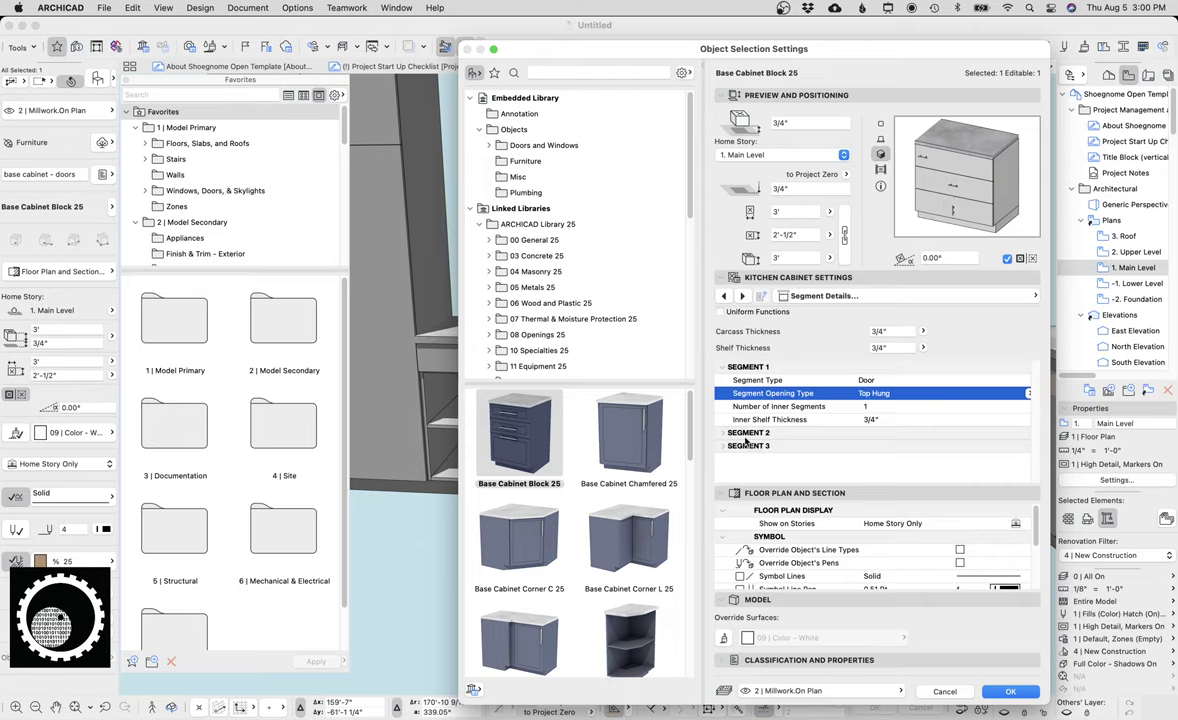
click(748, 433)
click(1021, 447)
click(1024, 447)
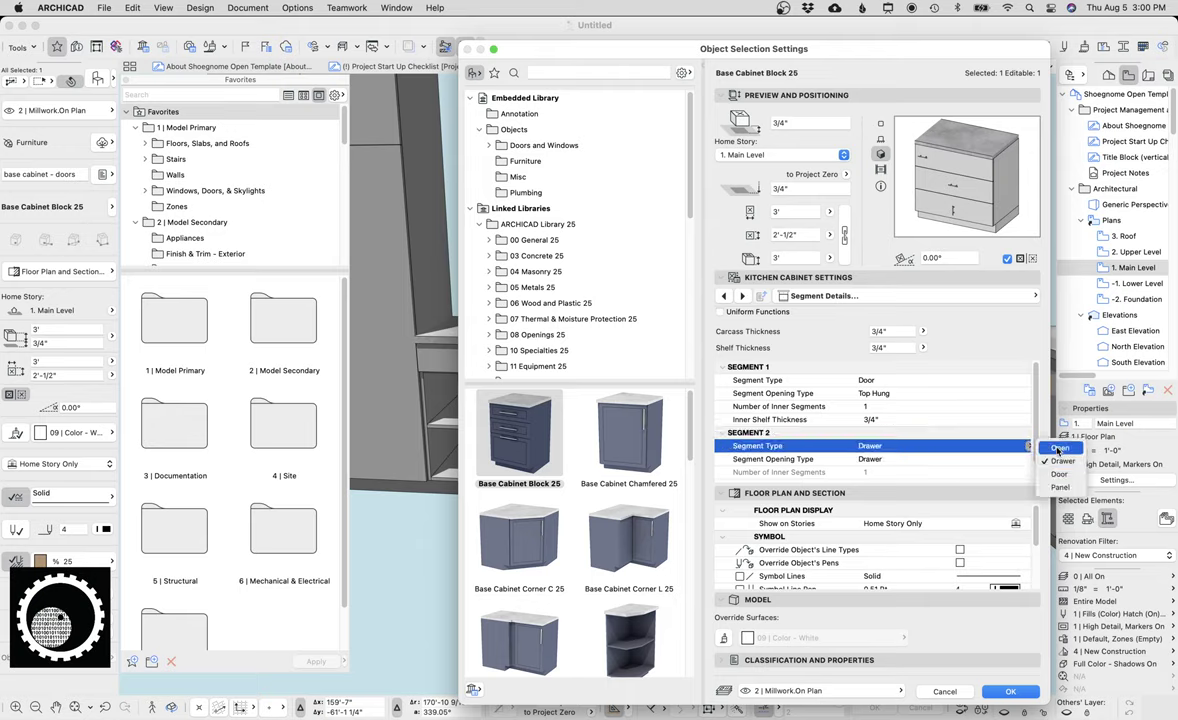
click(1058, 449)
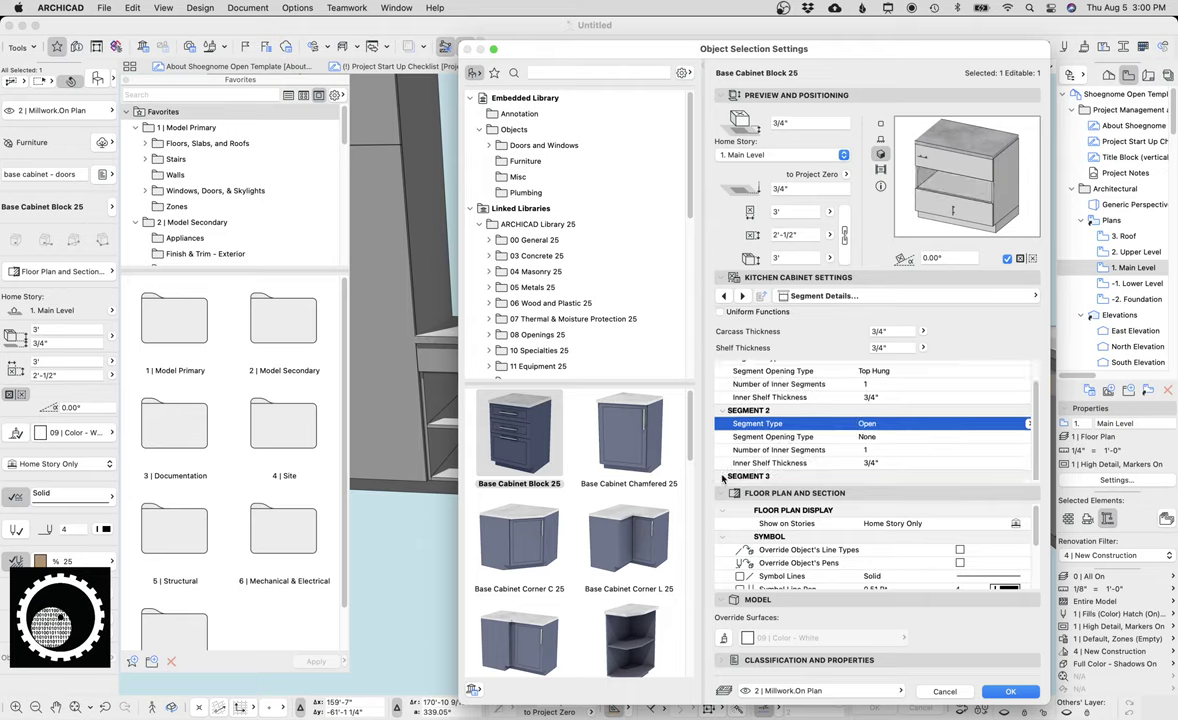
- Try Panel as the segment type for Segment 1
click(722, 477)
scroll(889, 395, up, 3)
click(940, 362)
click(1029, 376)
key(Down)
key(Down)
key(Down)
key(Escape)
key(Up)
key(space)
click(1060, 407)
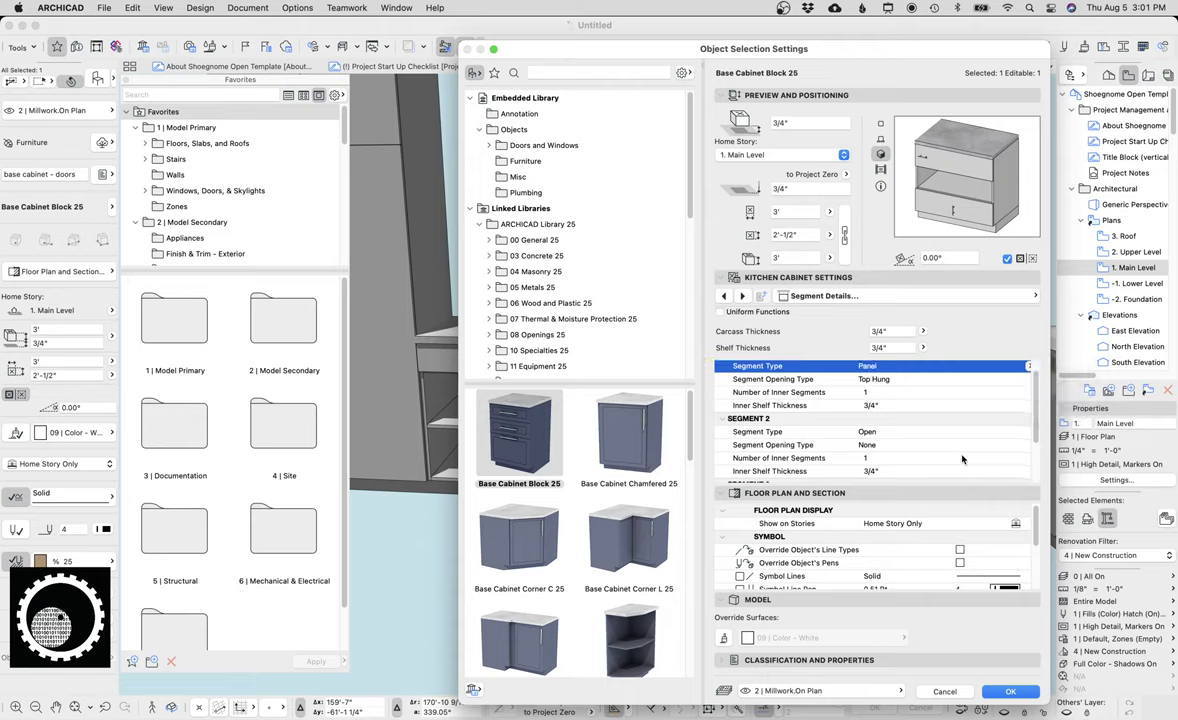
- Try a Double Hung opening type for Segment 3 and cancel the cabinet's settings
scroll(962, 459, down, 2)
click(1028, 451)
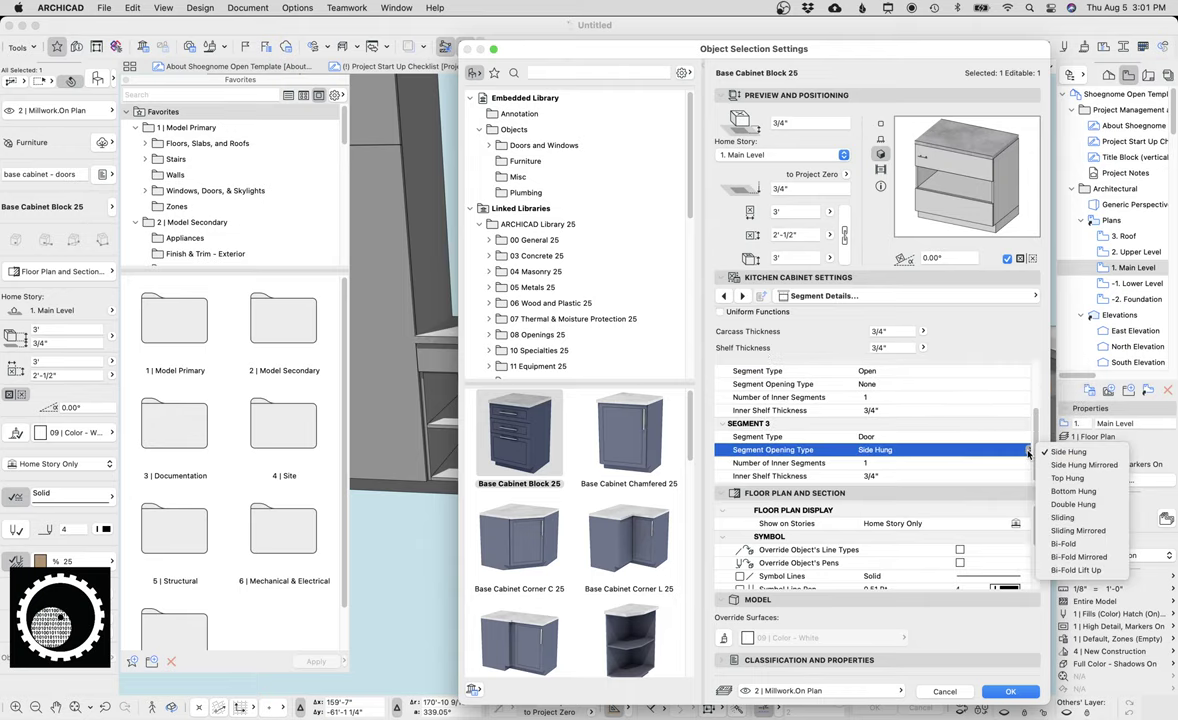
click(1068, 510)
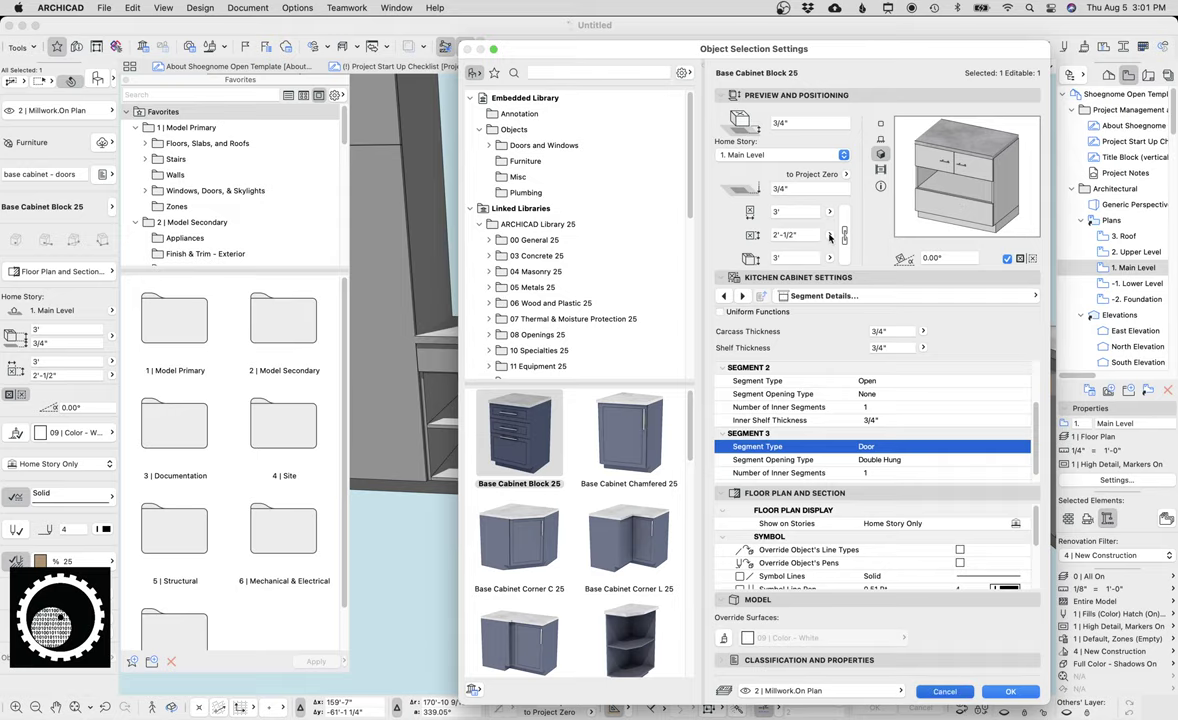
key(Return)
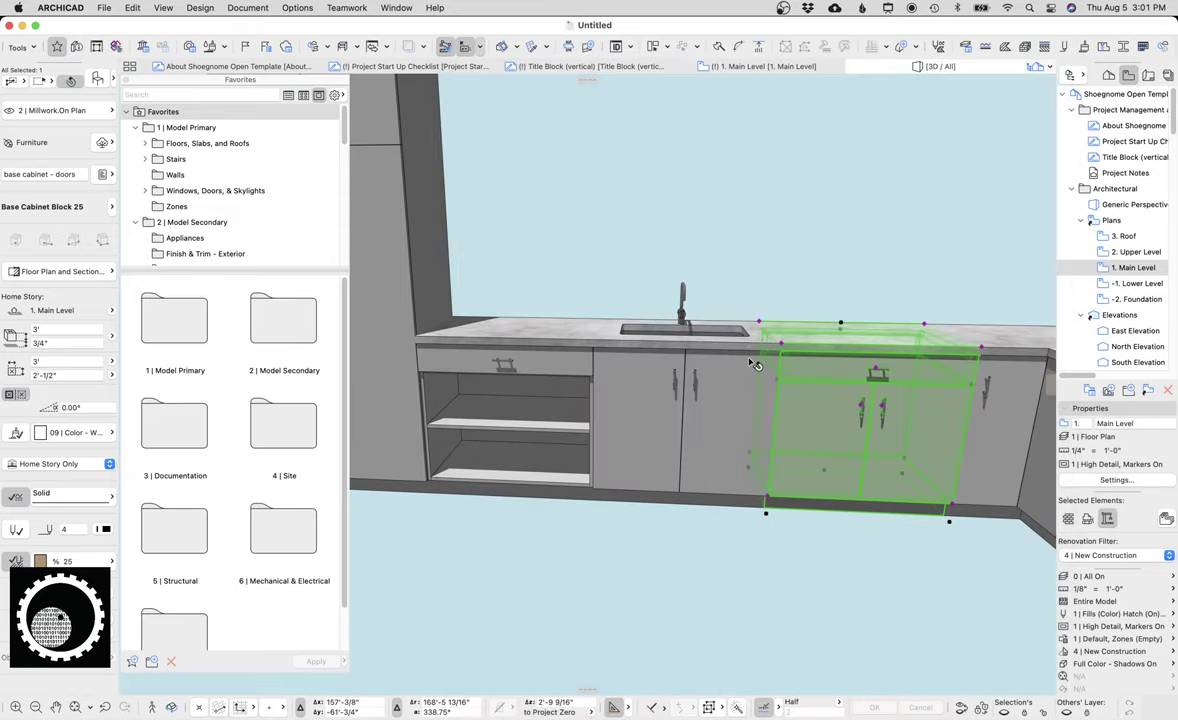
- Try repositioning the base cabinet's door handles to the outer edges of its doors in 3D
key(Escape)
scroll(670, 370, up, 3)
click(660, 409)
click(658, 408)
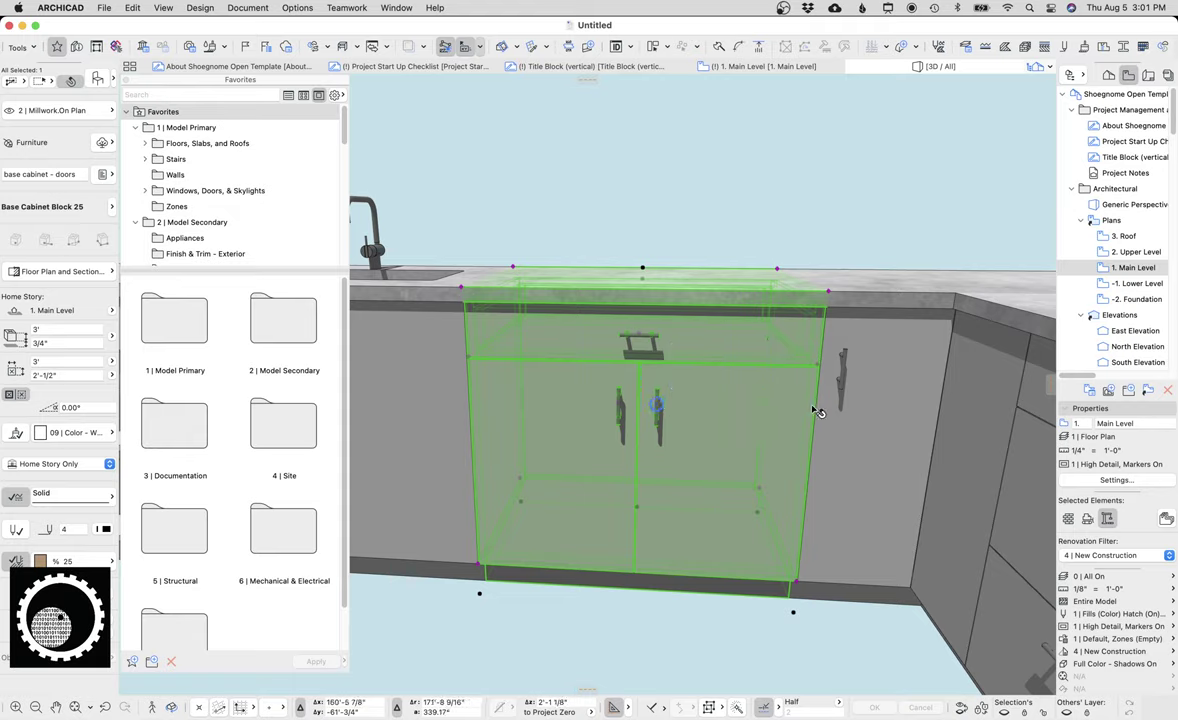
click(658, 404)
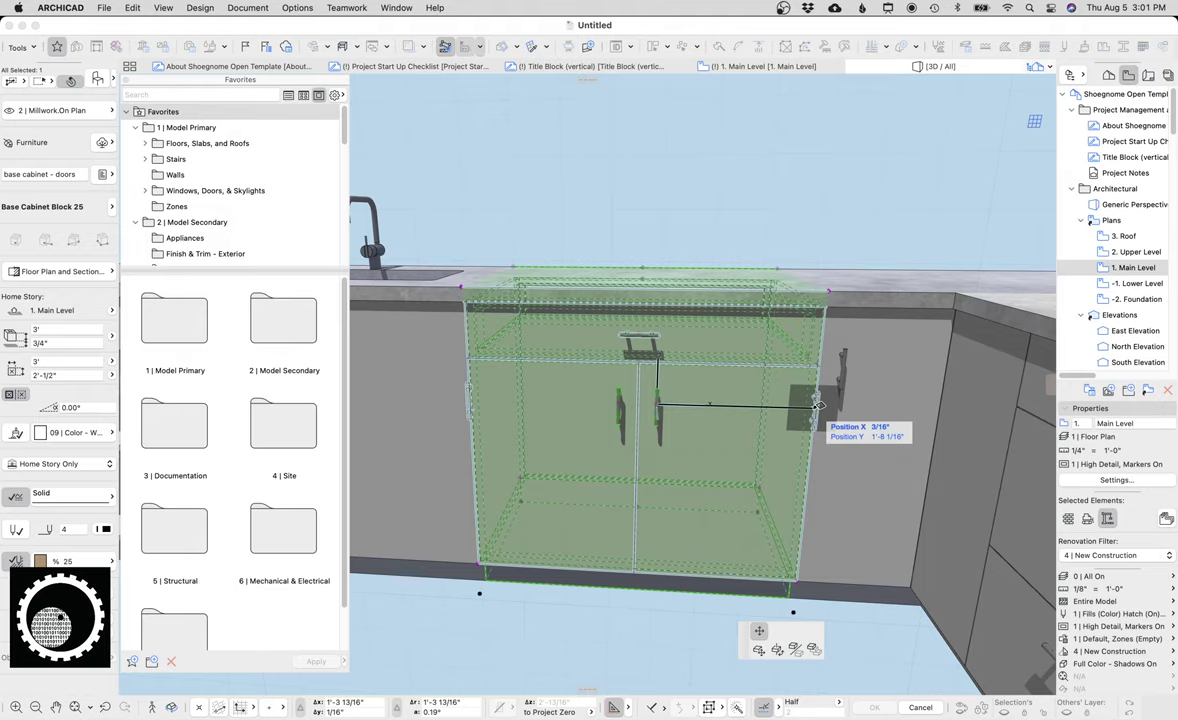
click(818, 405)
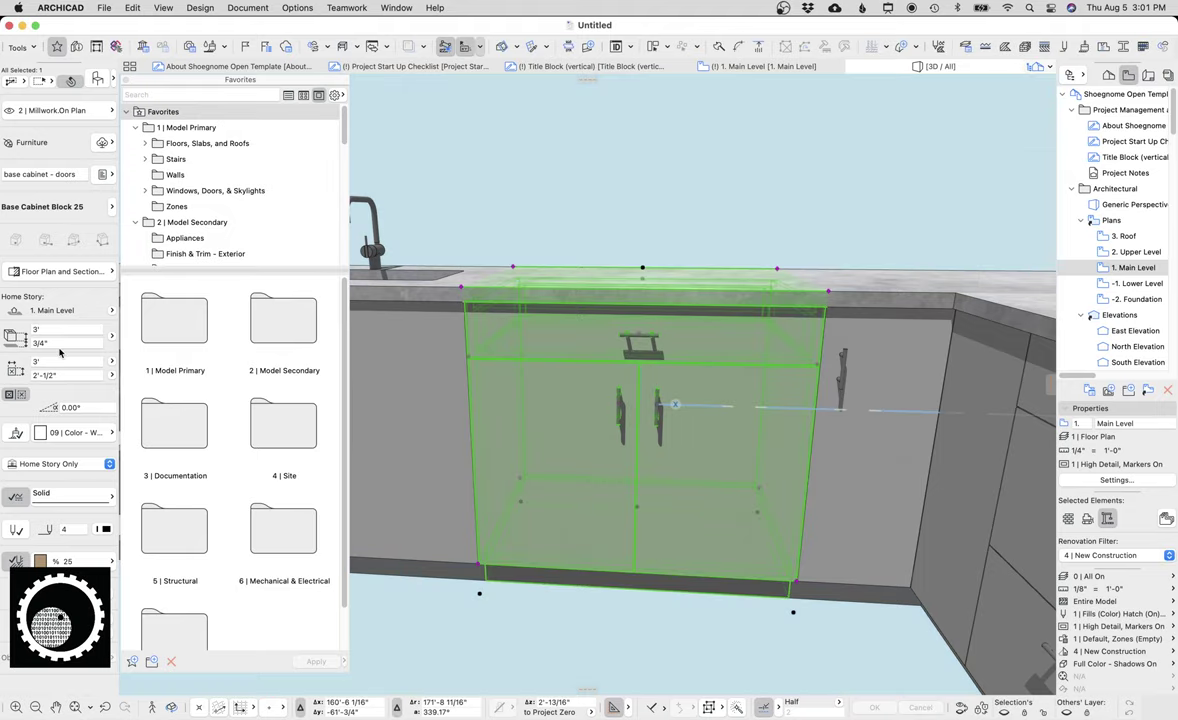
- Try a width of 4' on the base cabinet, undo the change and clear the selection
click(76, 362)
text(4)
key(Tab)
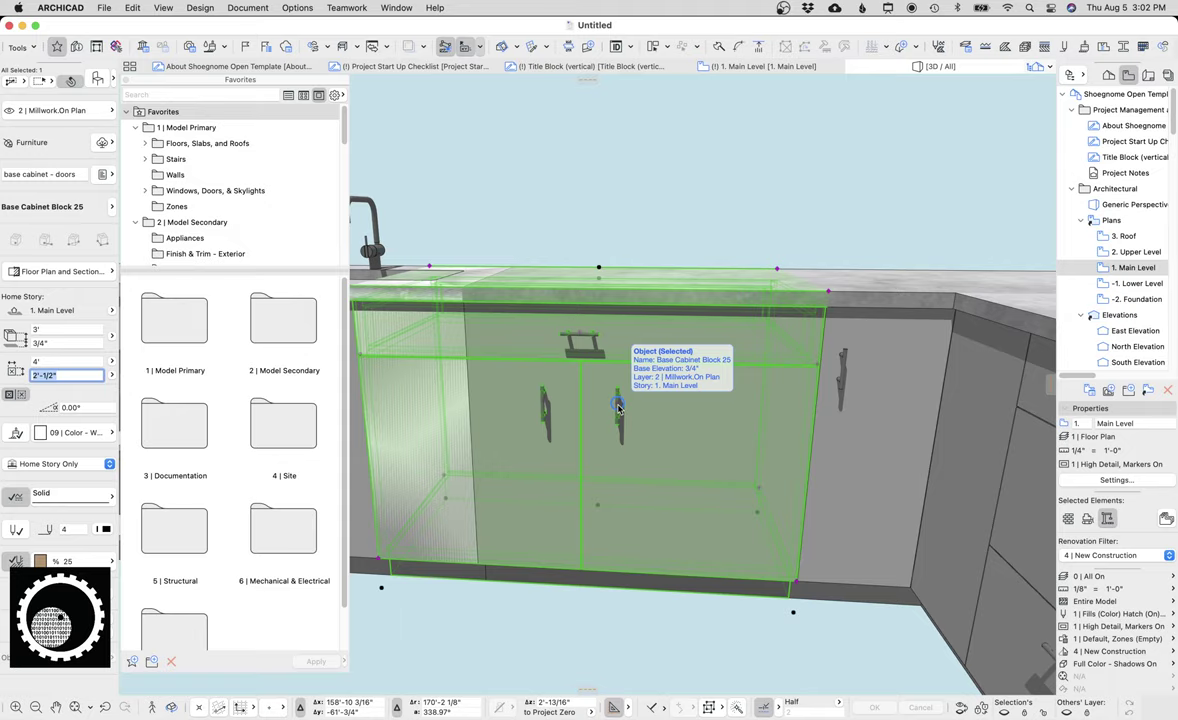
key(super+z)
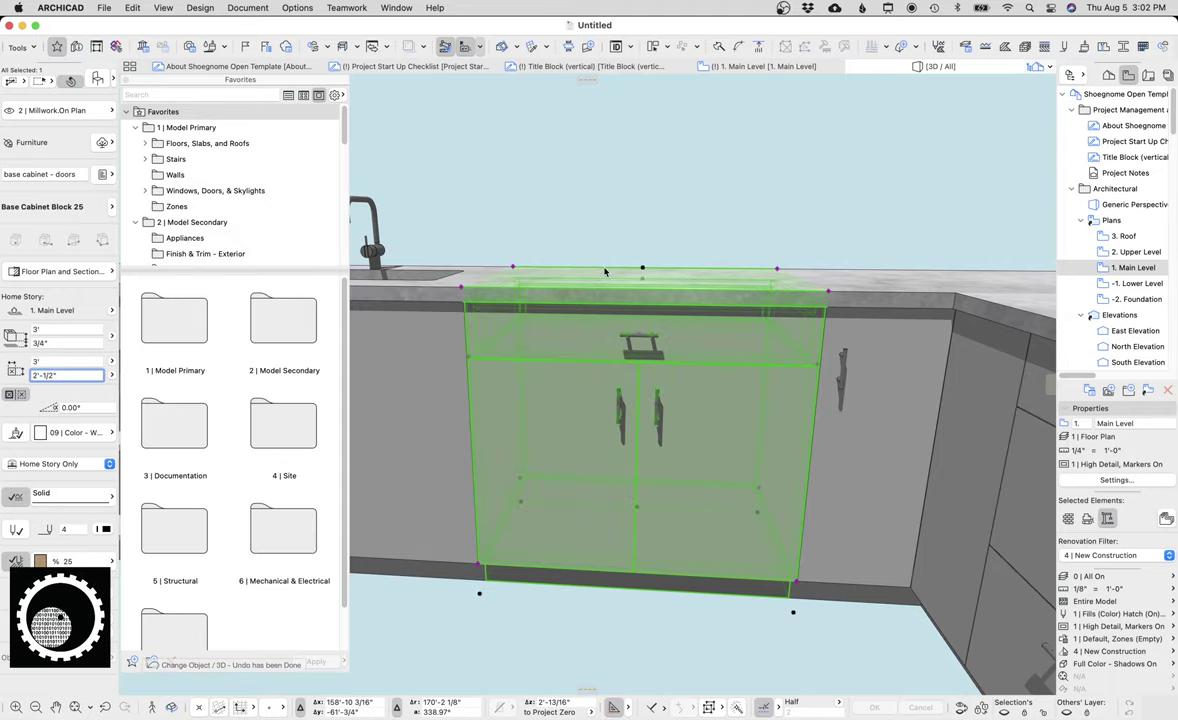
key(Escape)
- Try a height of 7' on the full-height standing cabinet and restore it to 8'
shift+middle_drag(604, 271, 580, 413)
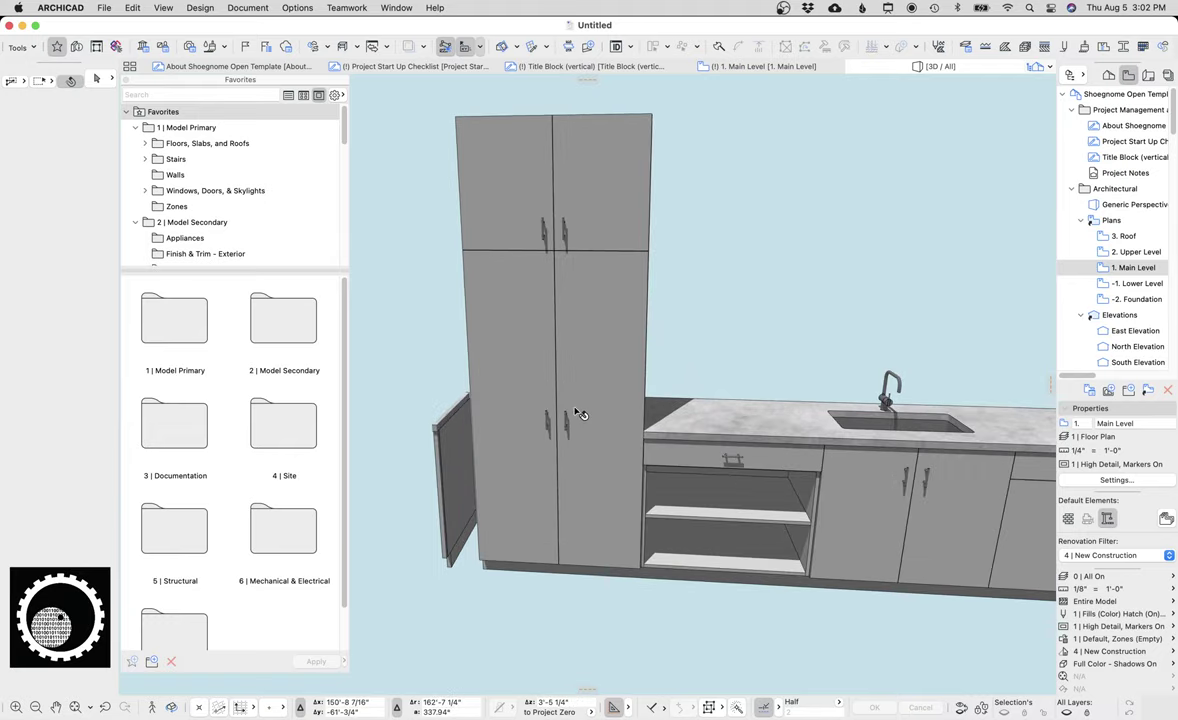
click(581, 380)
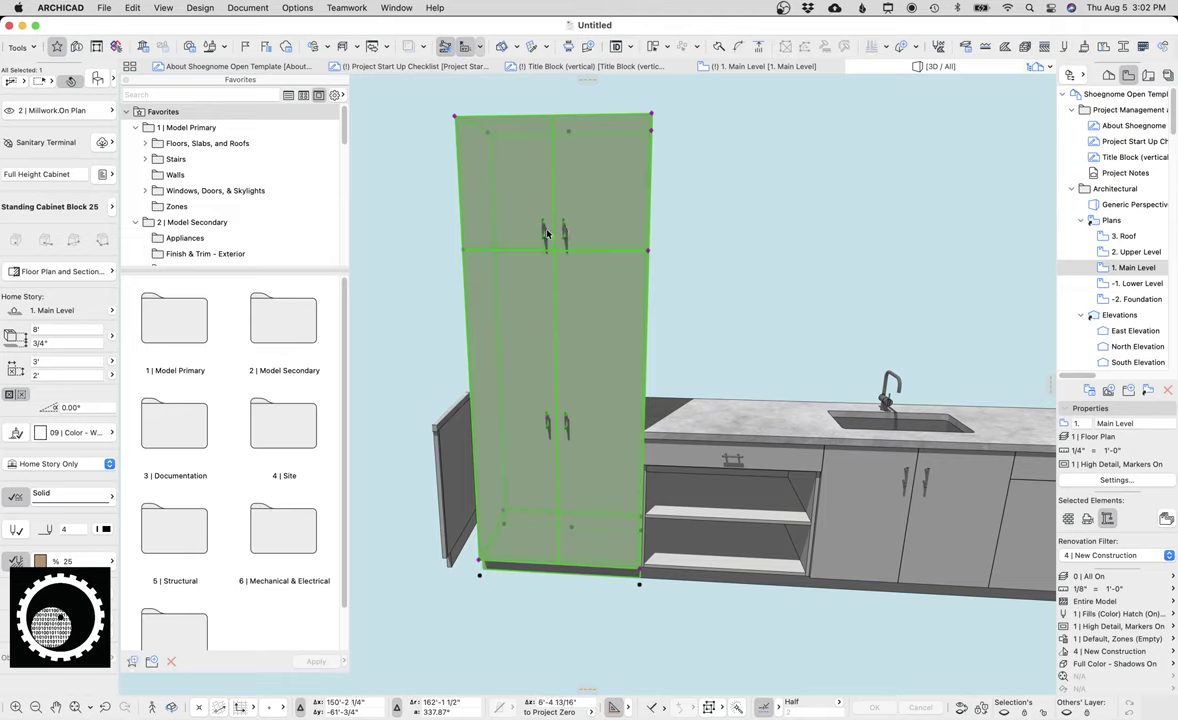
click(36, 331)
text(7)
key(Return)
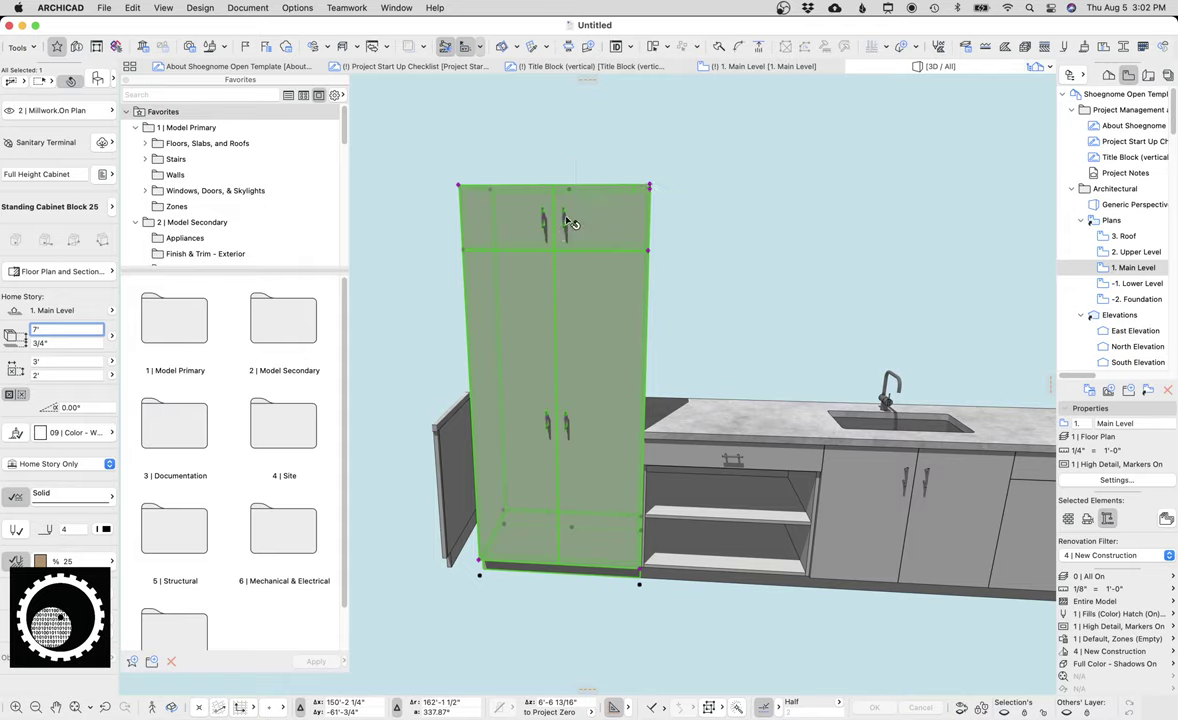
key(Escape)
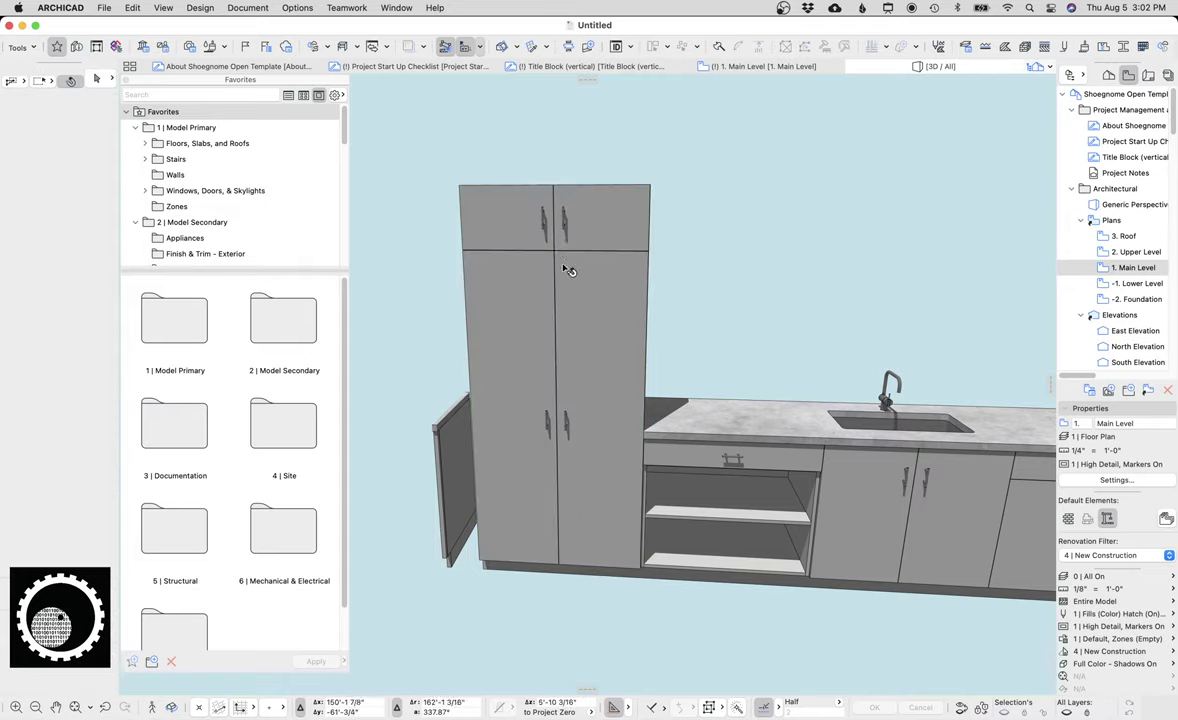
click(565, 273)
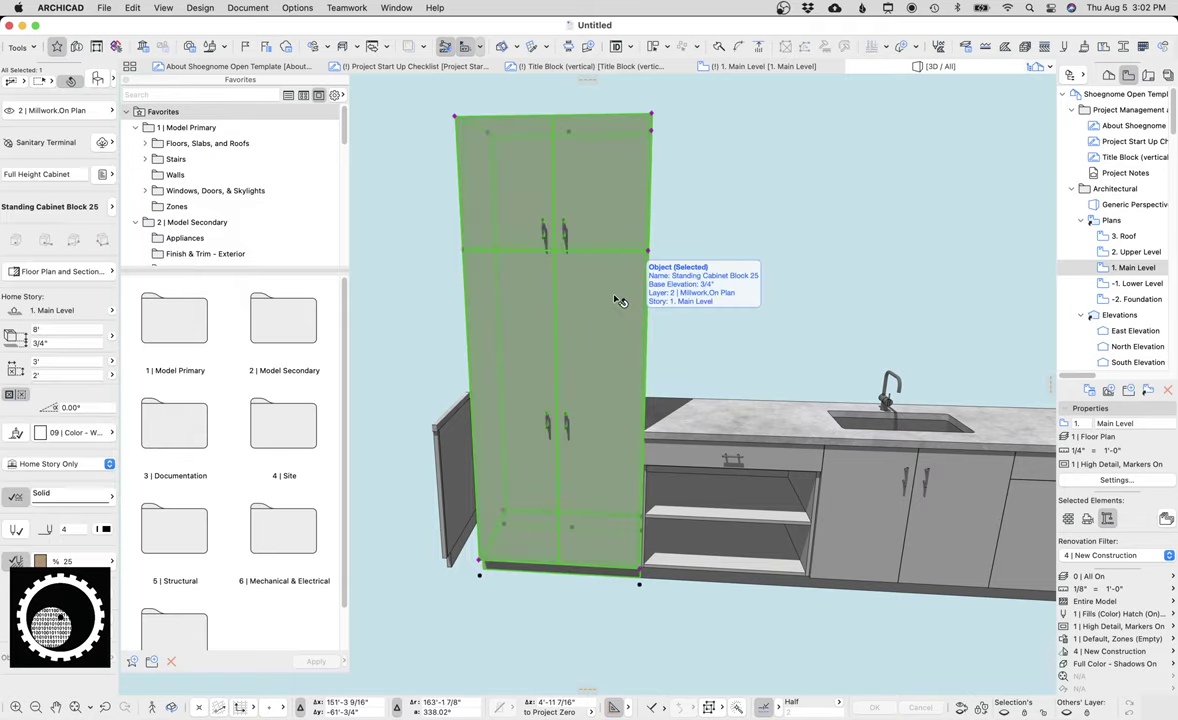
click(565, 233)
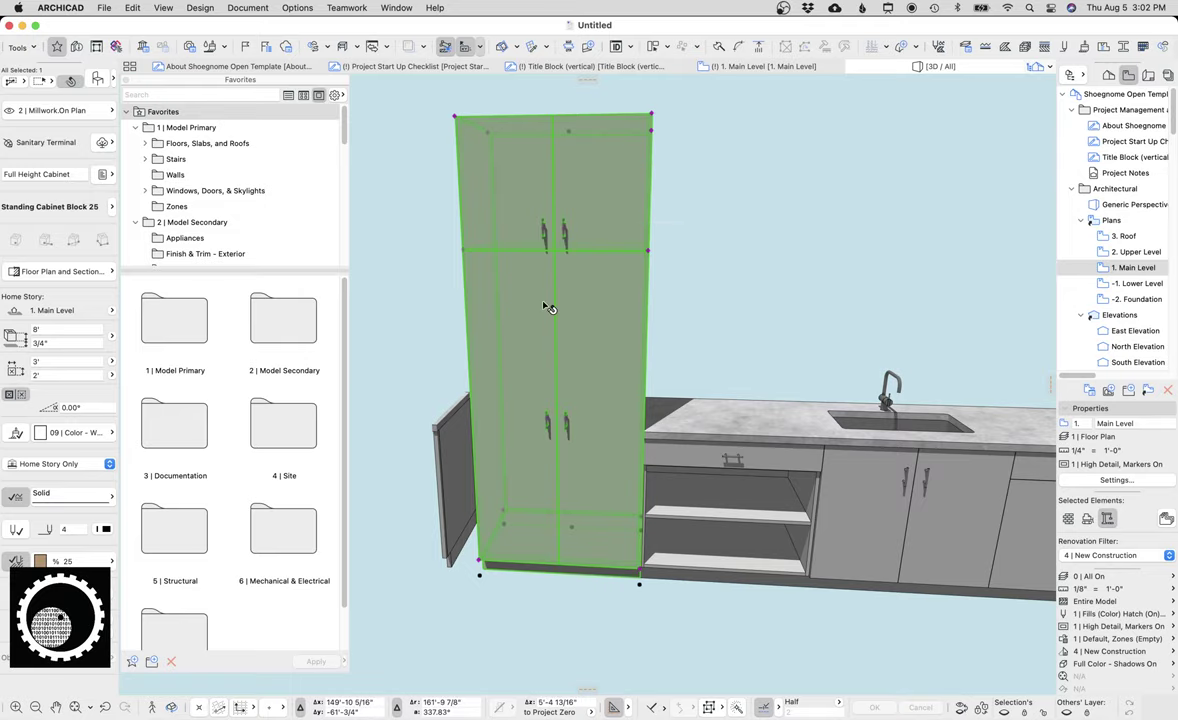
- Review the settings of the filler panel beside the tall cabinet, cancel them and clear the selection
shift+middle_drag(549, 307, 503, 538)
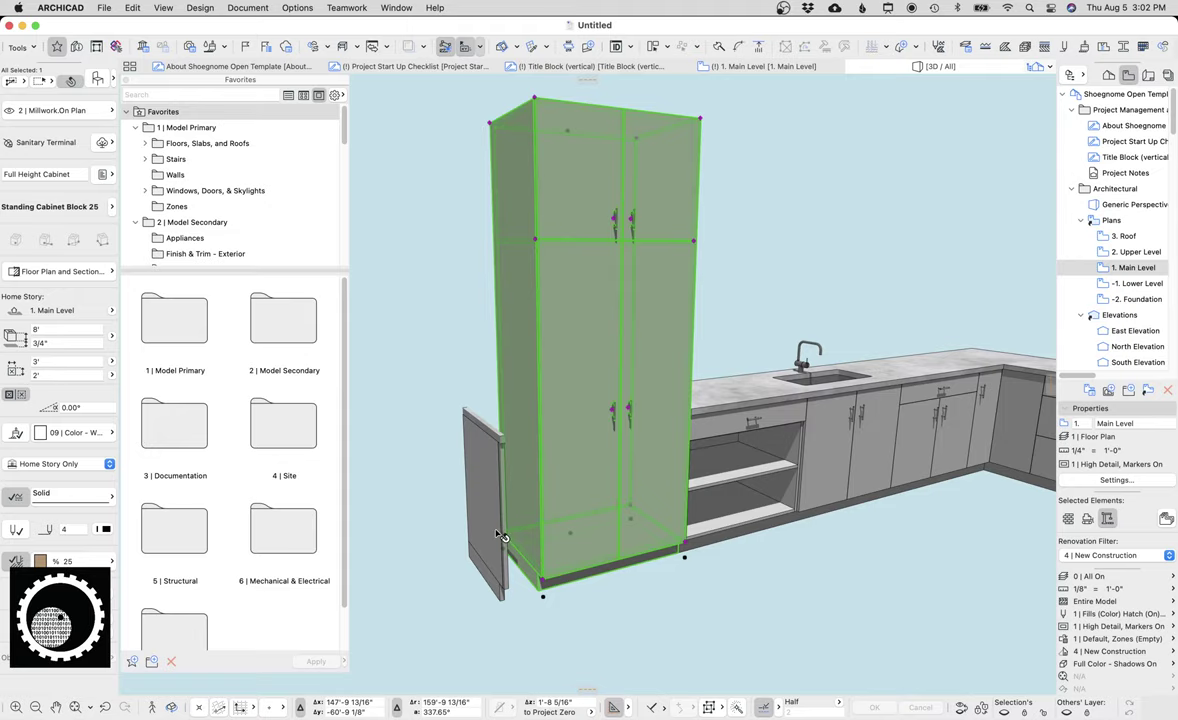
click(500, 535)
scroll(485, 487, up, 2)
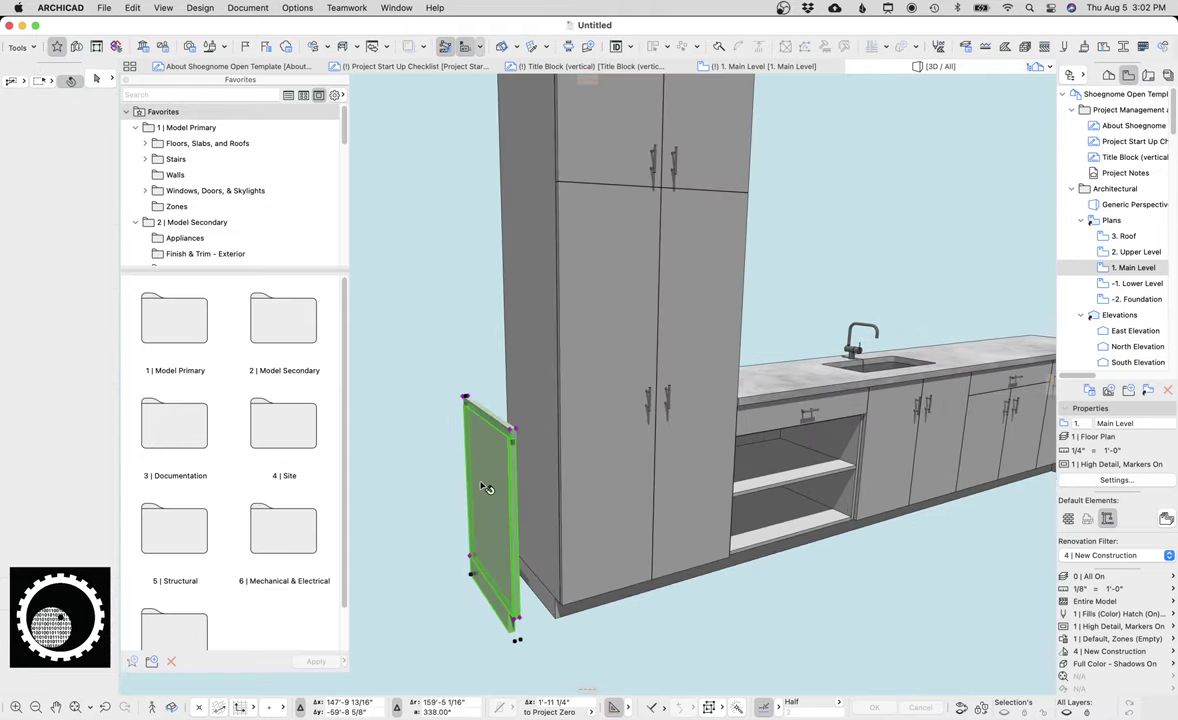
click(480, 456)
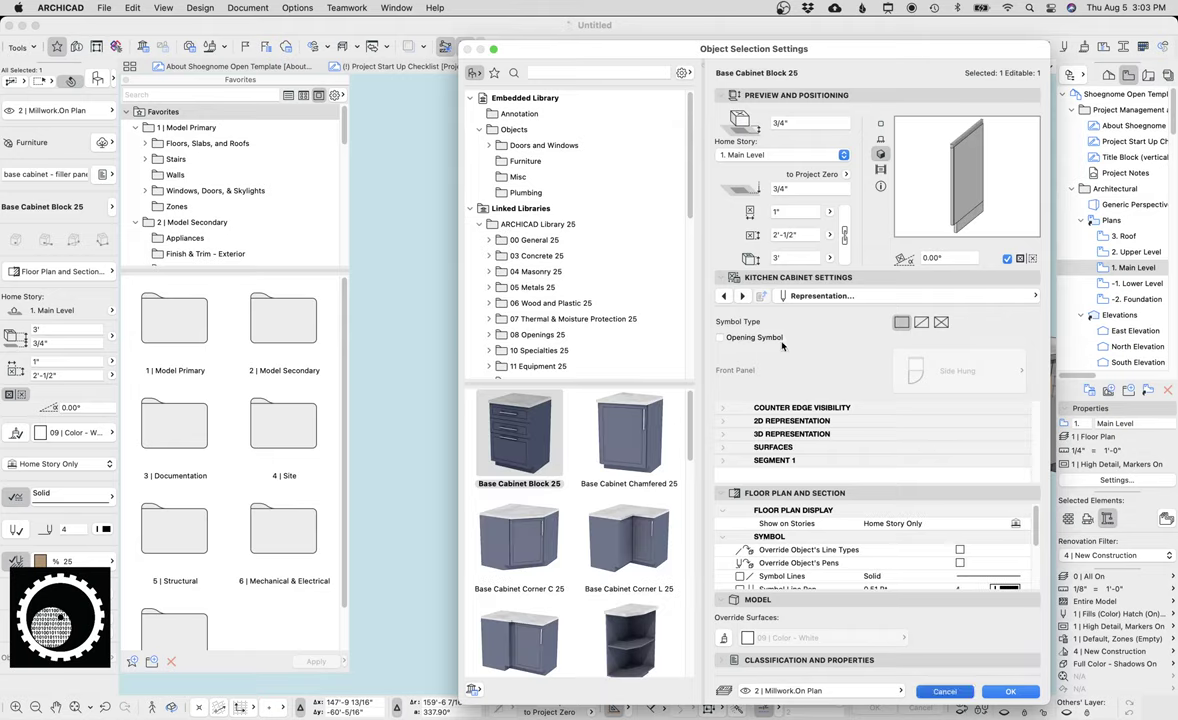
key(Escape)
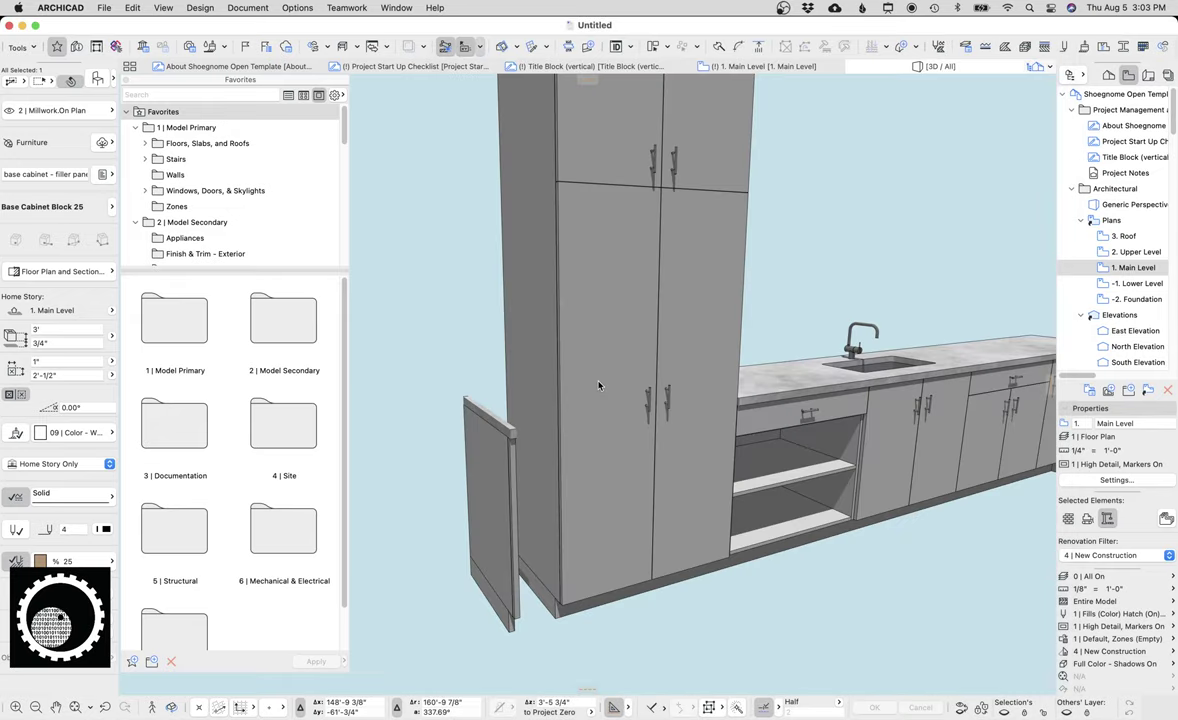
key(Escape)
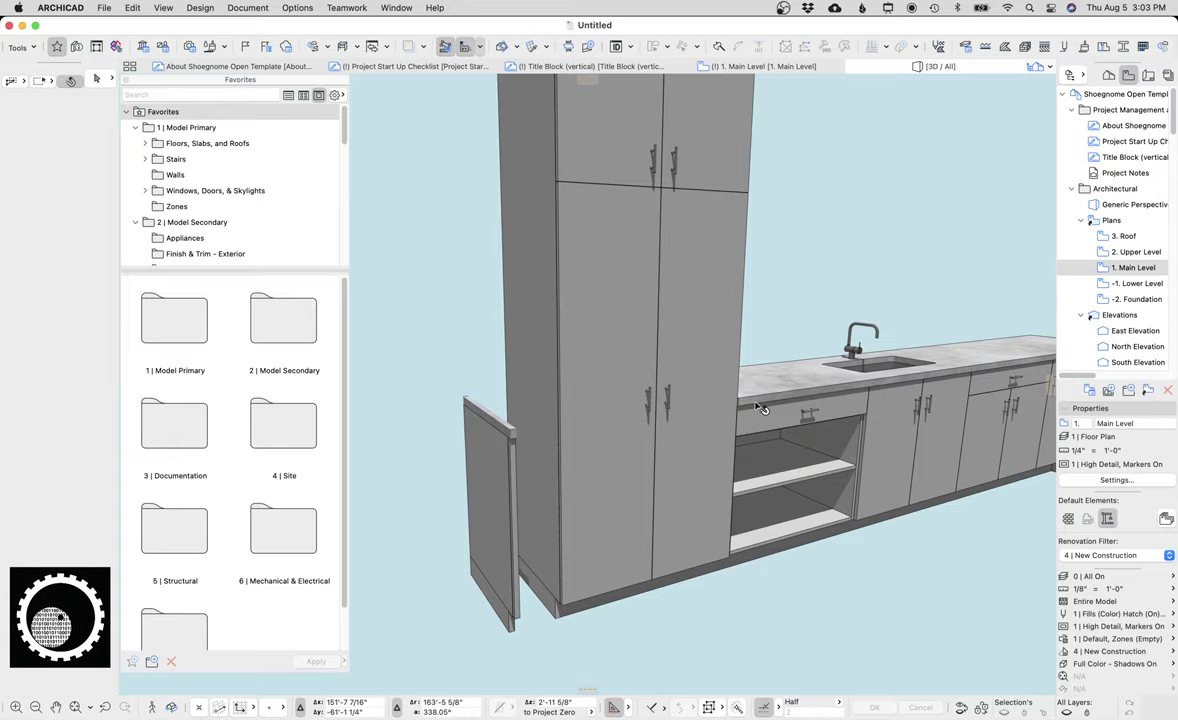
- Examine the L-shaped corner base cabinet, clear the selection and view the whole kitchen with its island in 3D
scroll(758, 408, down, 5)
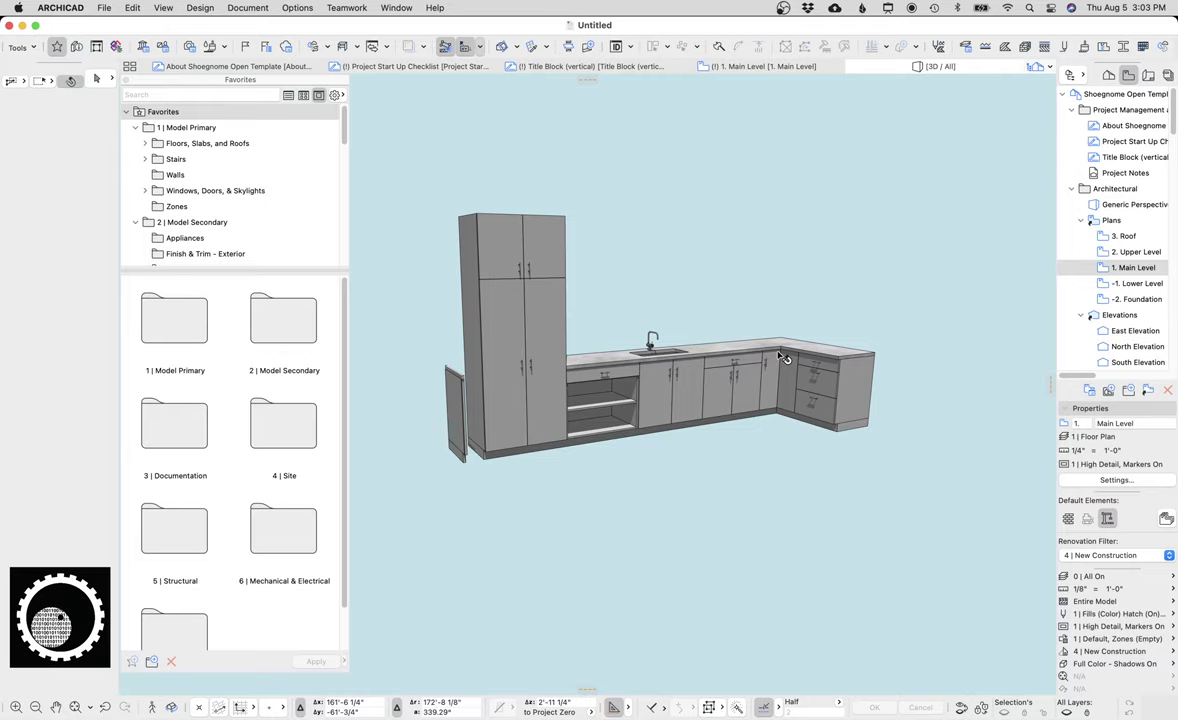
click(783, 358)
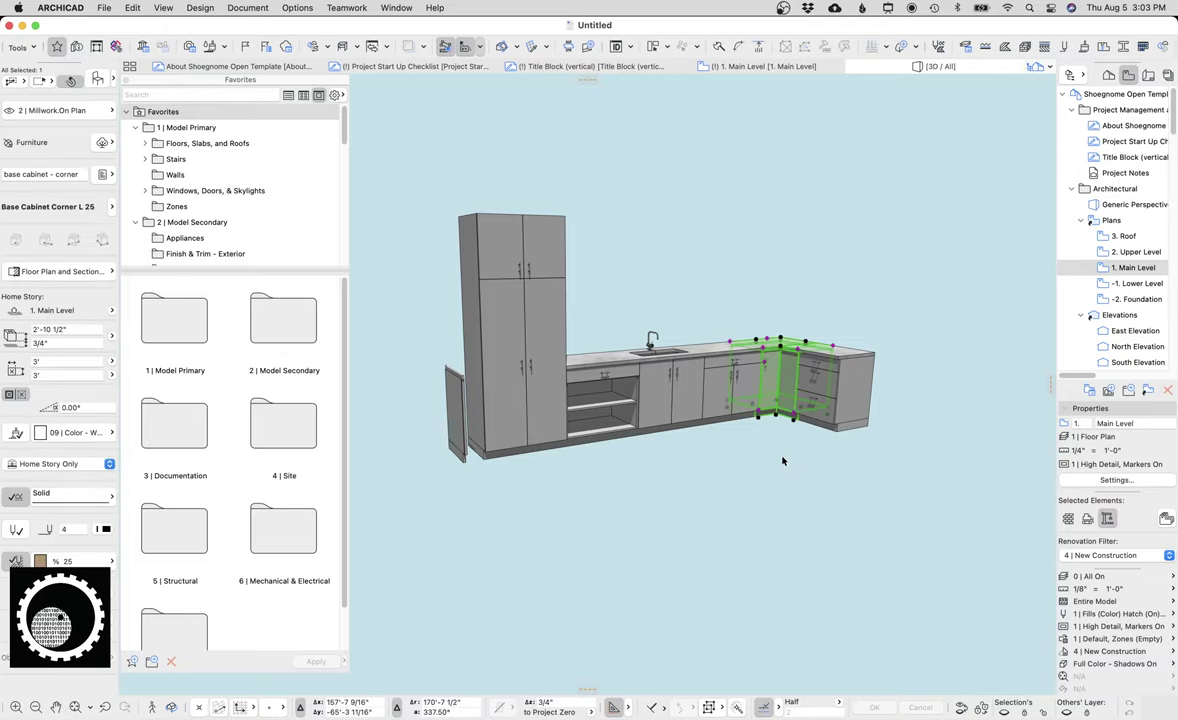
click(783, 461)
scroll(783, 461, down, 3)
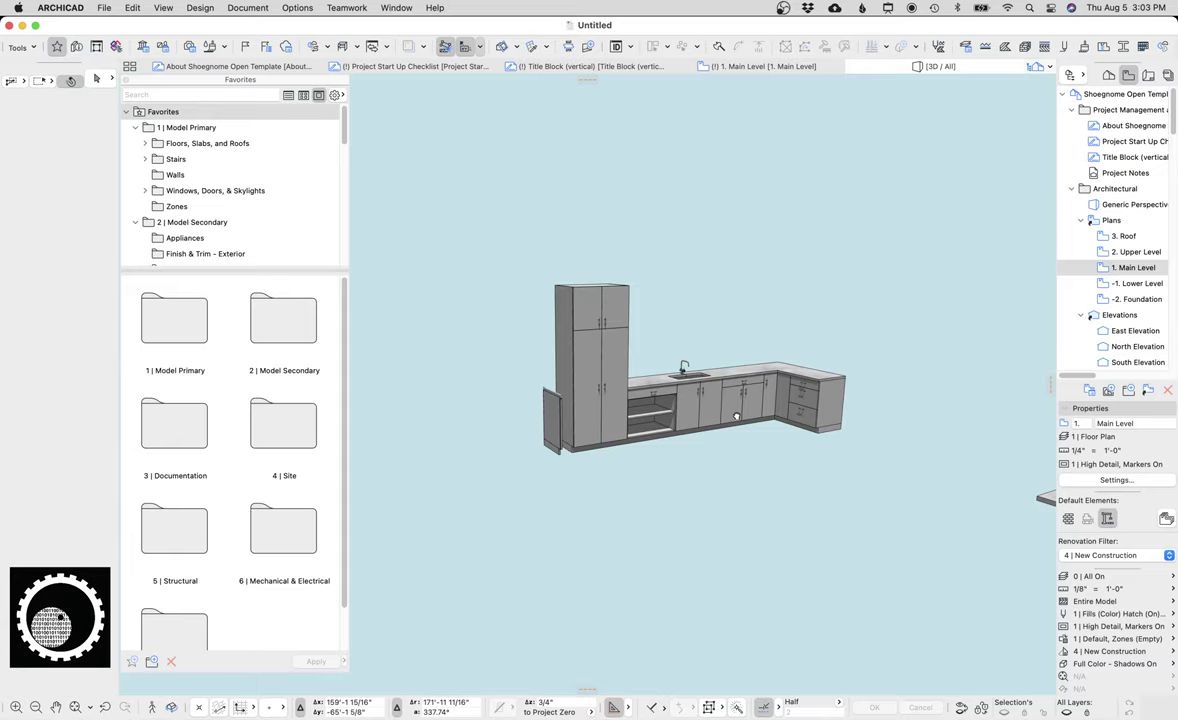
key(F5)
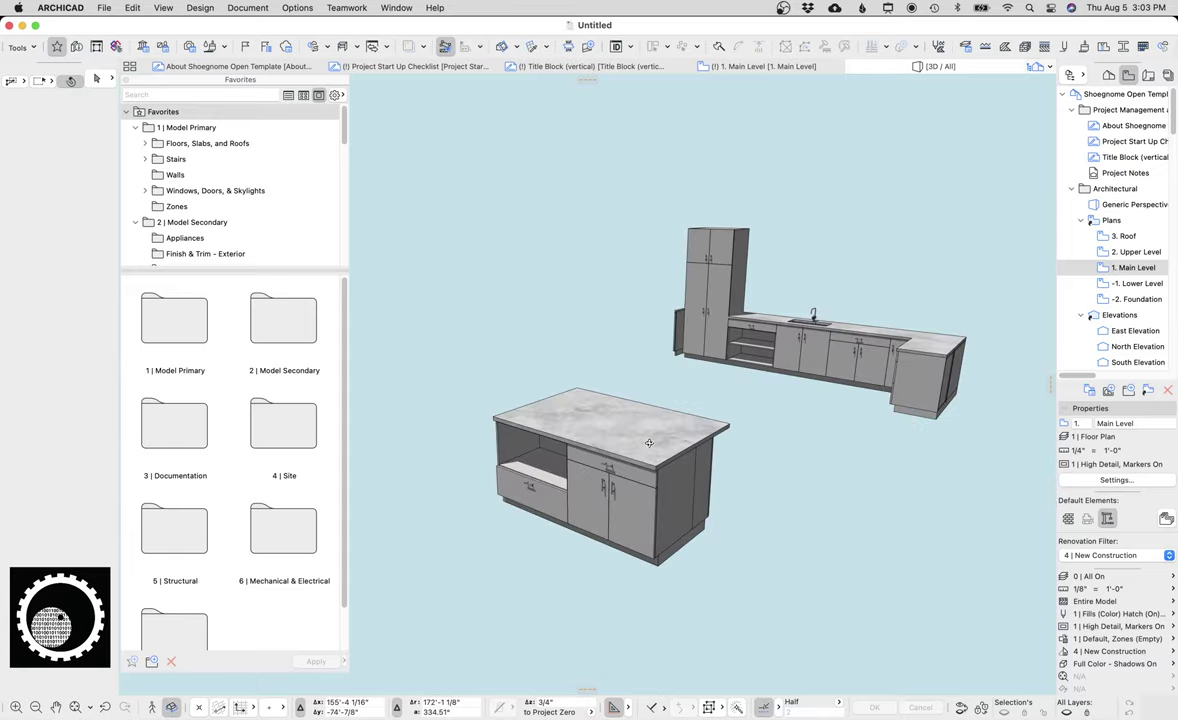
- Examine the kitchen island in 3D, selecting its two cabinets together, clearing the selection and looking closely at the microwave niche side
middle_drag(649, 442, 733, 419)
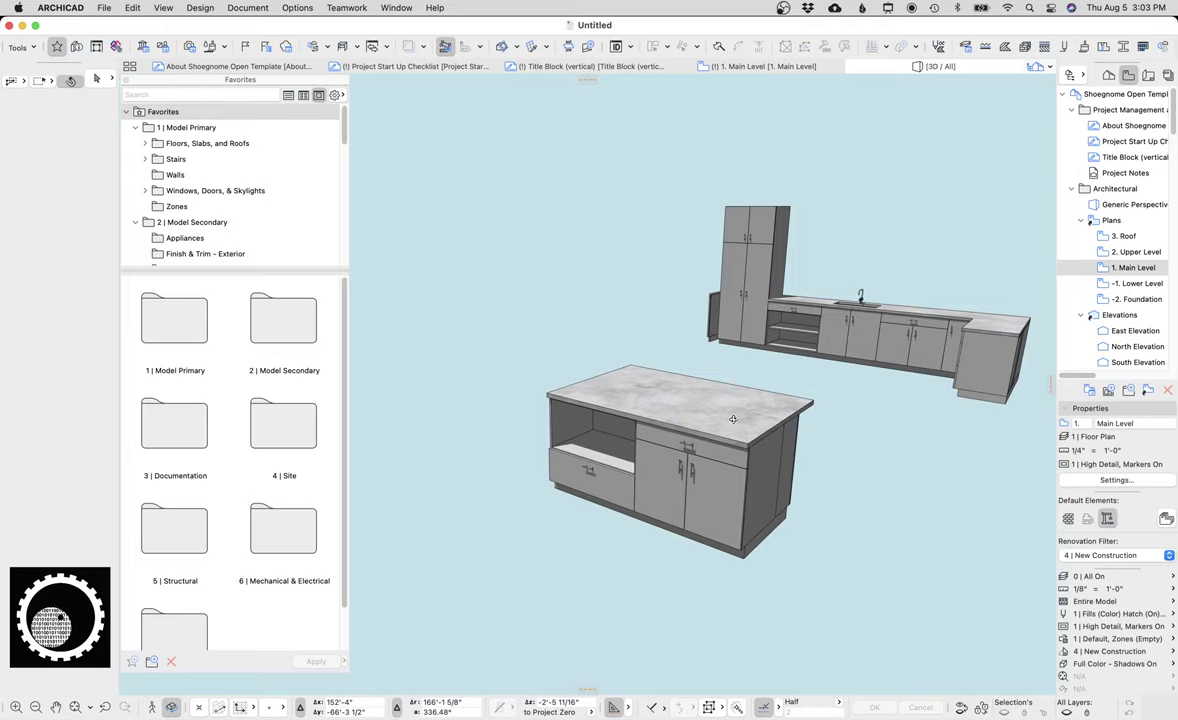
click(733, 419)
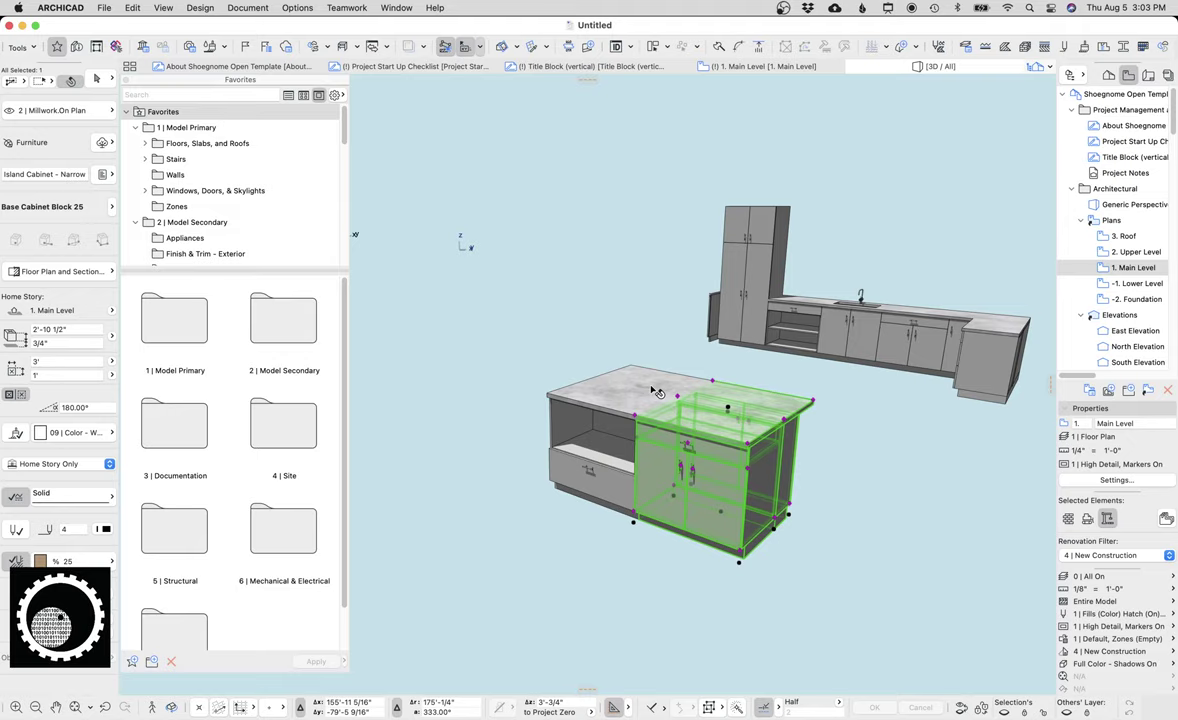
shift+click(655, 391)
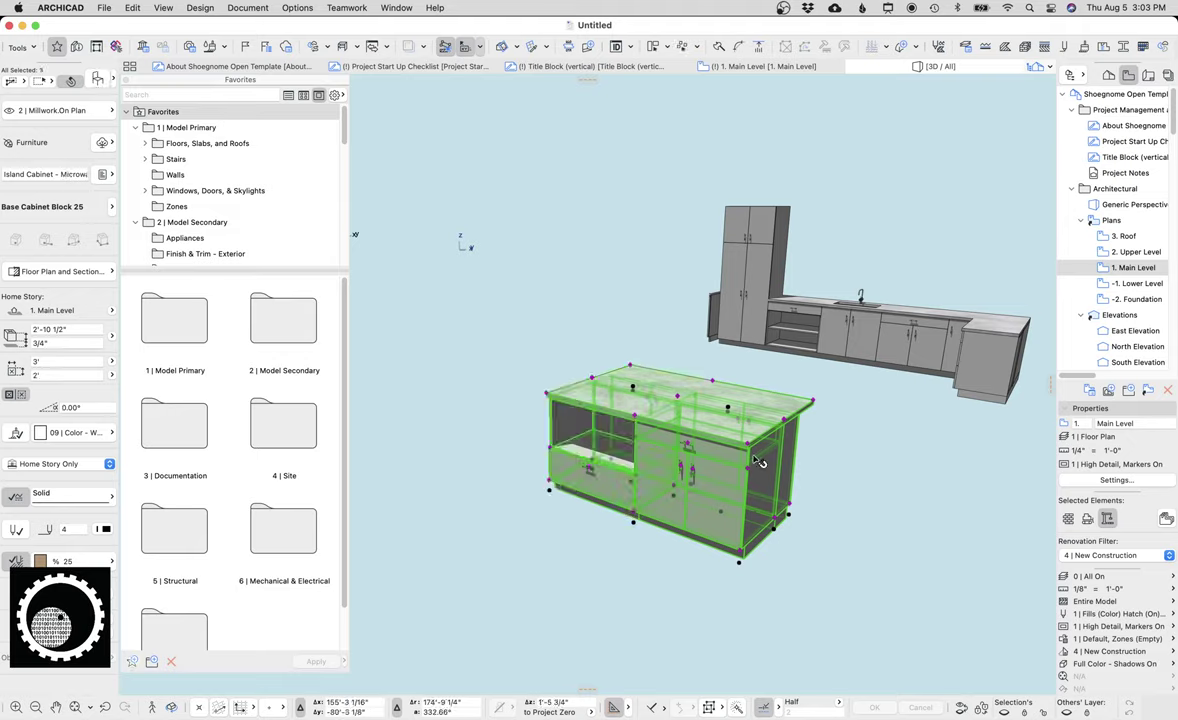
key(Escape)
shift+middle_drag(758, 461, 672, 423)
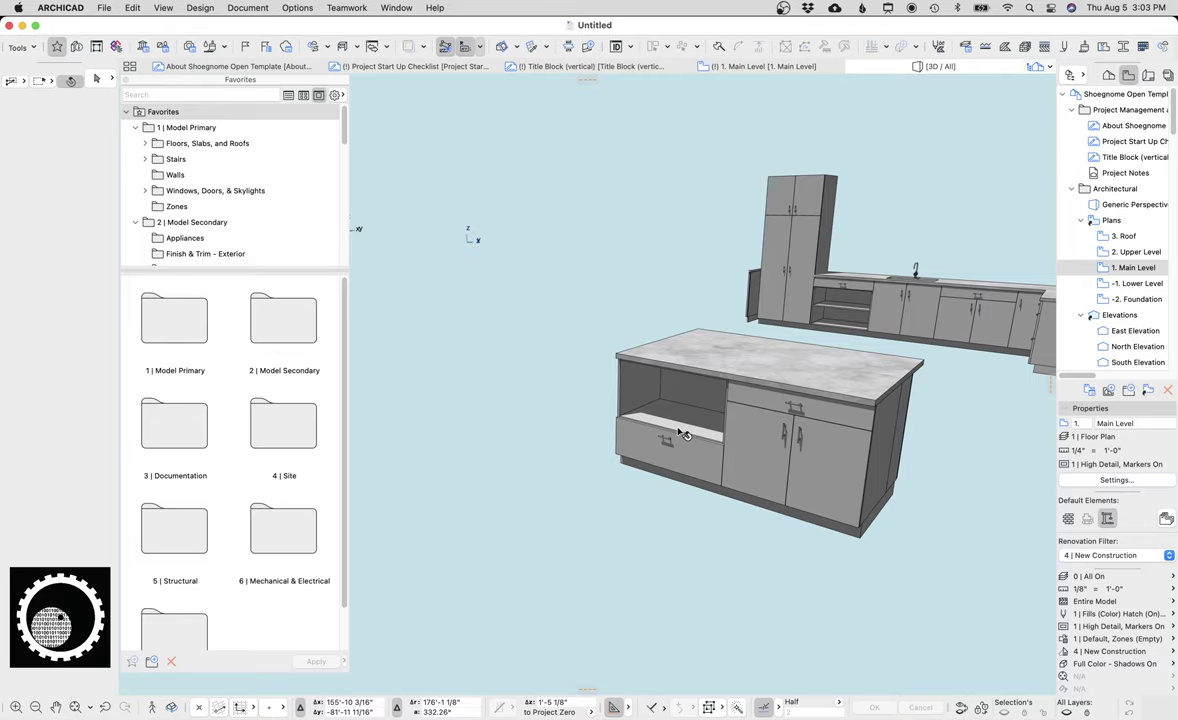
scroll(683, 434, up, 2)
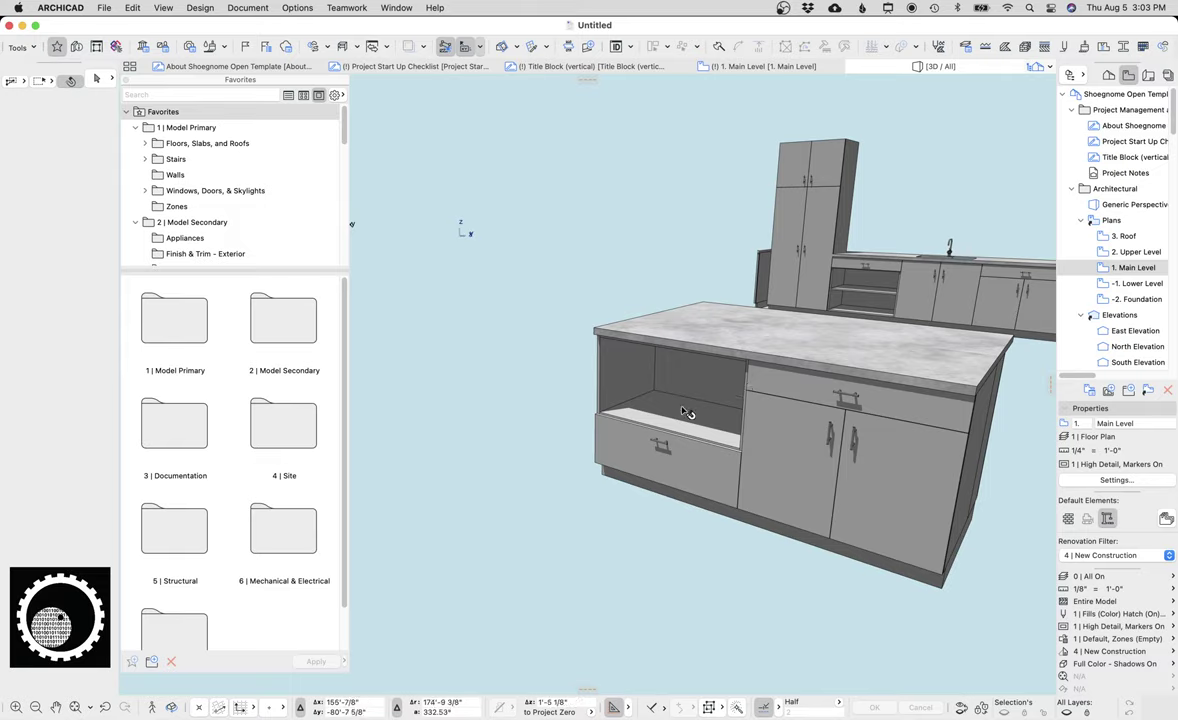
shift+middle_drag(687, 412, 620, 390)
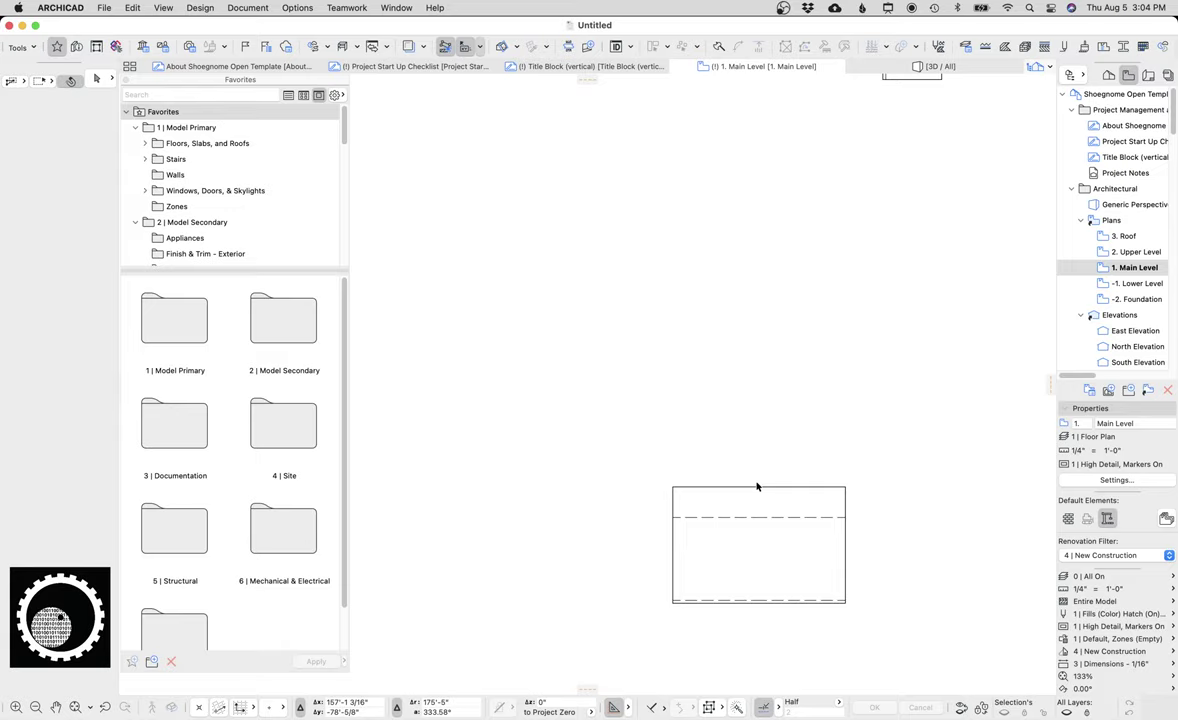
- Review the Countertop and Representation settings of the narrow island cabinet in plan, close them and clear the selection
scroll(757, 486, up, 3)
click(814, 489)
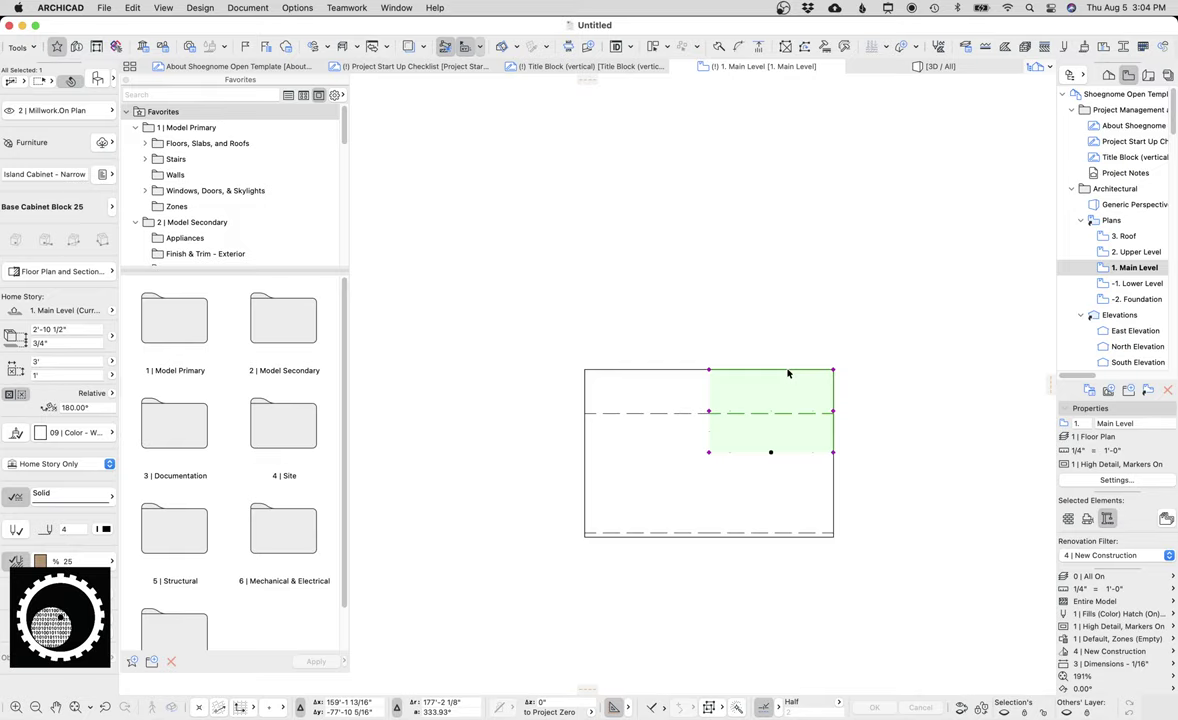
double_click(788, 373)
click(895, 296)
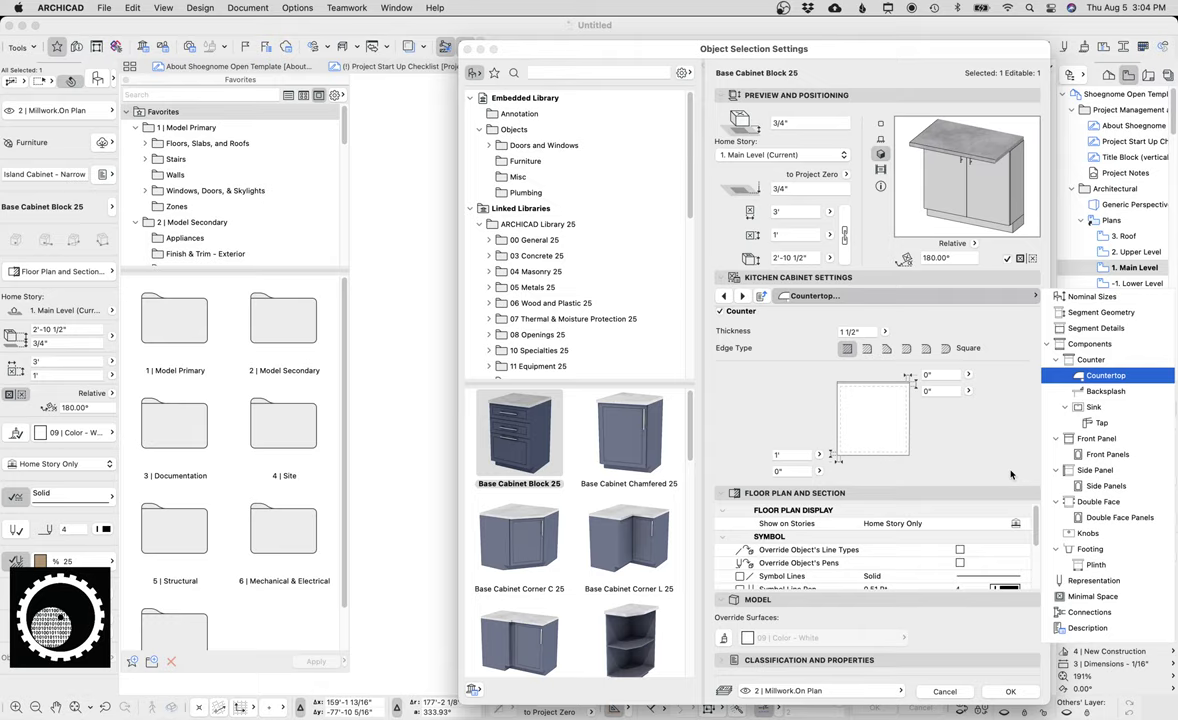
click(1093, 580)
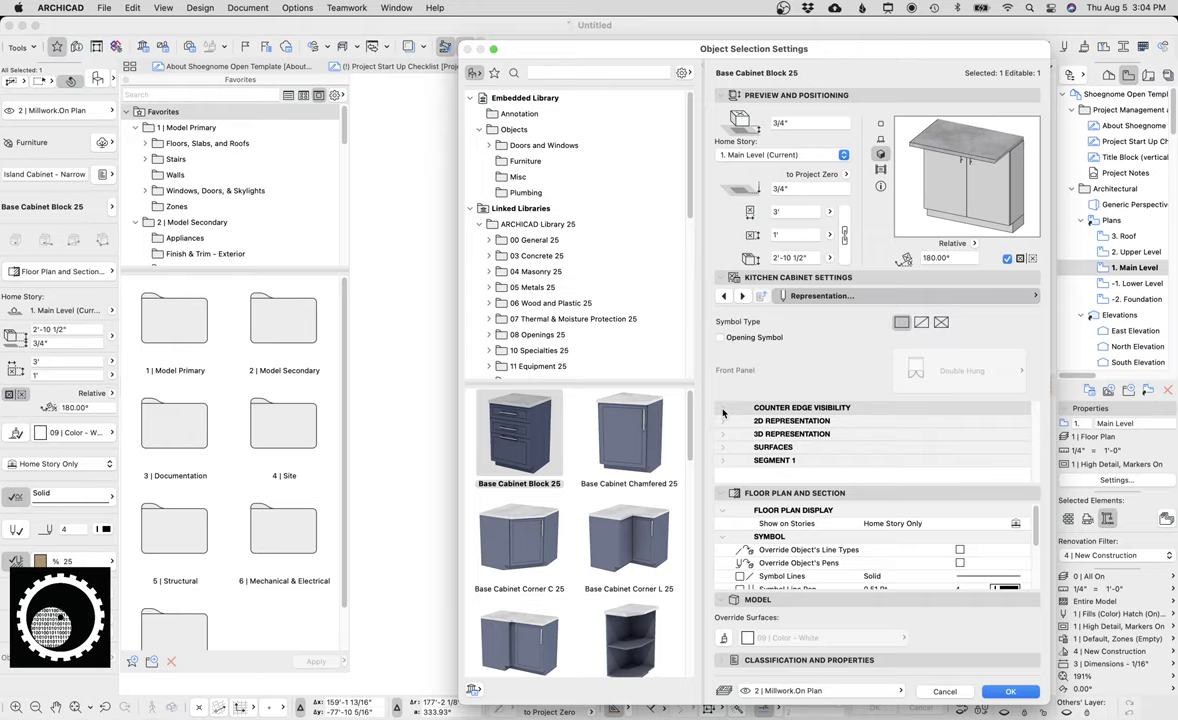
key(Return)
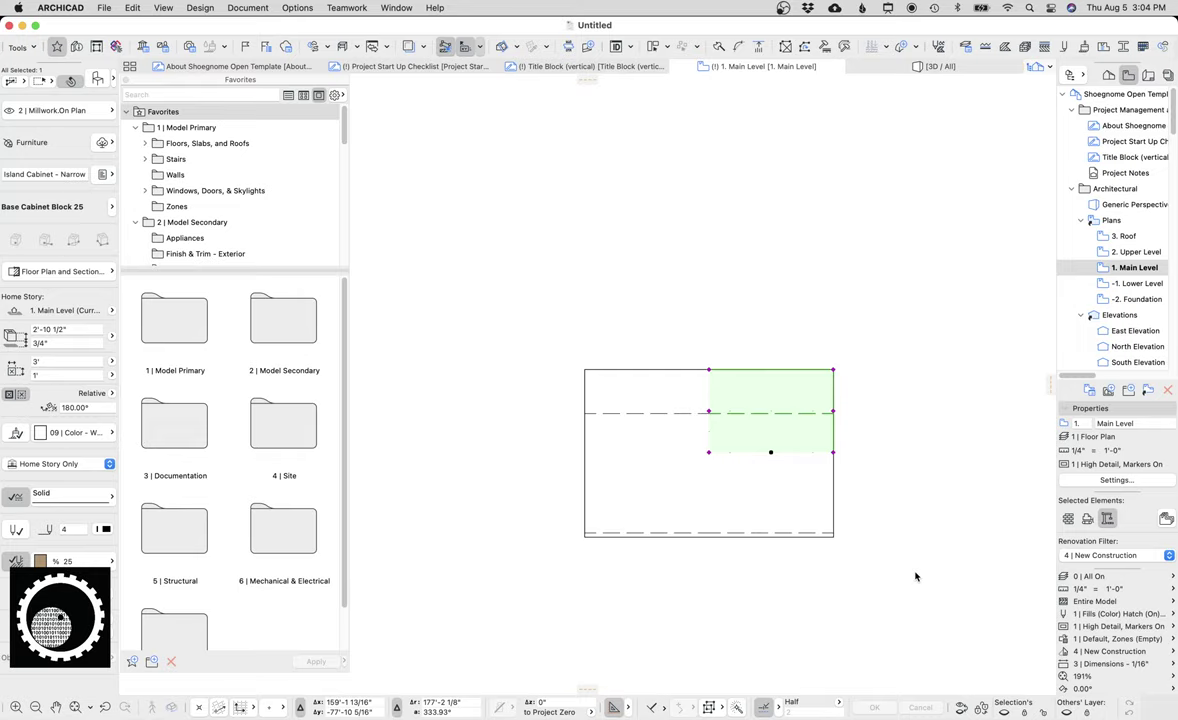
key(Delete)
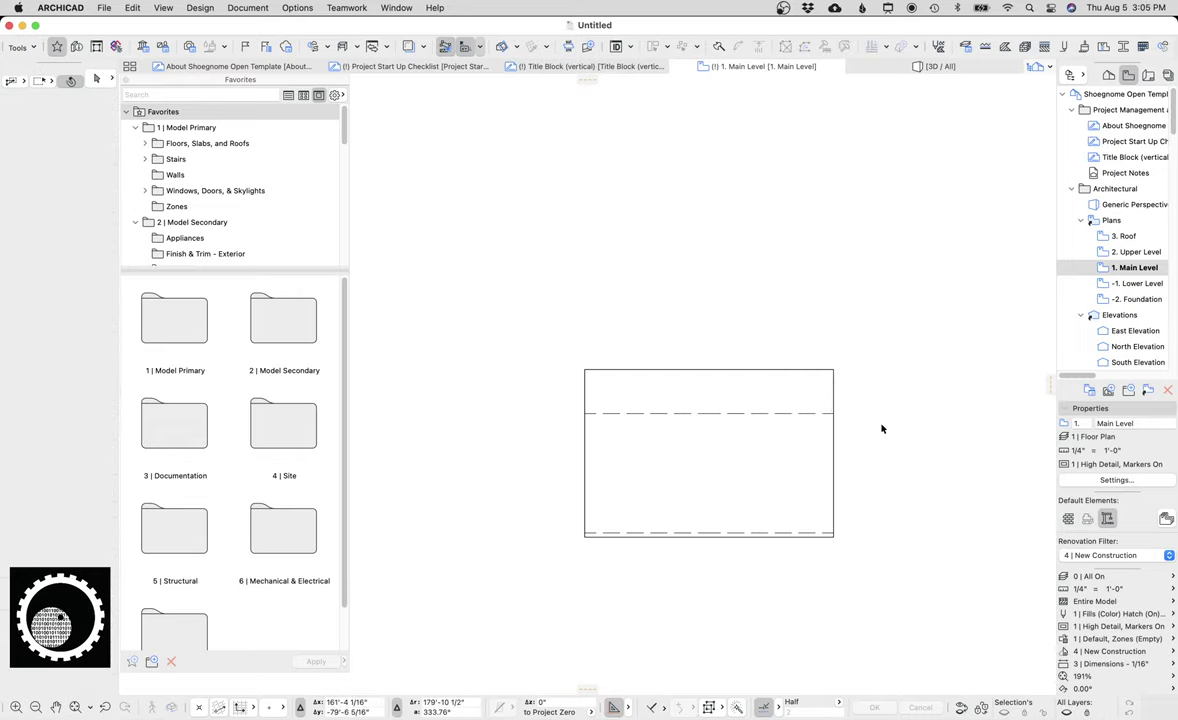
- Place a Vanity - Single favorite from the Millwork folder in the open plan area between the kitchen run and the island
scroll(881, 428, down, 3)
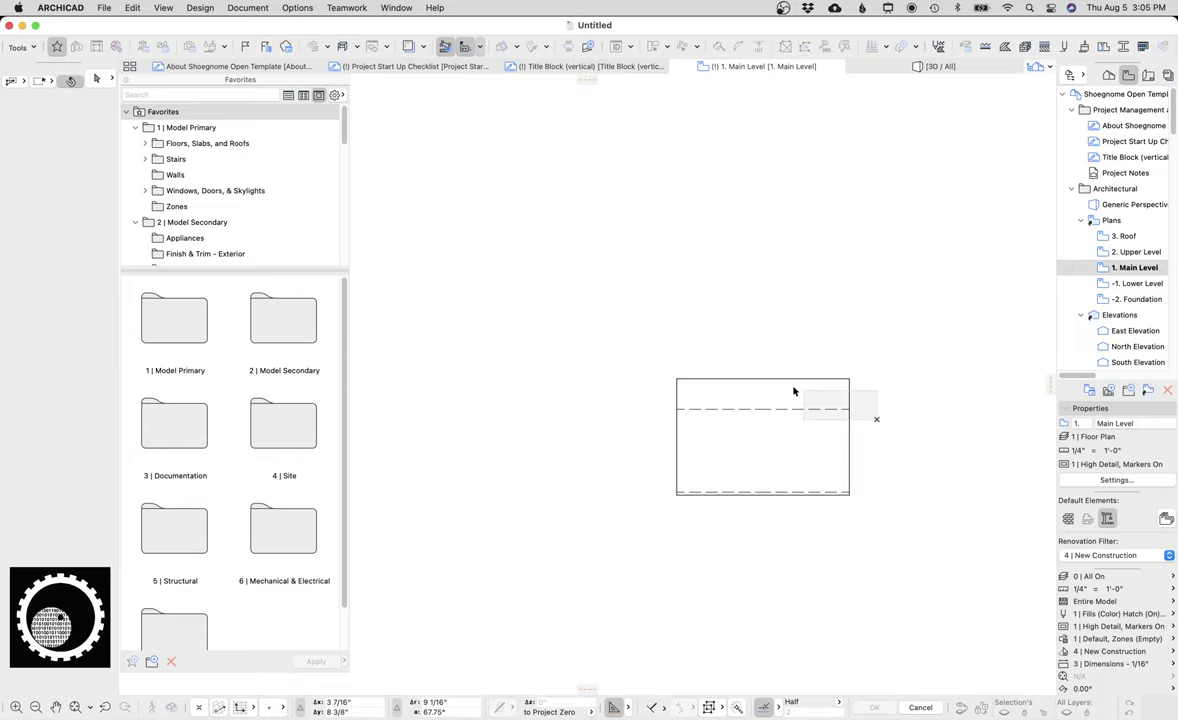
scroll(803, 409, down, 3)
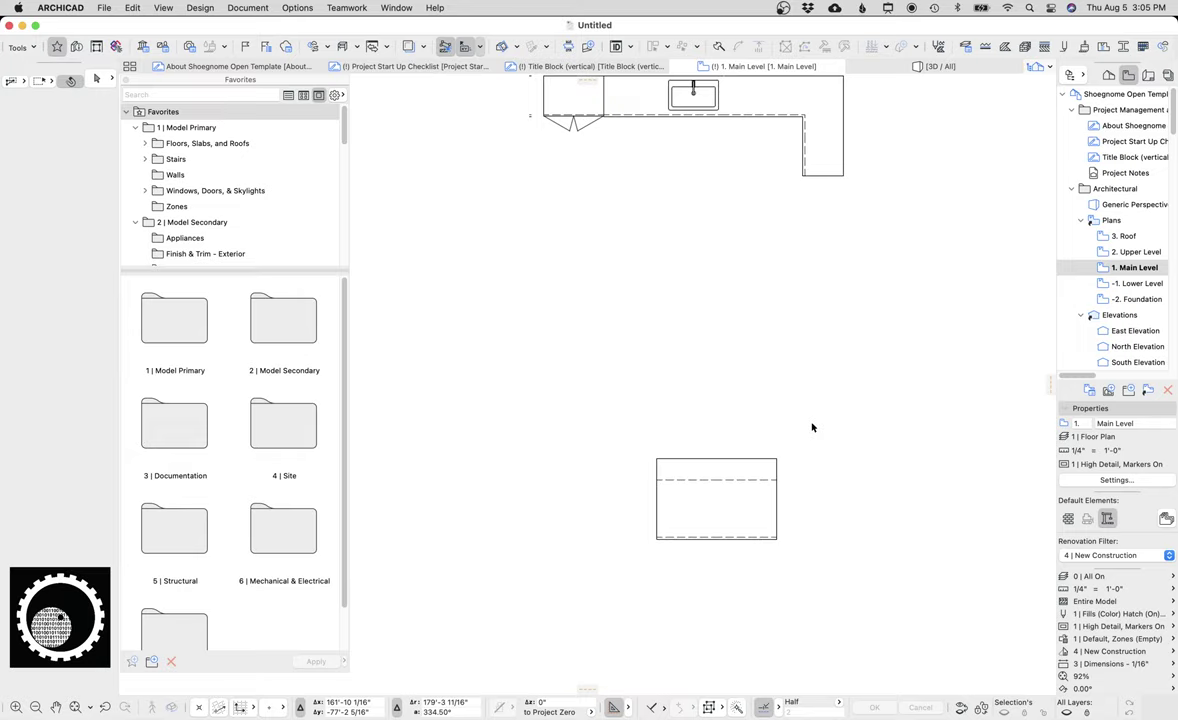
scroll(226, 200, down, 8)
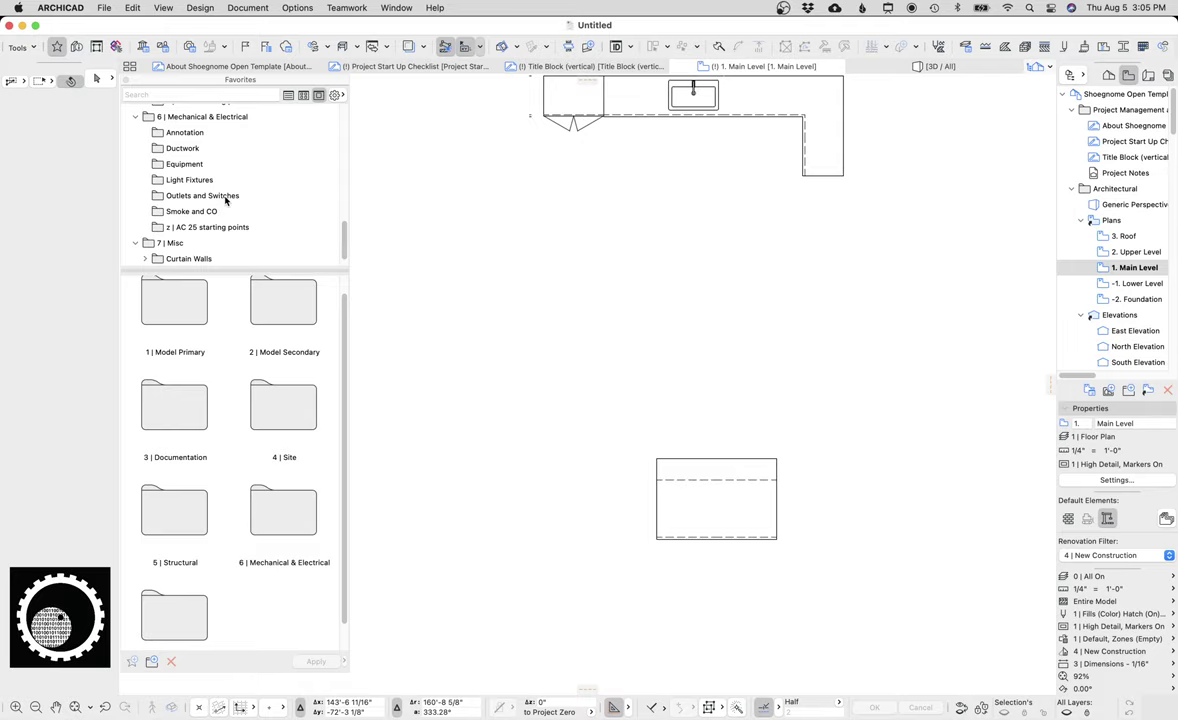
scroll(225, 200, up, 10)
click(200, 213)
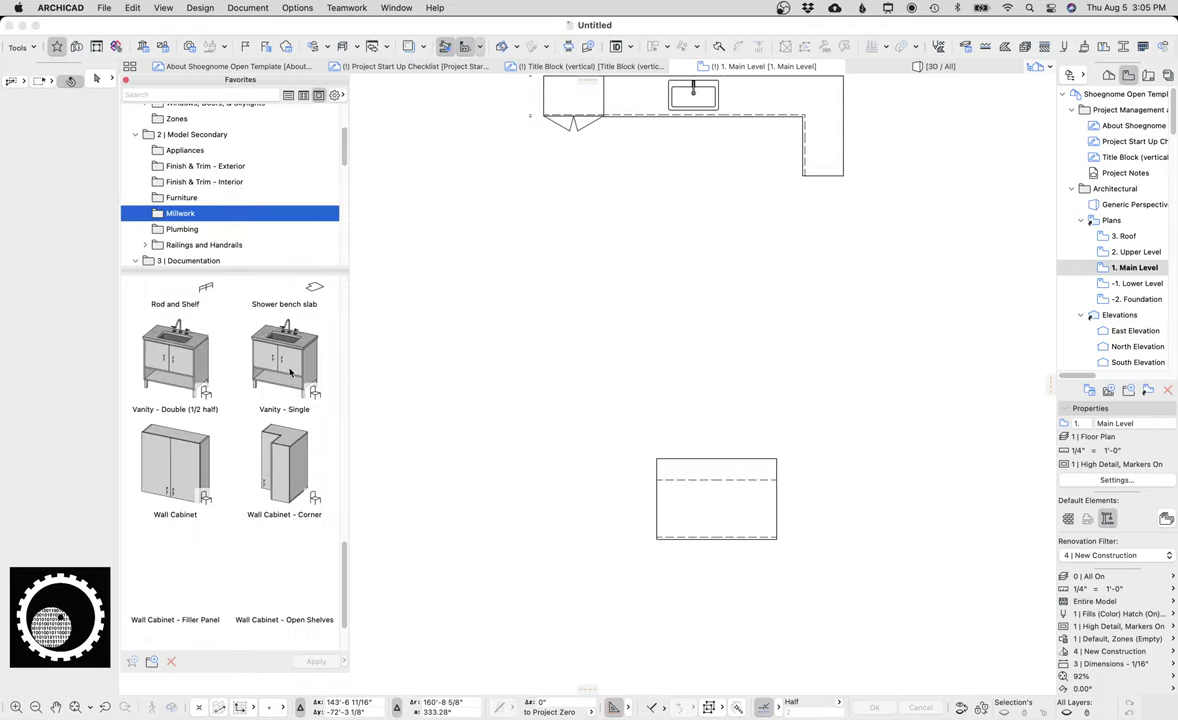
click(290, 372)
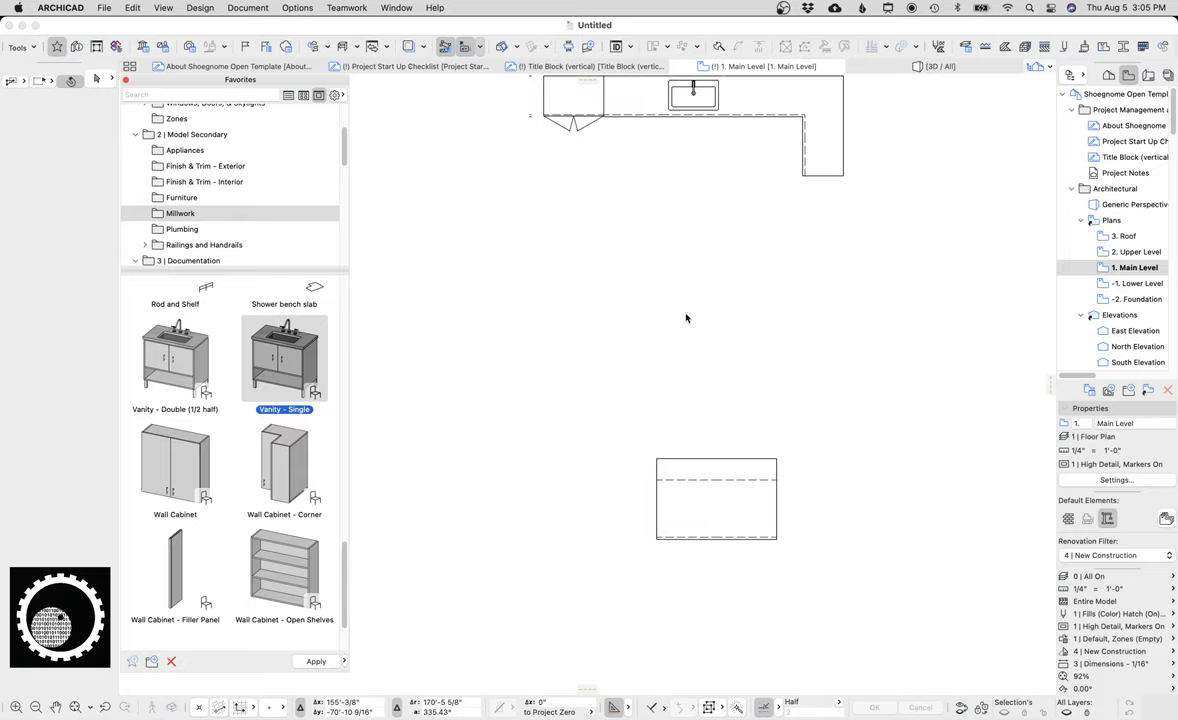
click(689, 323)
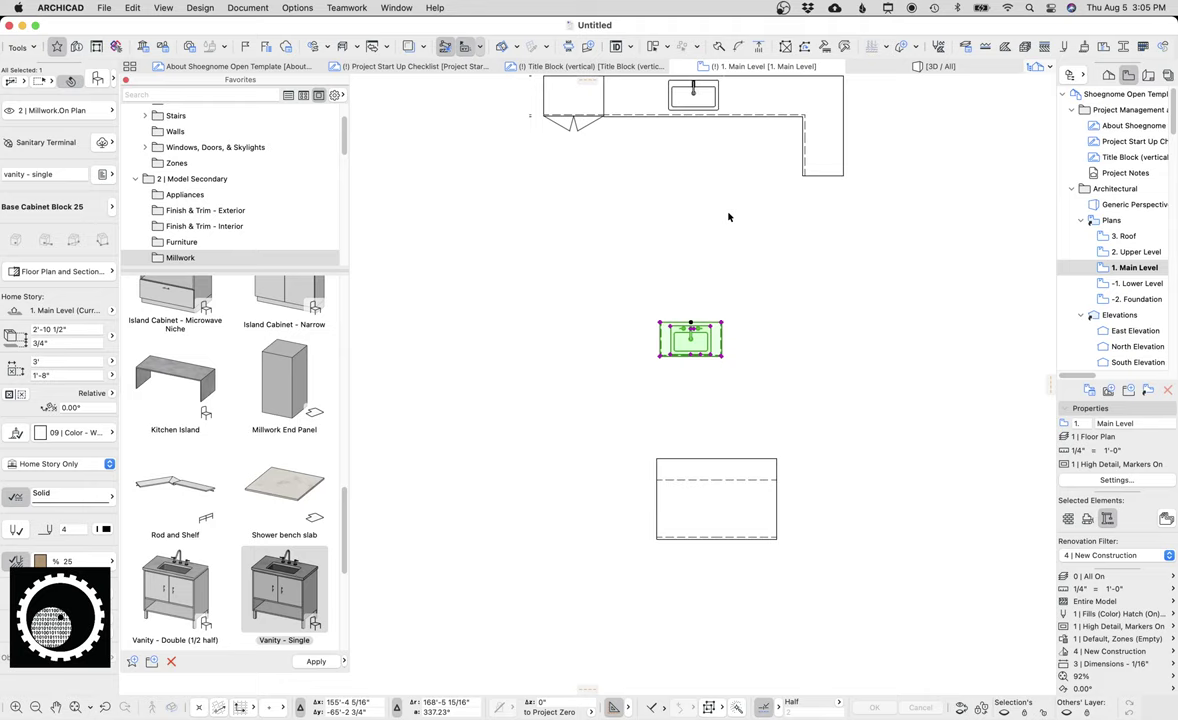
- Review the single vanity's representation settings and show only the vanity in 3D
key(super+t)
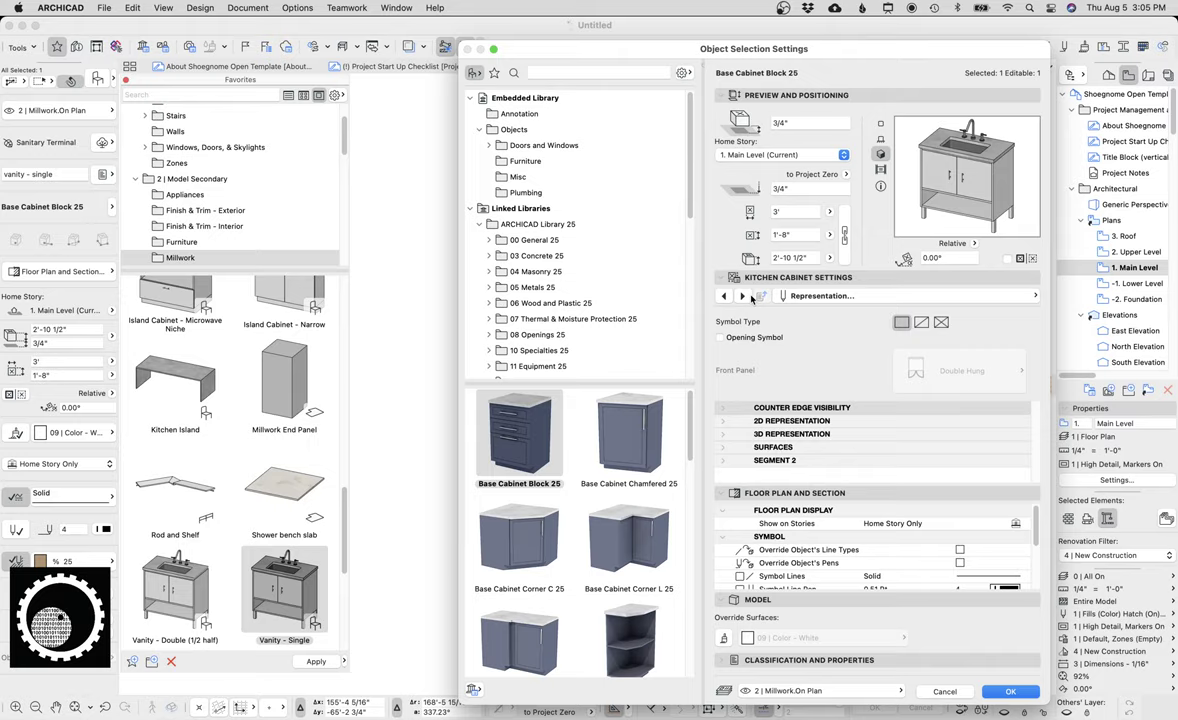
key(Return)
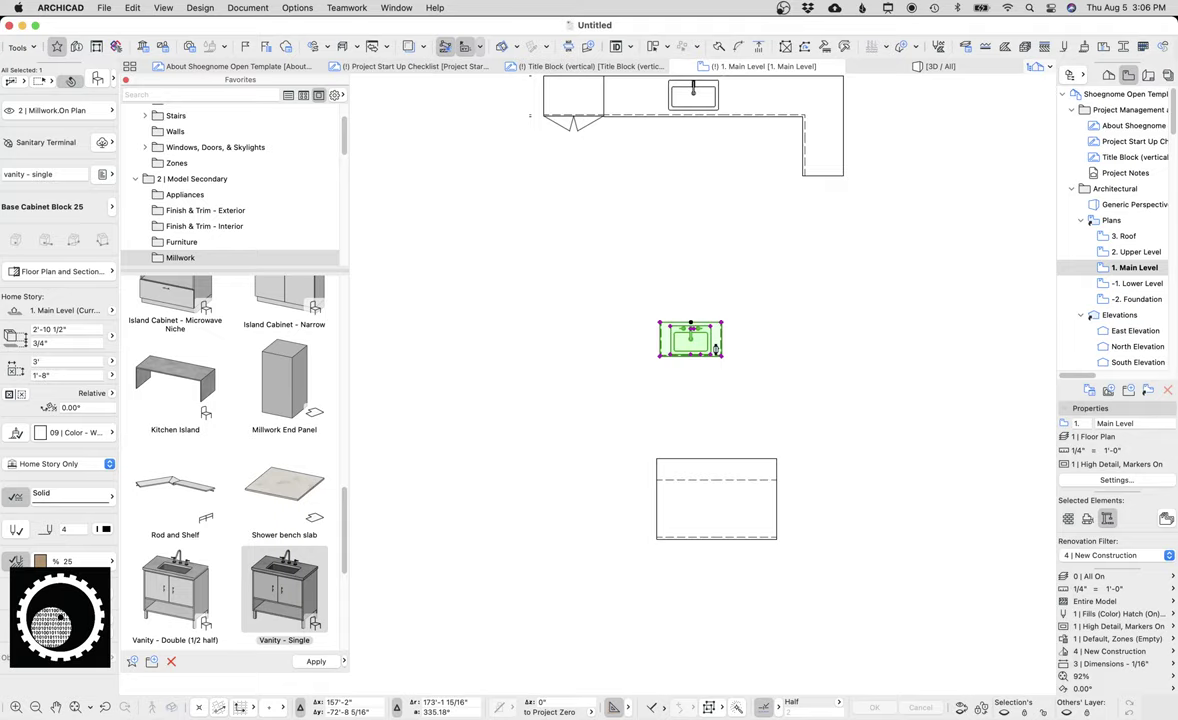
key(F5)
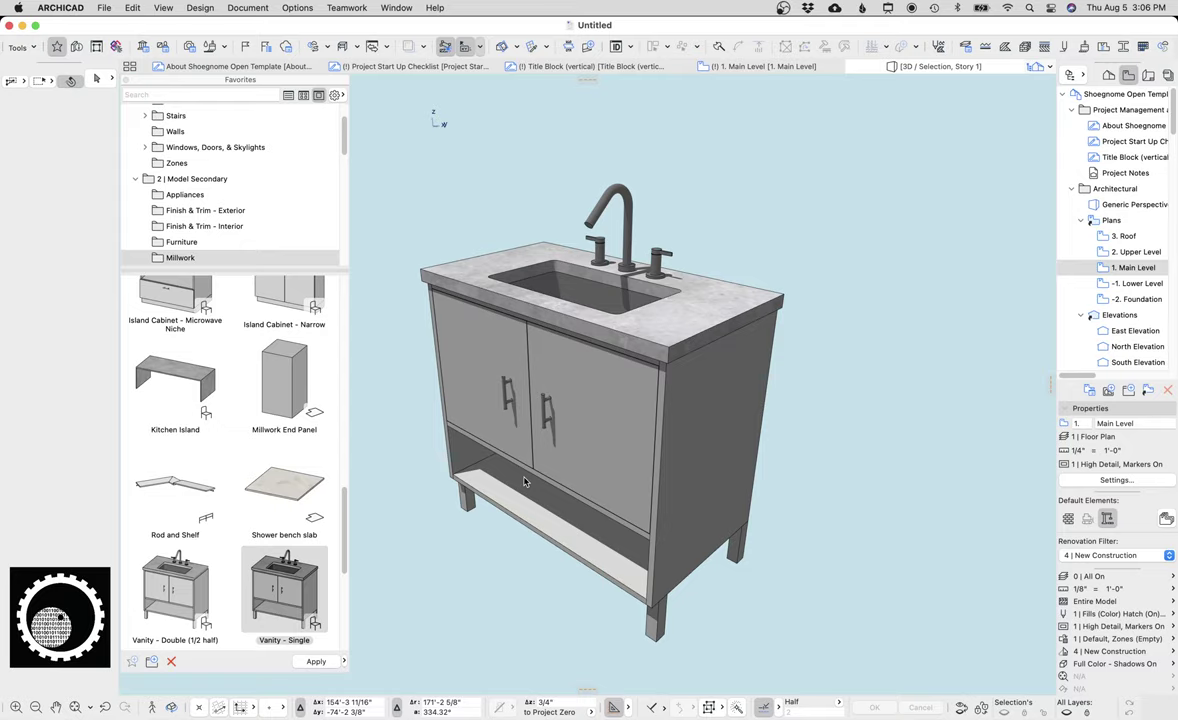
- Set the single vanity's width to 4' in the 3D view
click(524, 482)
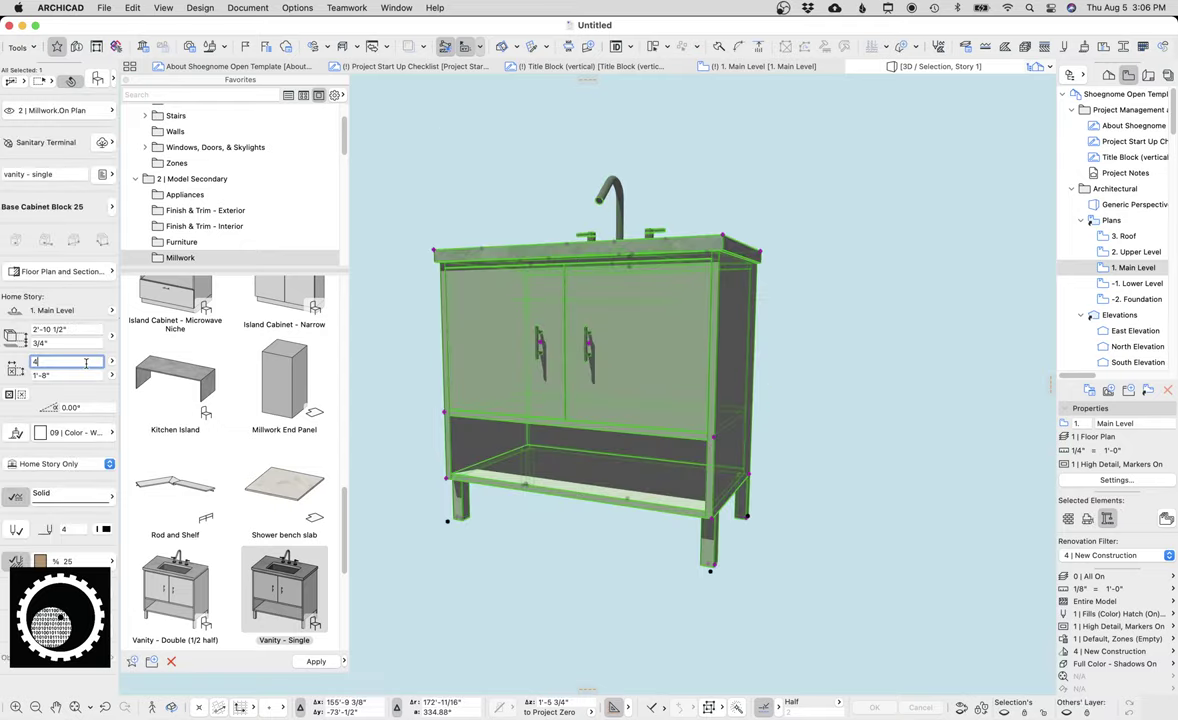
key(Tab)
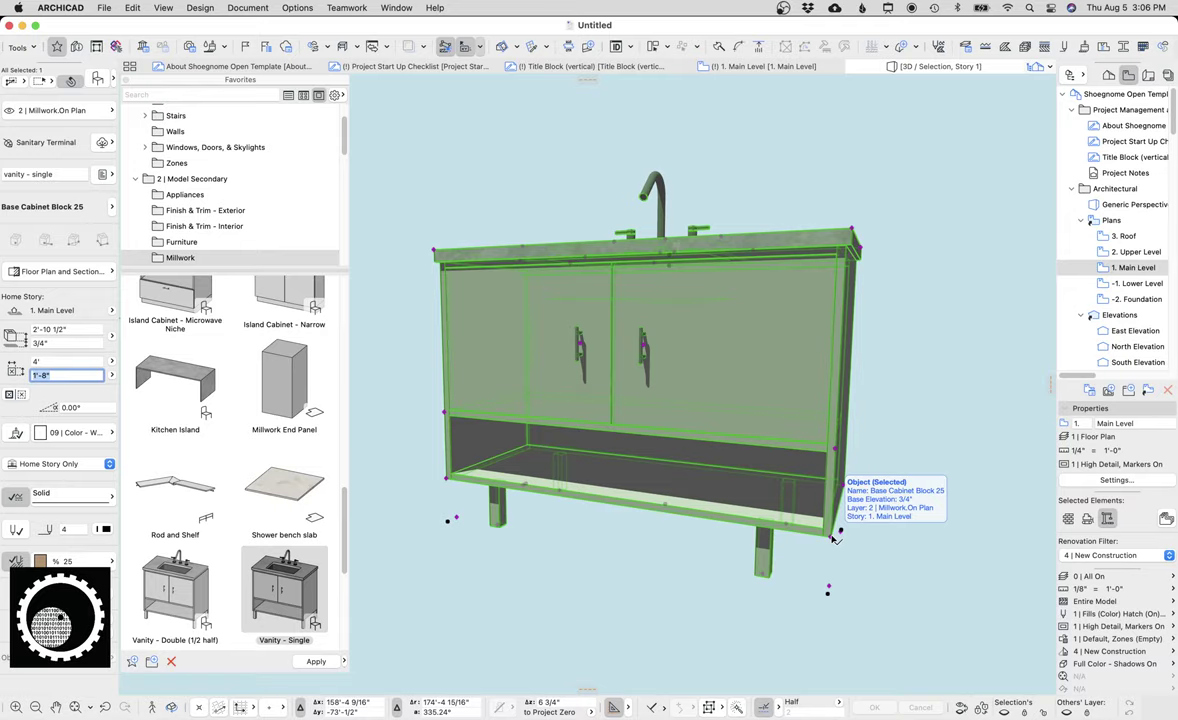
key(Escape)
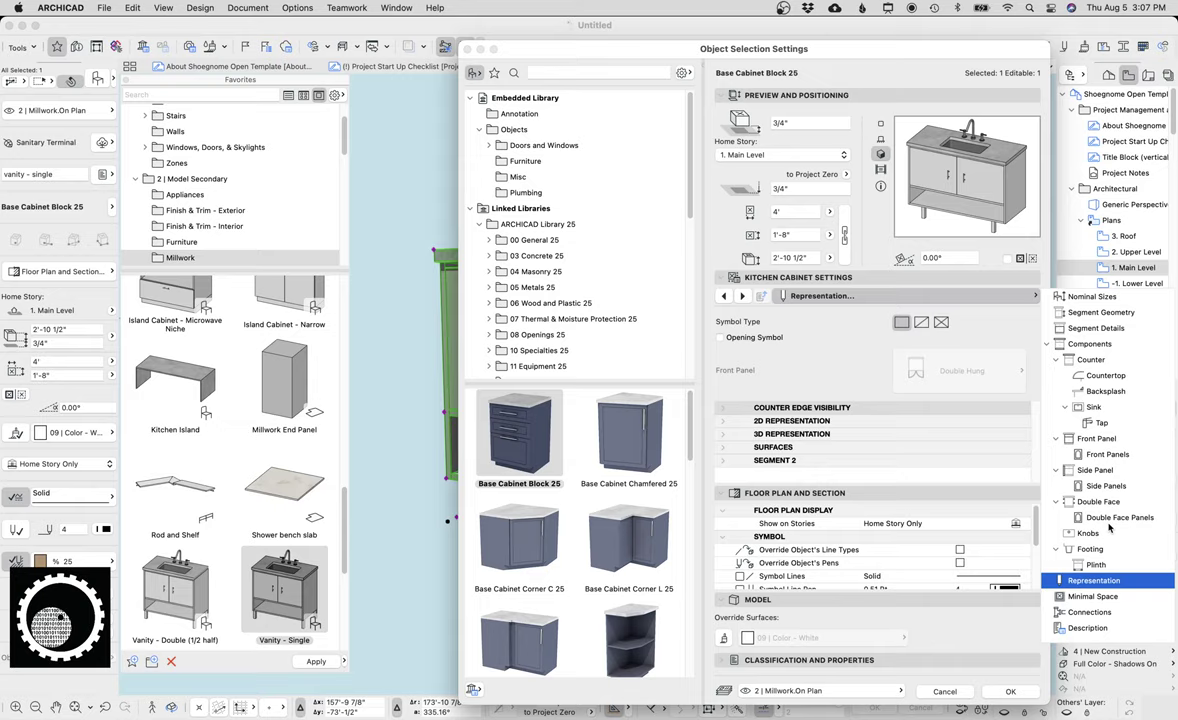
- Try 2 legs in row 2 and 3 in row 3 of the vanity's footing, restore row 2 to 0 and apply the settings
click(1090, 549)
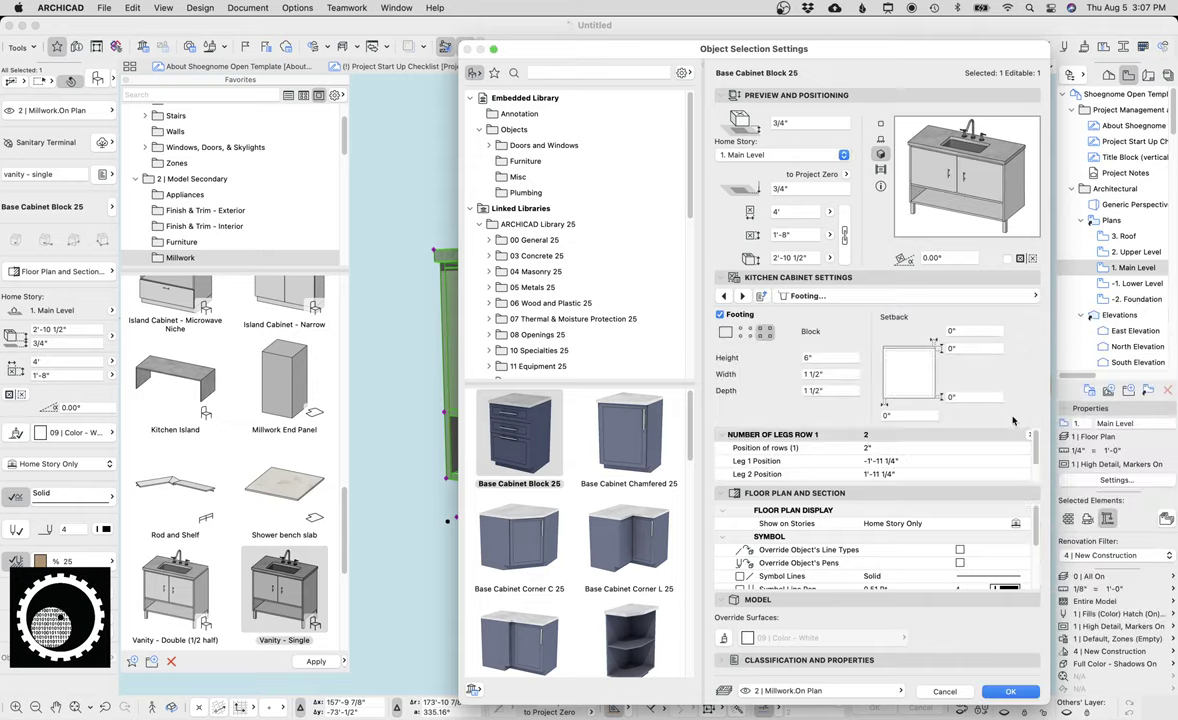
scroll(1024, 470, down, 2)
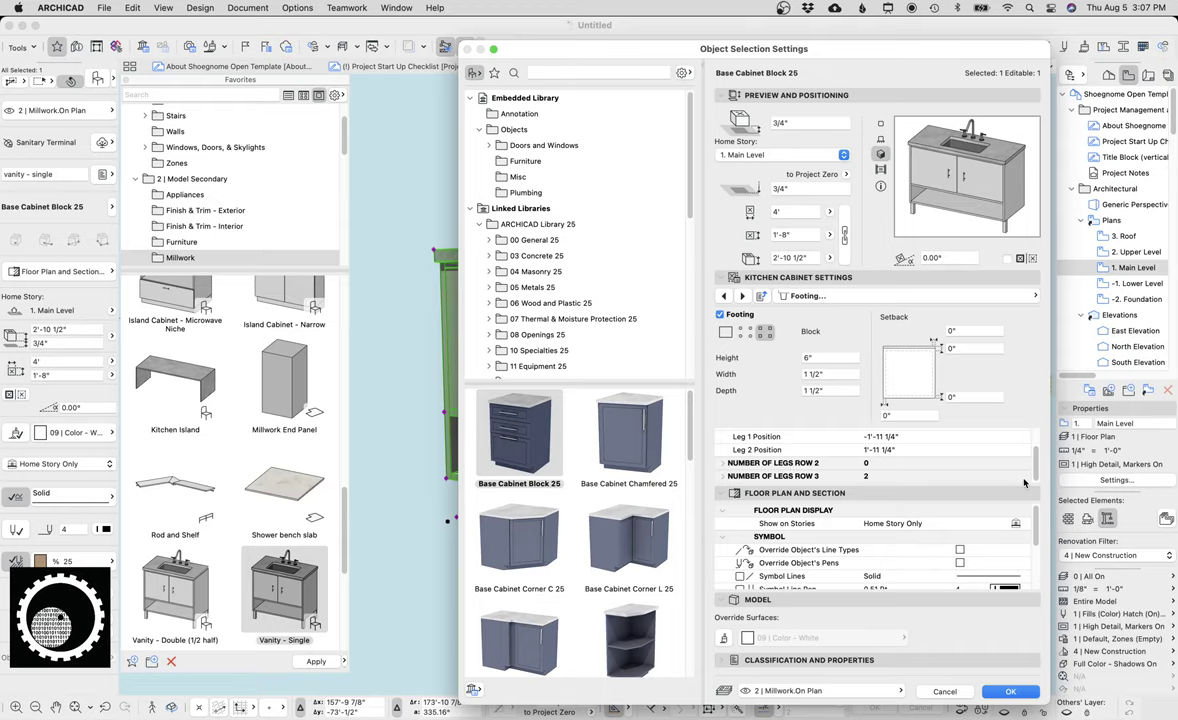
click(1031, 480)
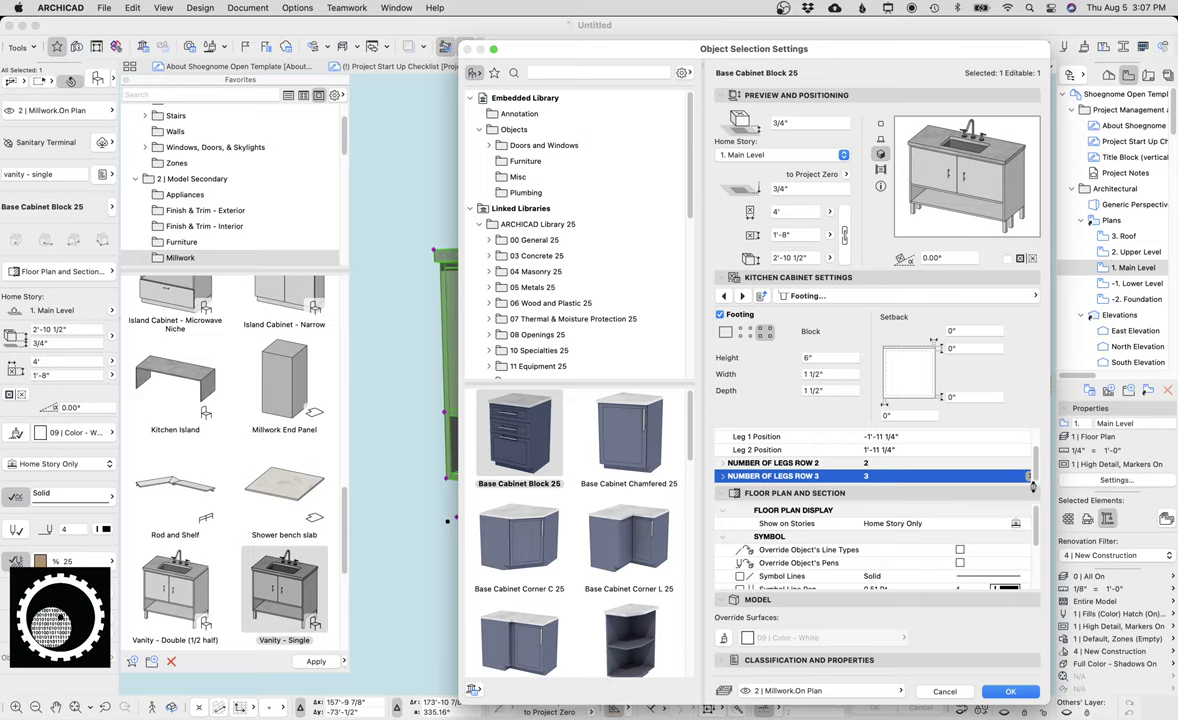
click(1031, 487)
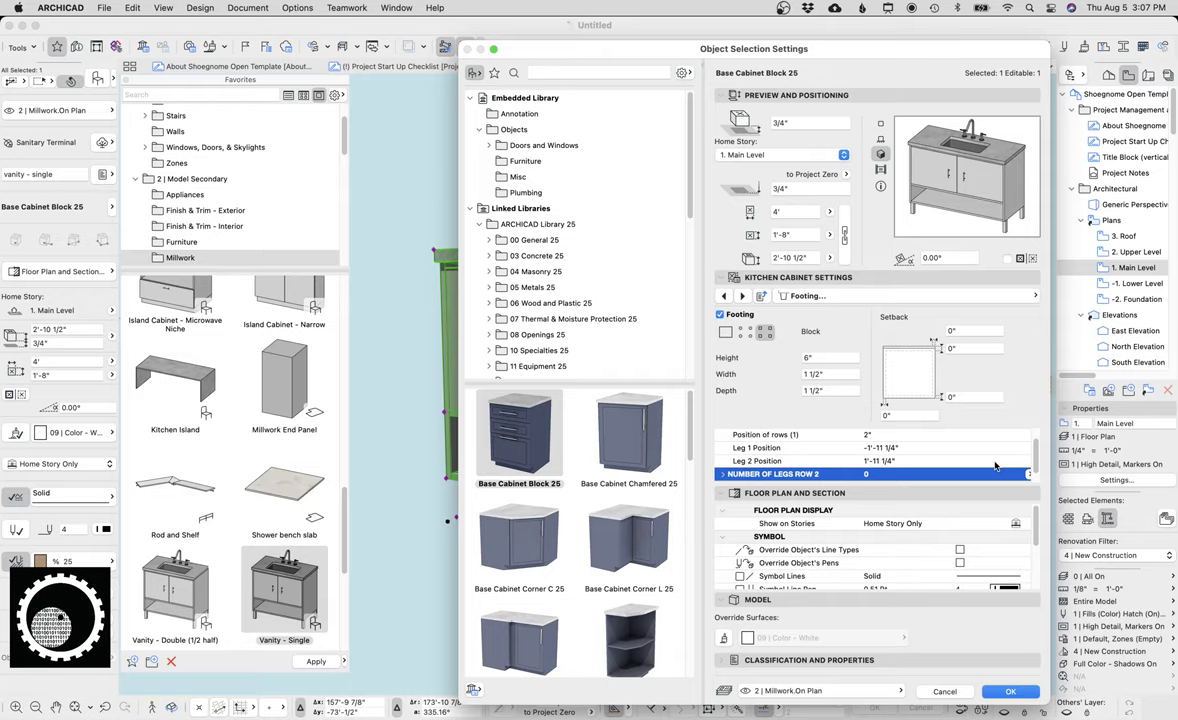
key(Return)
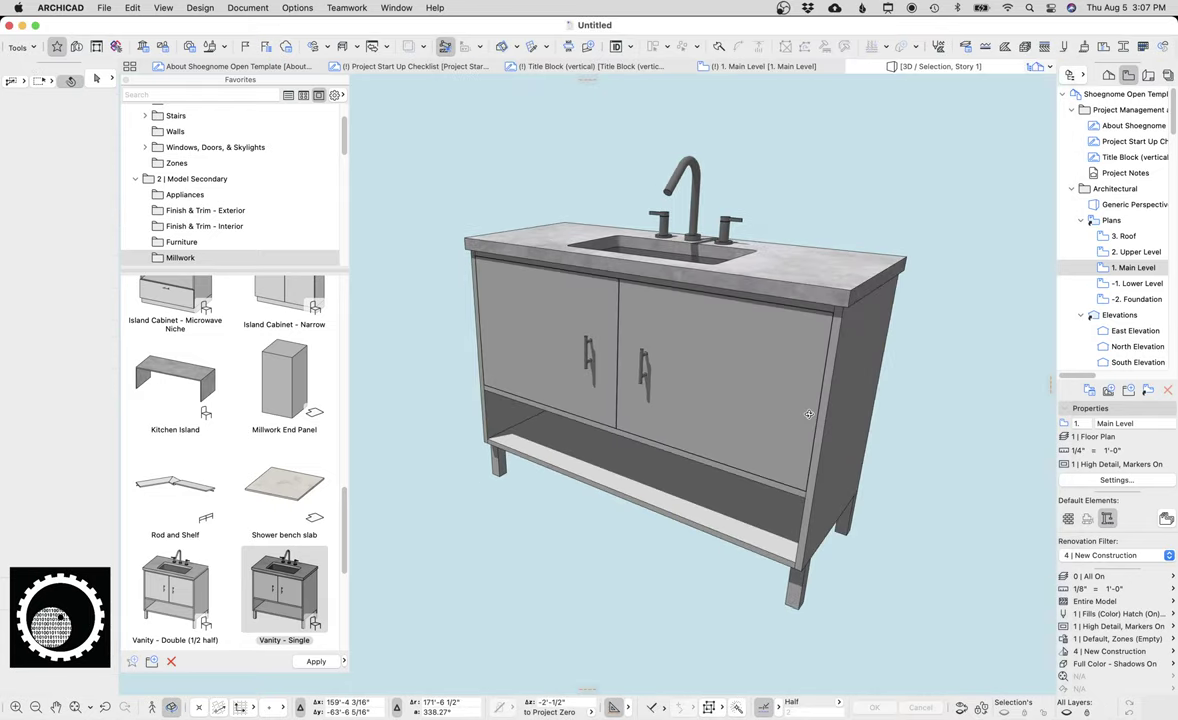
shift+middle_drag(808, 414, 879, 427)
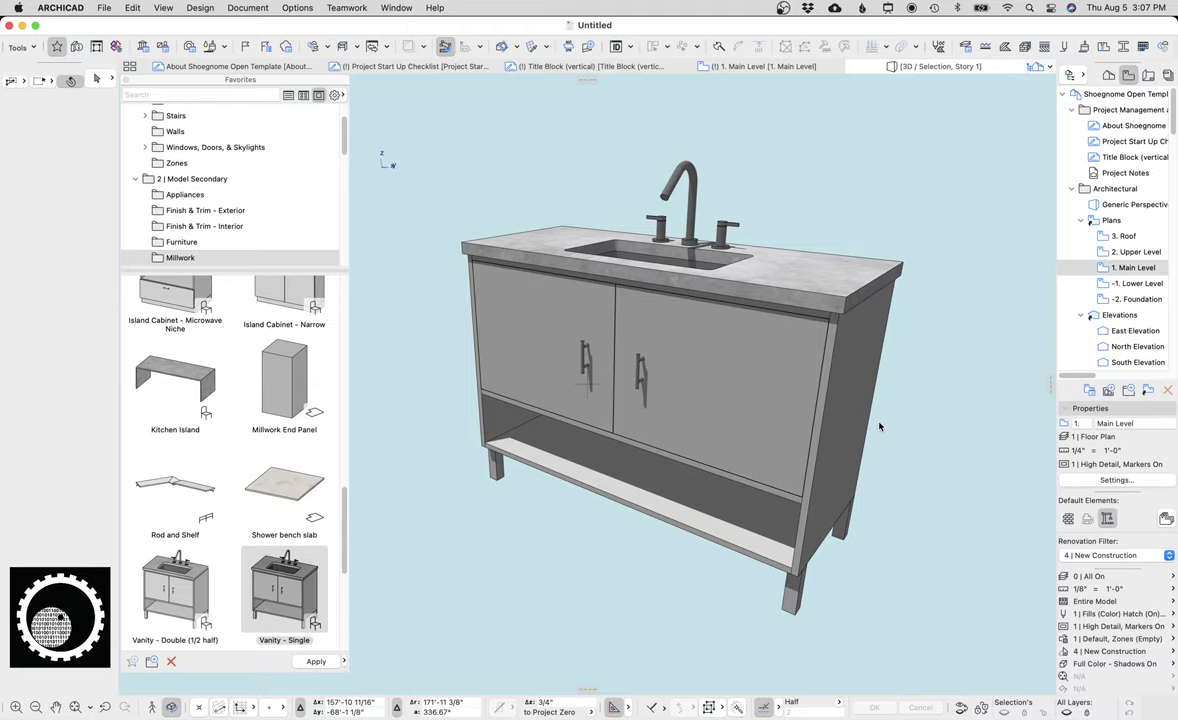
key(o)
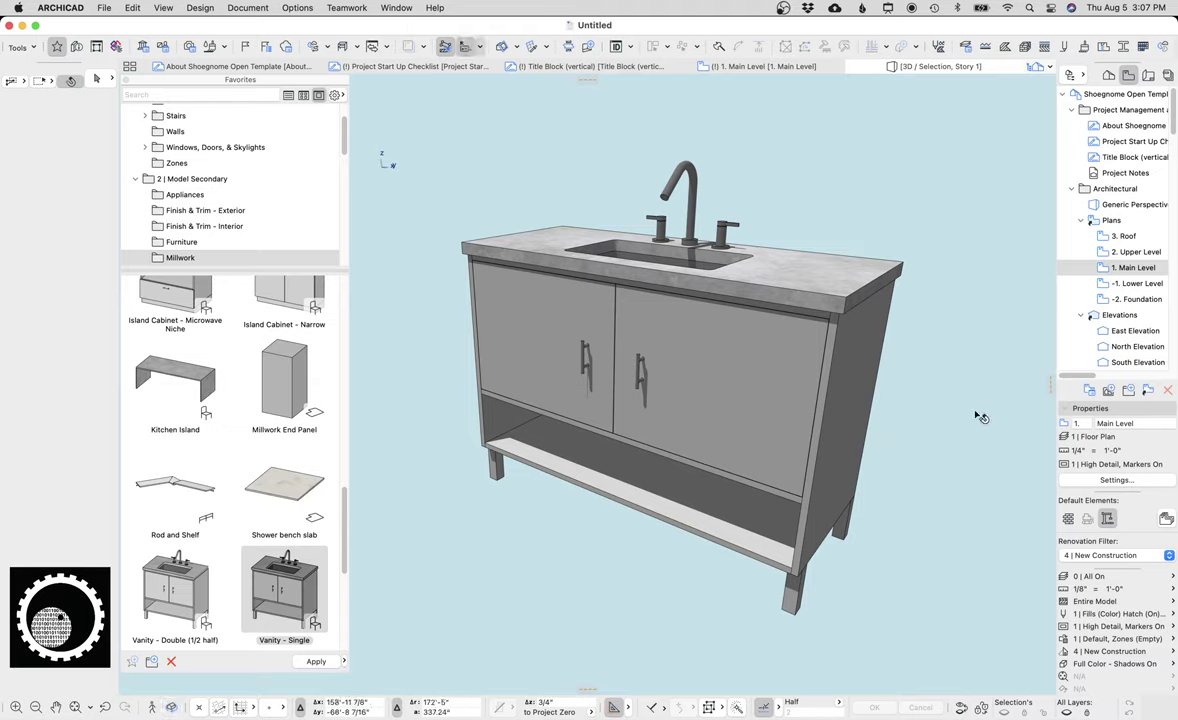